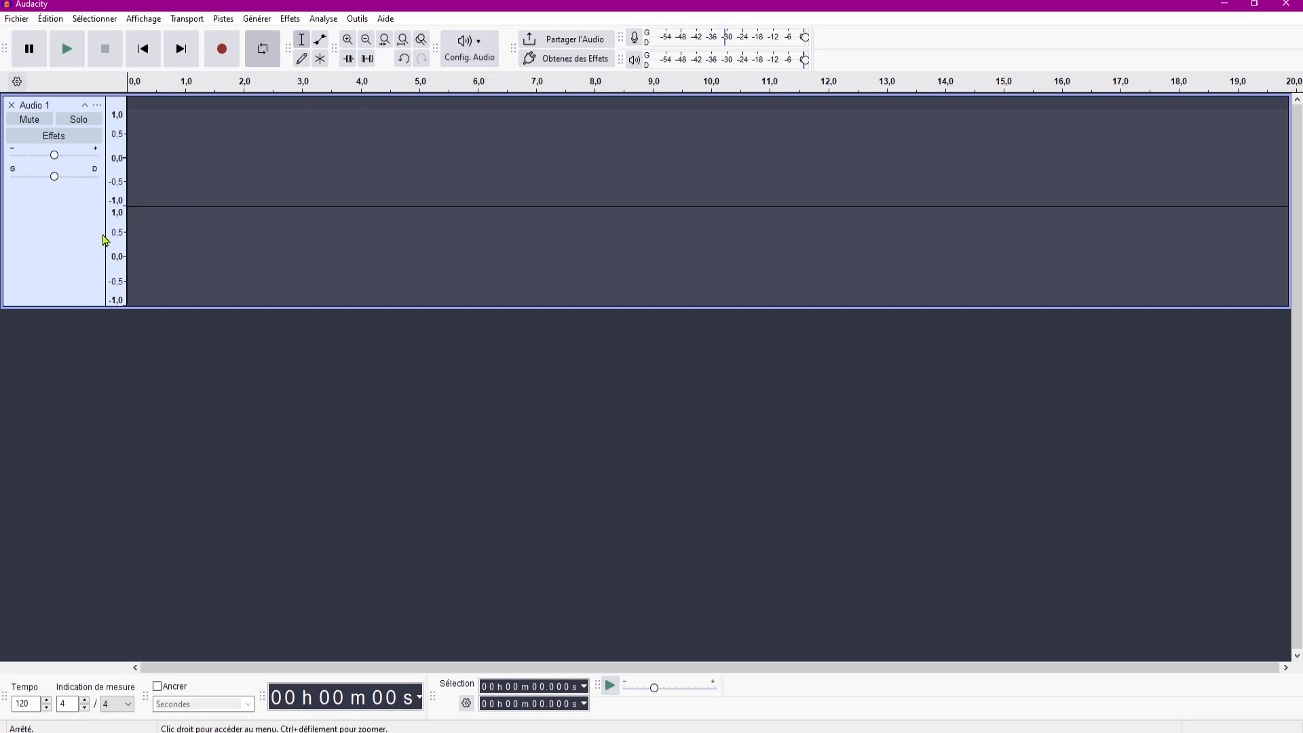
# Reduce the empty track's height and generate a metronome rhythm track at 80 bpm, 4 beats per measure, 20 measures
pyautogui.moveTo(76, 308); pyautogui.dragTo(85, 213)
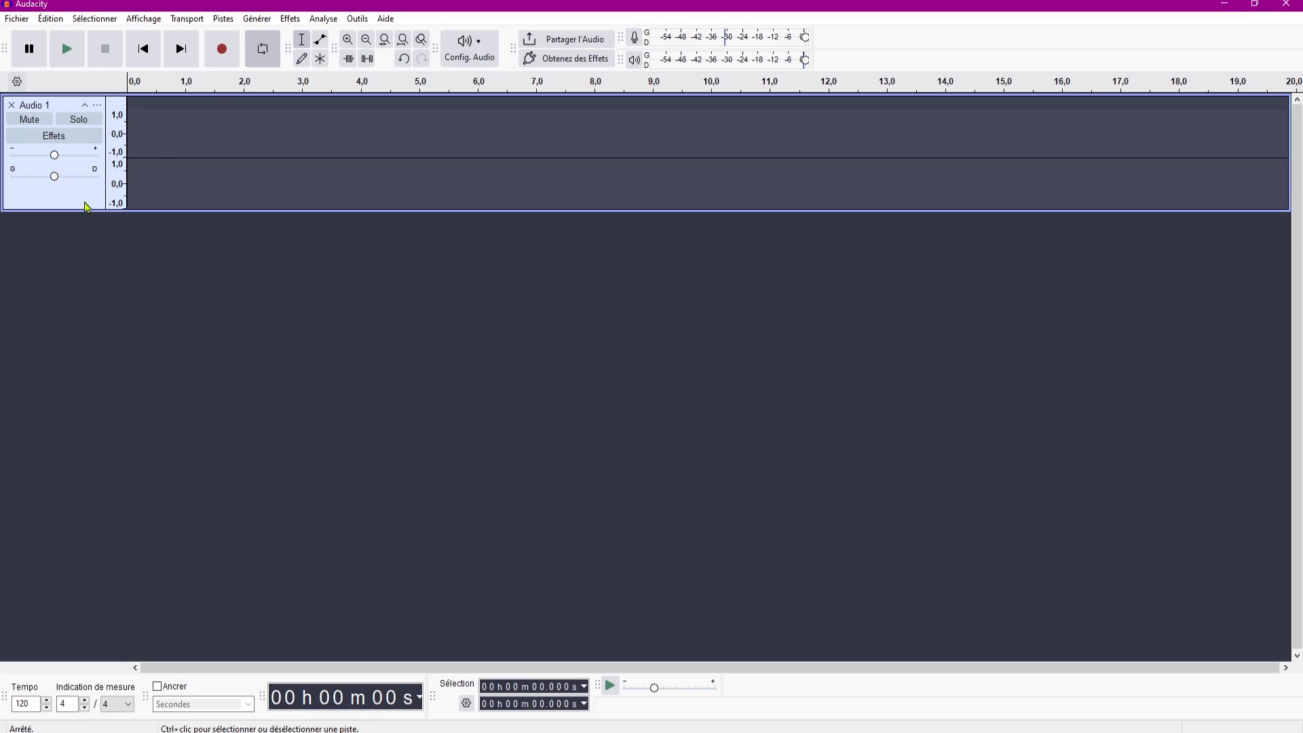
pyautogui.click(277, 26)
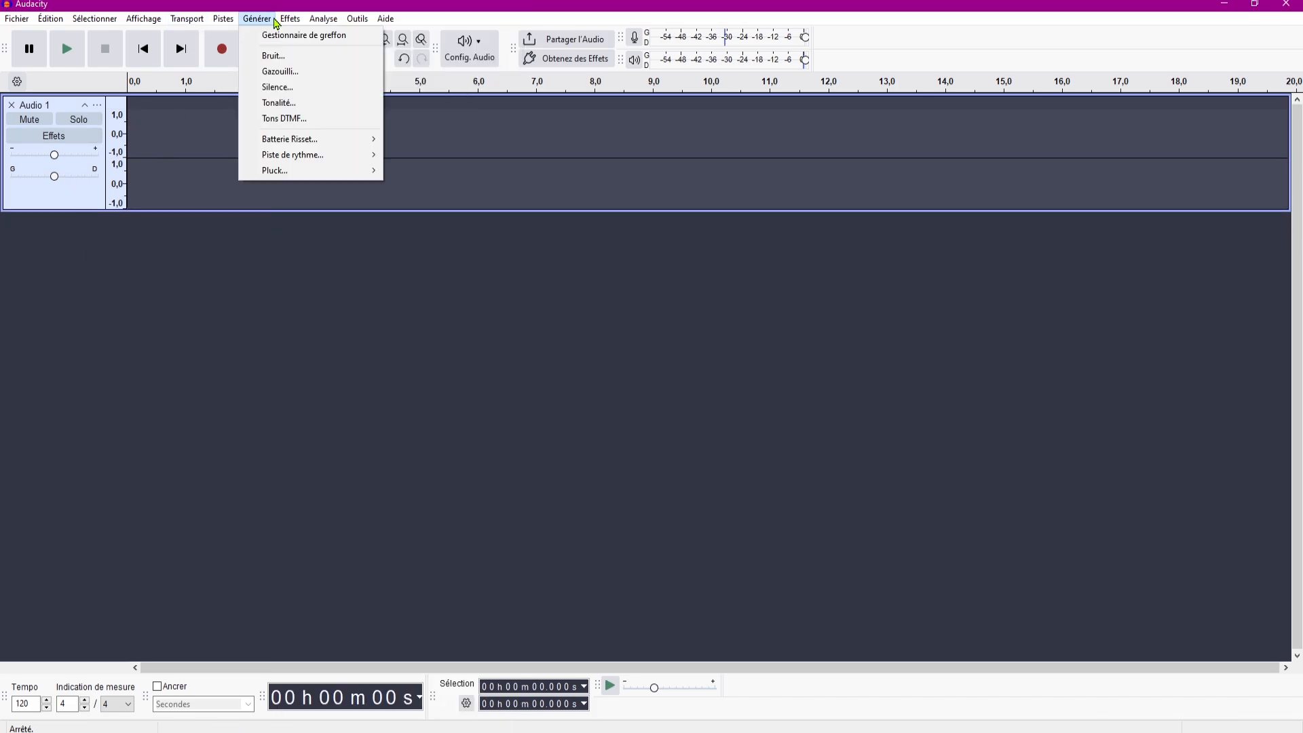
pyautogui.moveTo(339, 164)
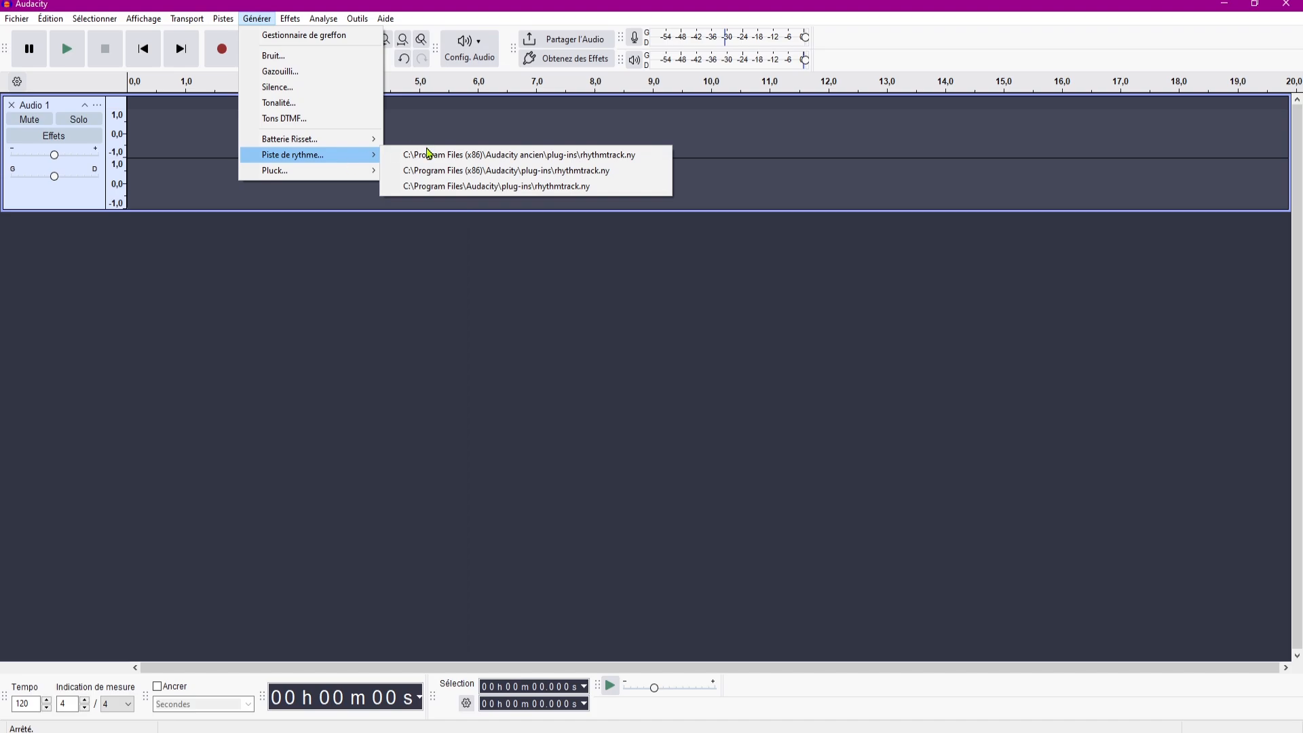
pyautogui.click(429, 155)
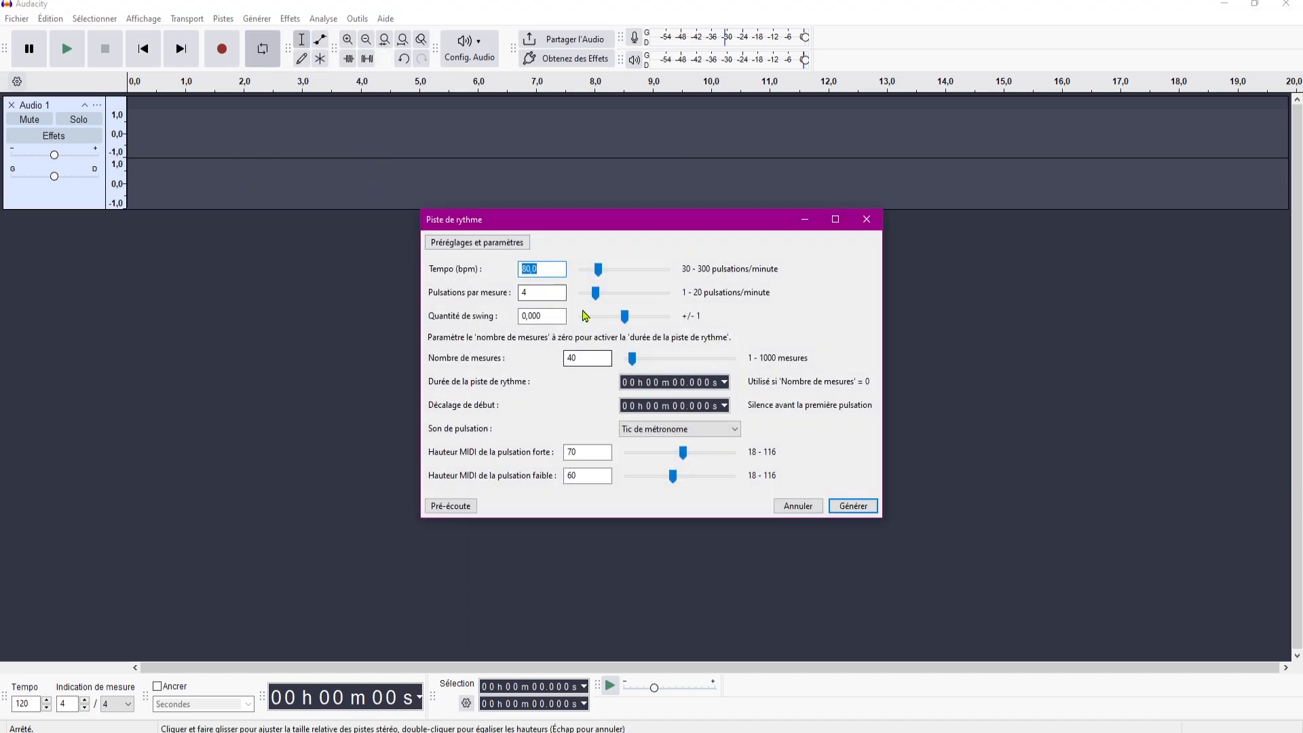
pyautogui.click(562, 273)
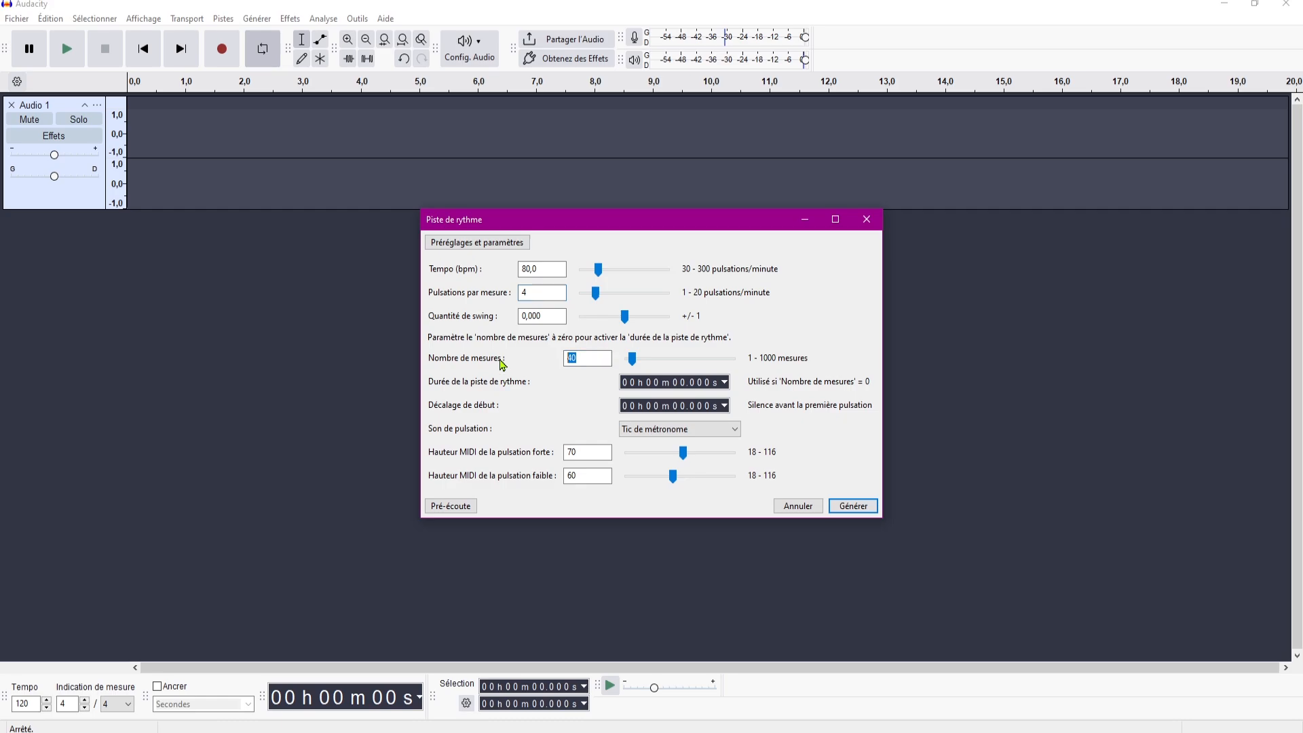
pyautogui.click(853, 507)
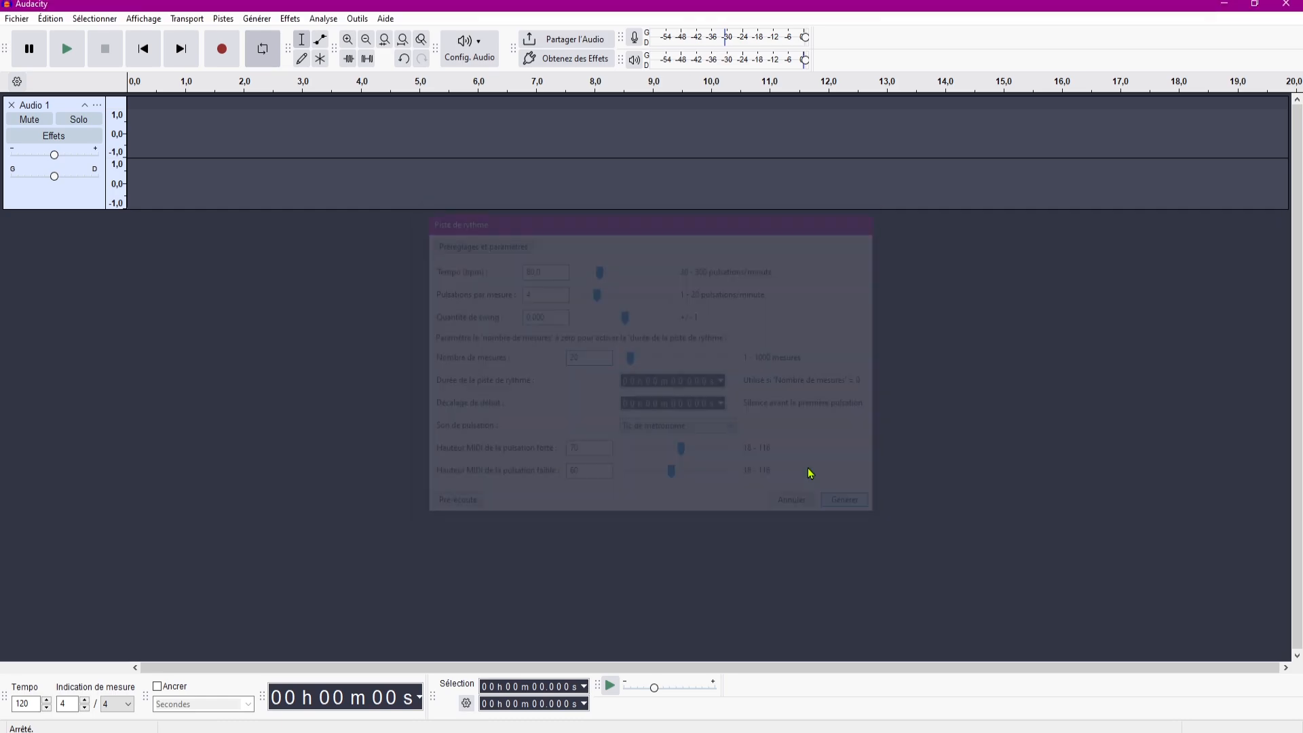
# Rename the rhythm track TEMPO and deselect it
pyautogui.click(19, 112)
pyautogui.click(115, 124)
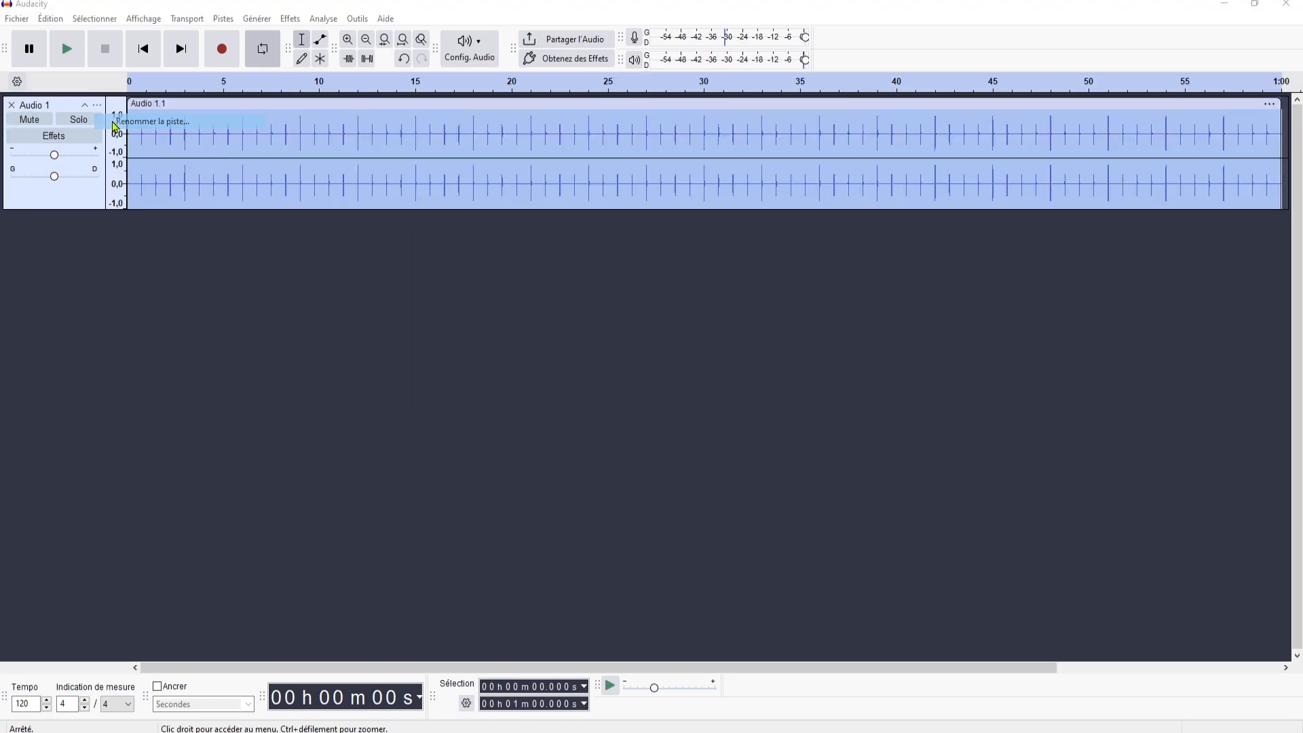
pyautogui.press('Return')
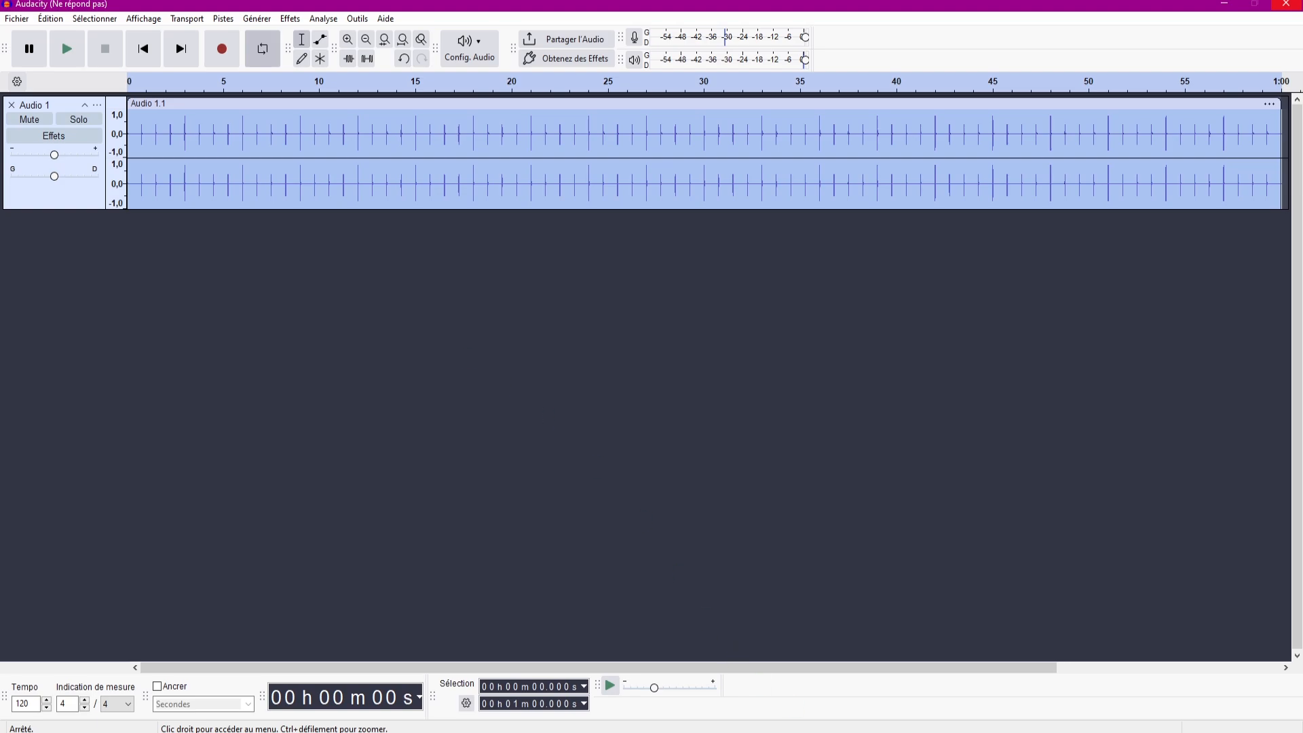
pyautogui.click(49, 265)
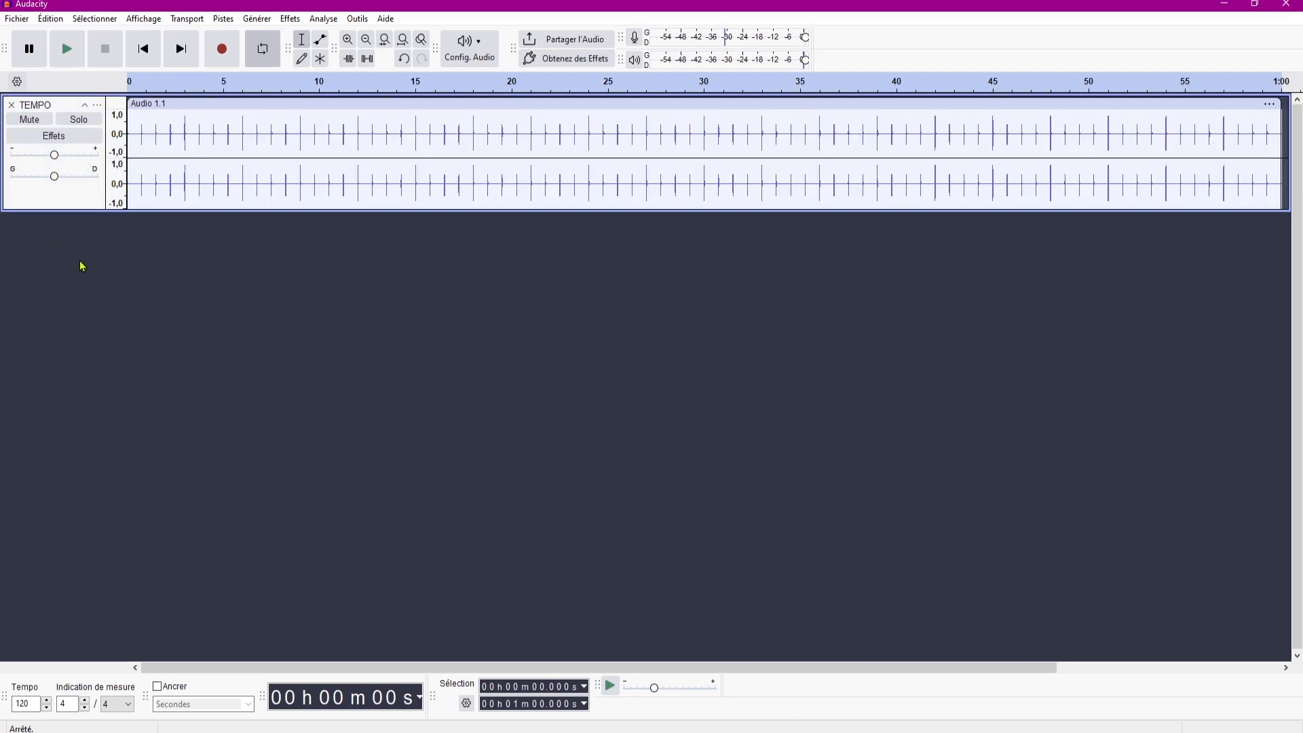
# Add a stereo track and generate a one-minute triangle tone on it at 175 Hz with amplitude 0,1
pyautogui.rightClick(60, 230)
pyautogui.click(163, 262)
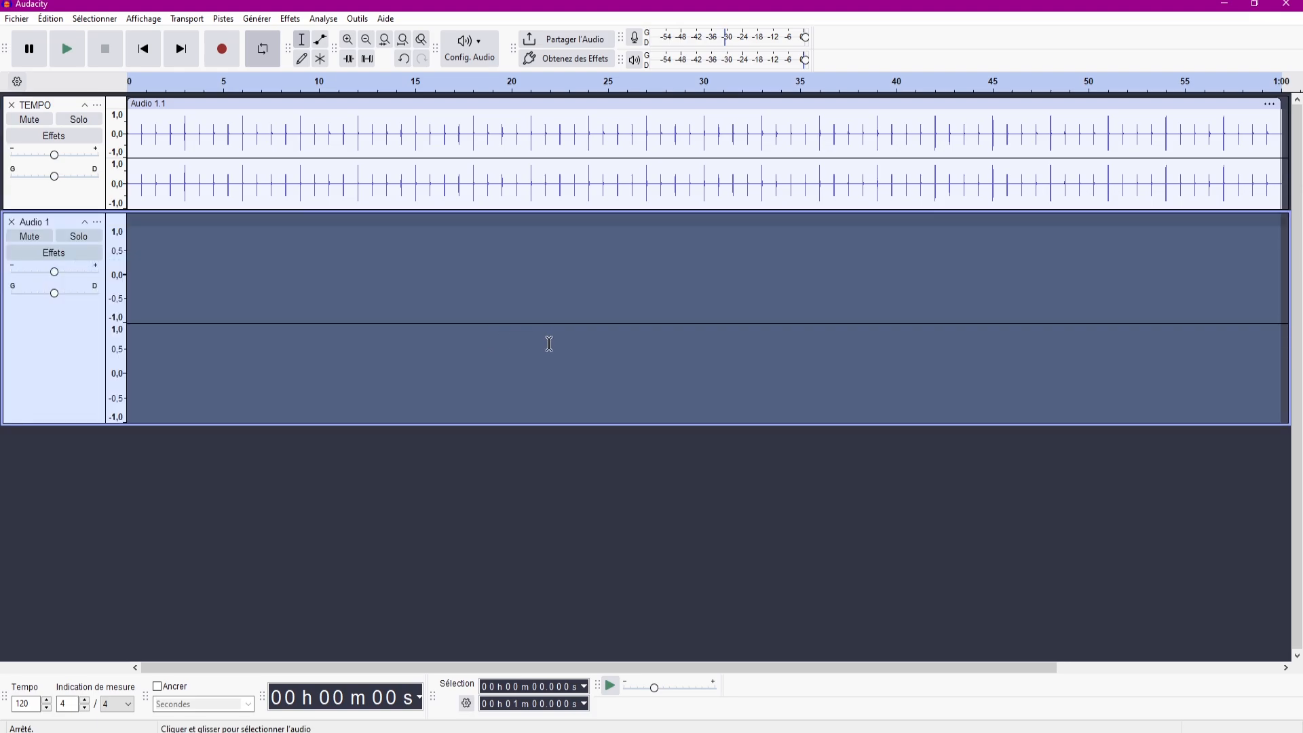
pyautogui.click(283, 20)
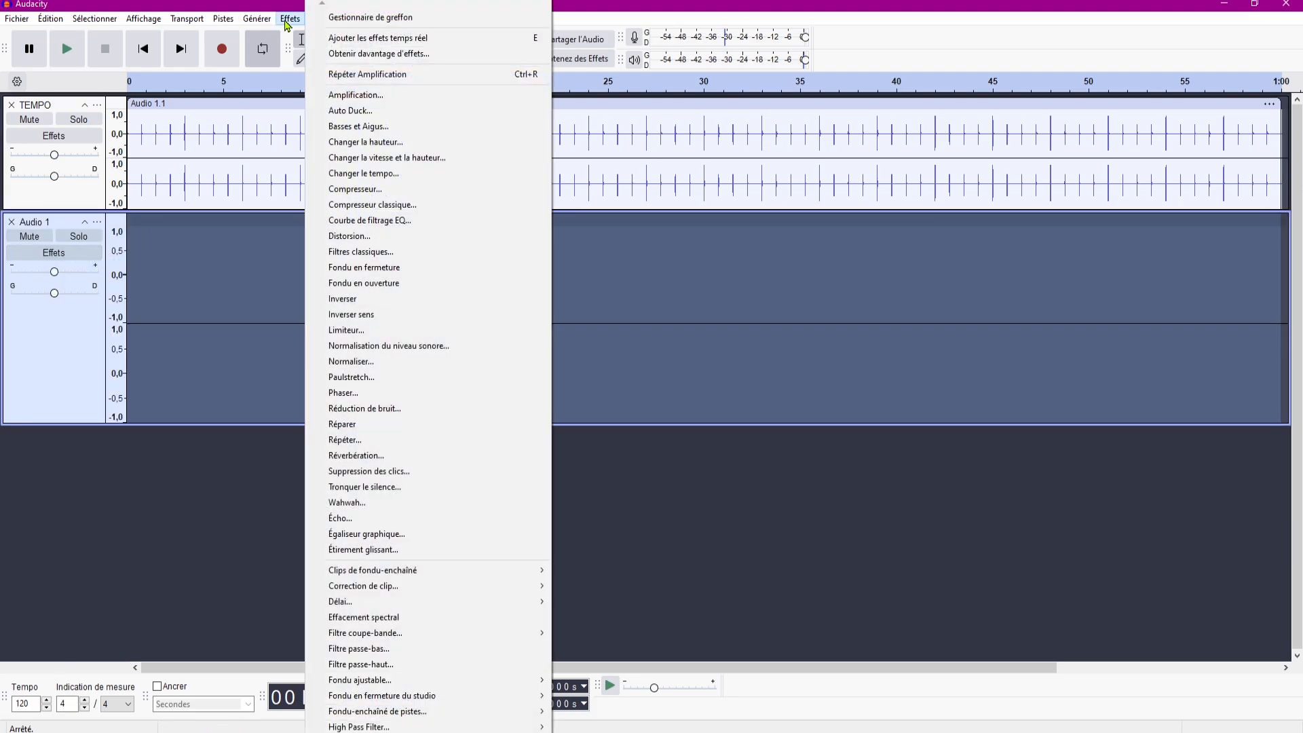
pyautogui.moveTo(256, 18)
pyautogui.click(330, 104)
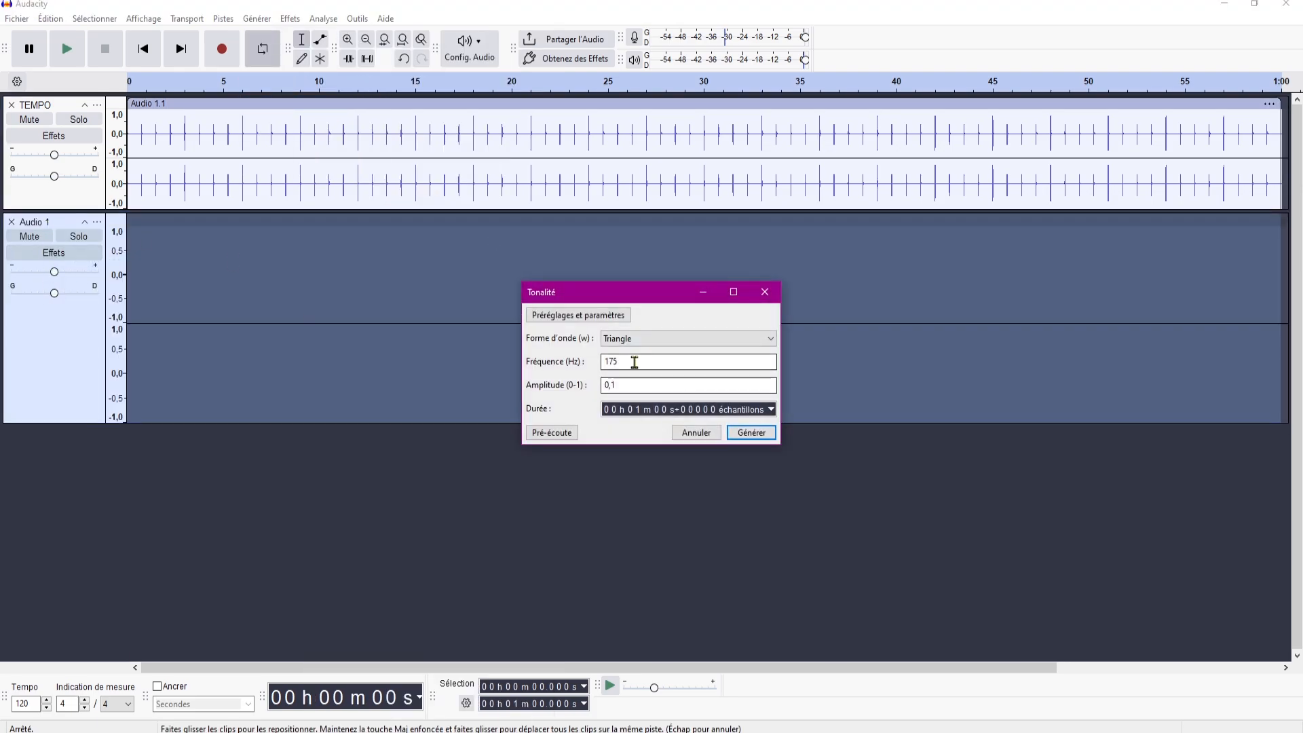
pyautogui.moveTo(621, 362); pyautogui.dragTo(596, 369)
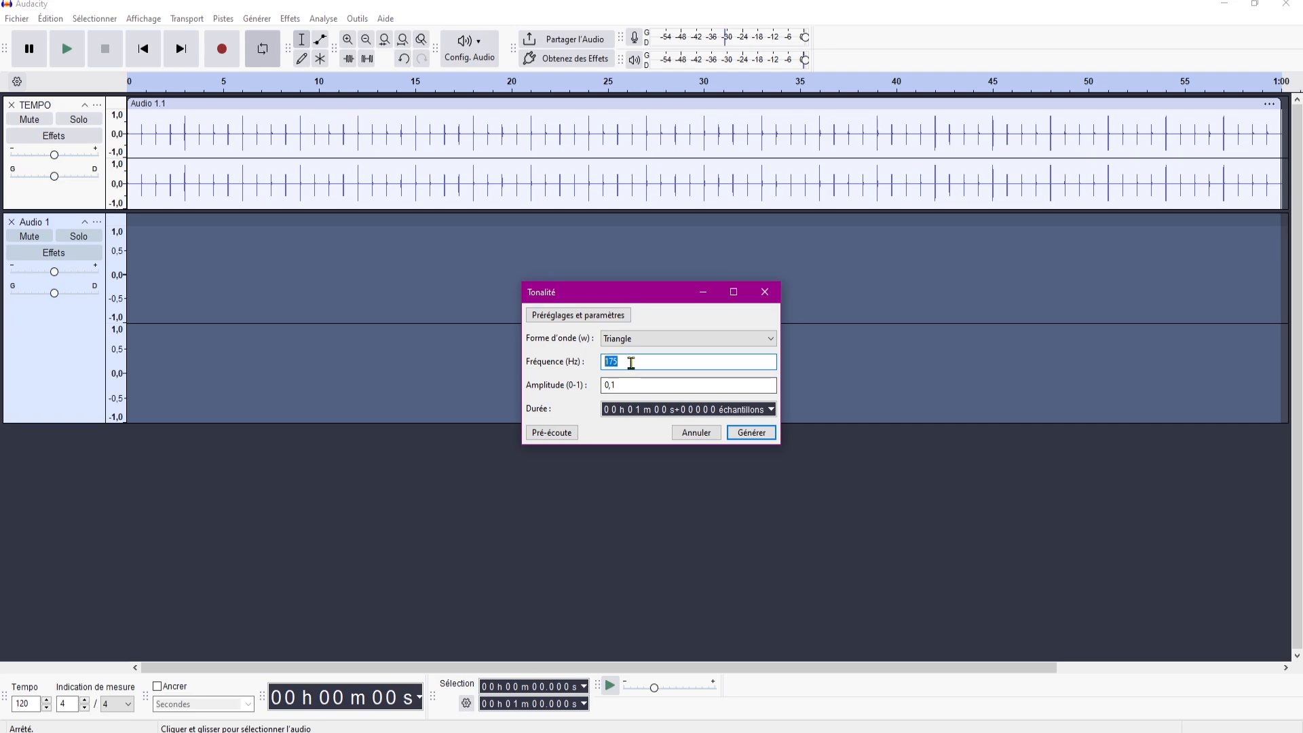
pyautogui.click(650, 340)
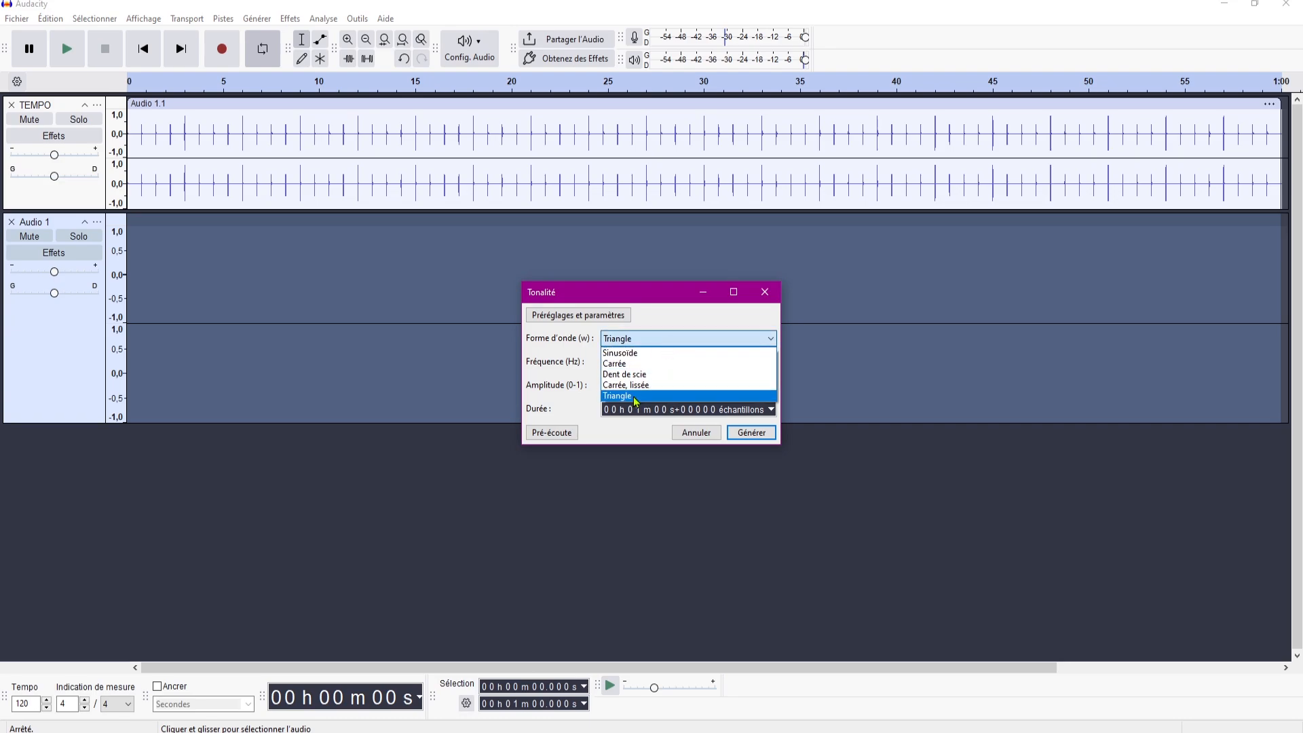
pyautogui.click(639, 403)
pyautogui.click(633, 390)
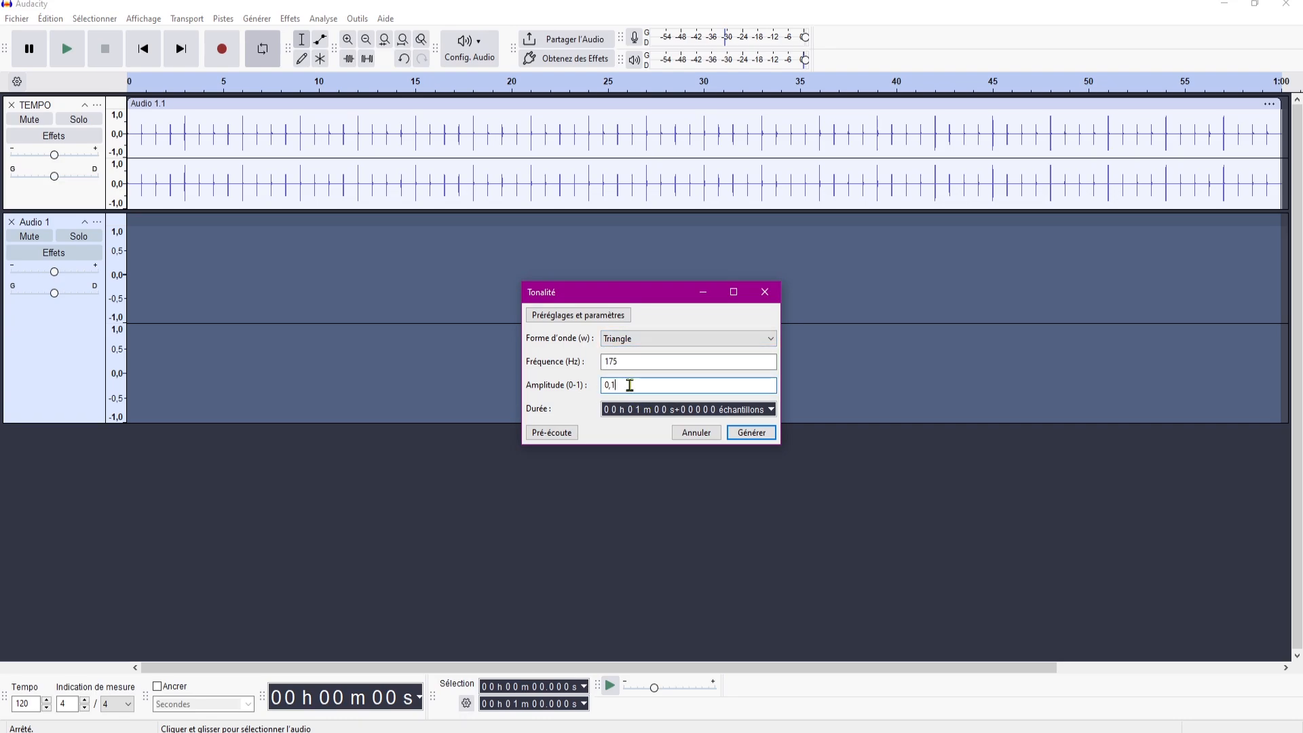
pyautogui.click(751, 434)
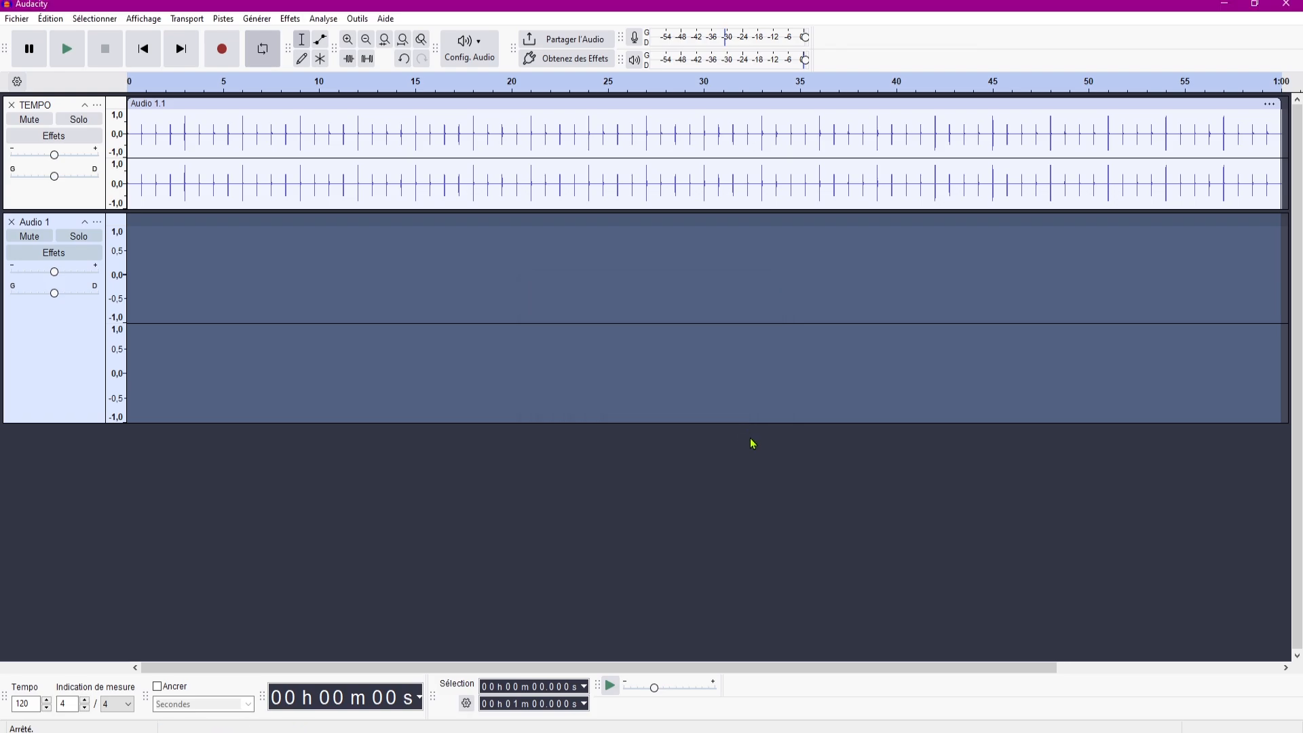
# Play both tracks from the beginning to listen to the tone with the metronome, then stop playback
pyautogui.hotkey('ctrl', '3')
pyautogui.scroll(-1, 320, 289)
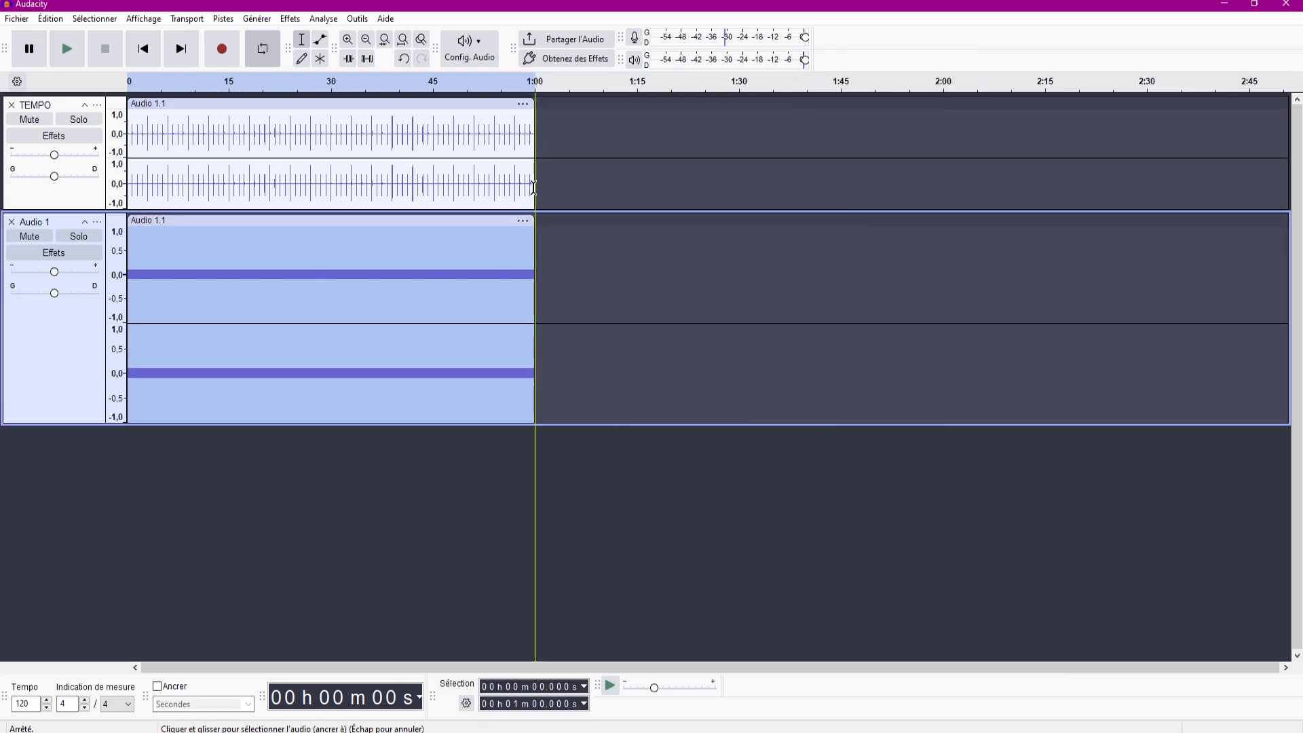
pyautogui.click(480, 509)
pyautogui.click(143, 48)
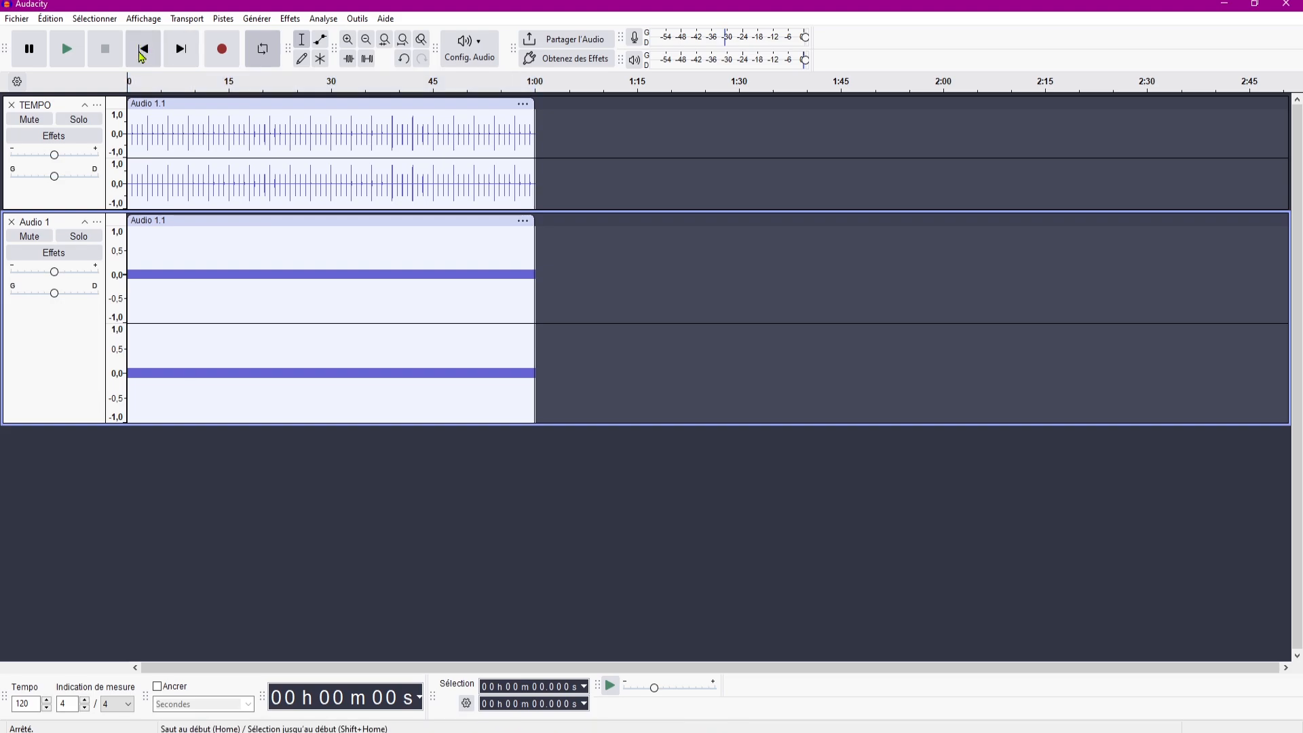
pyautogui.click(66, 48)
pyautogui.hotkey('ctrl', 'f')
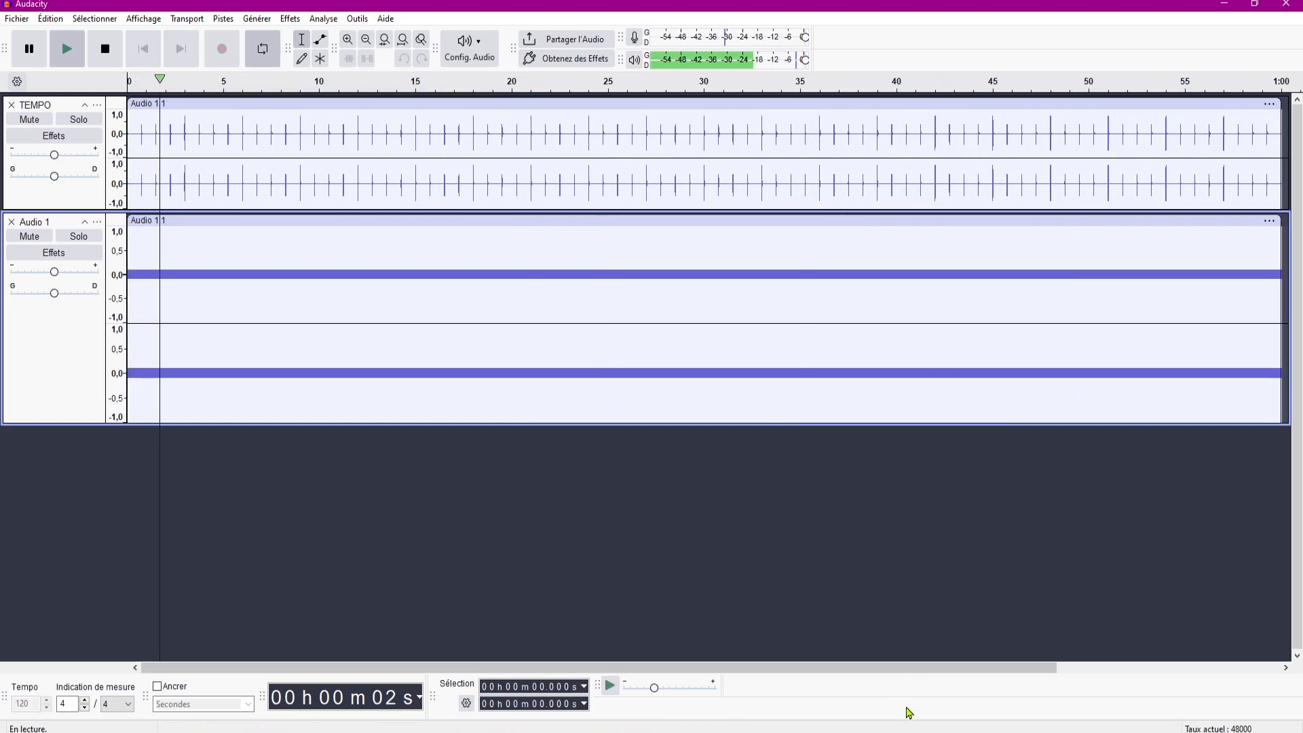
pyautogui.click(944, 732)
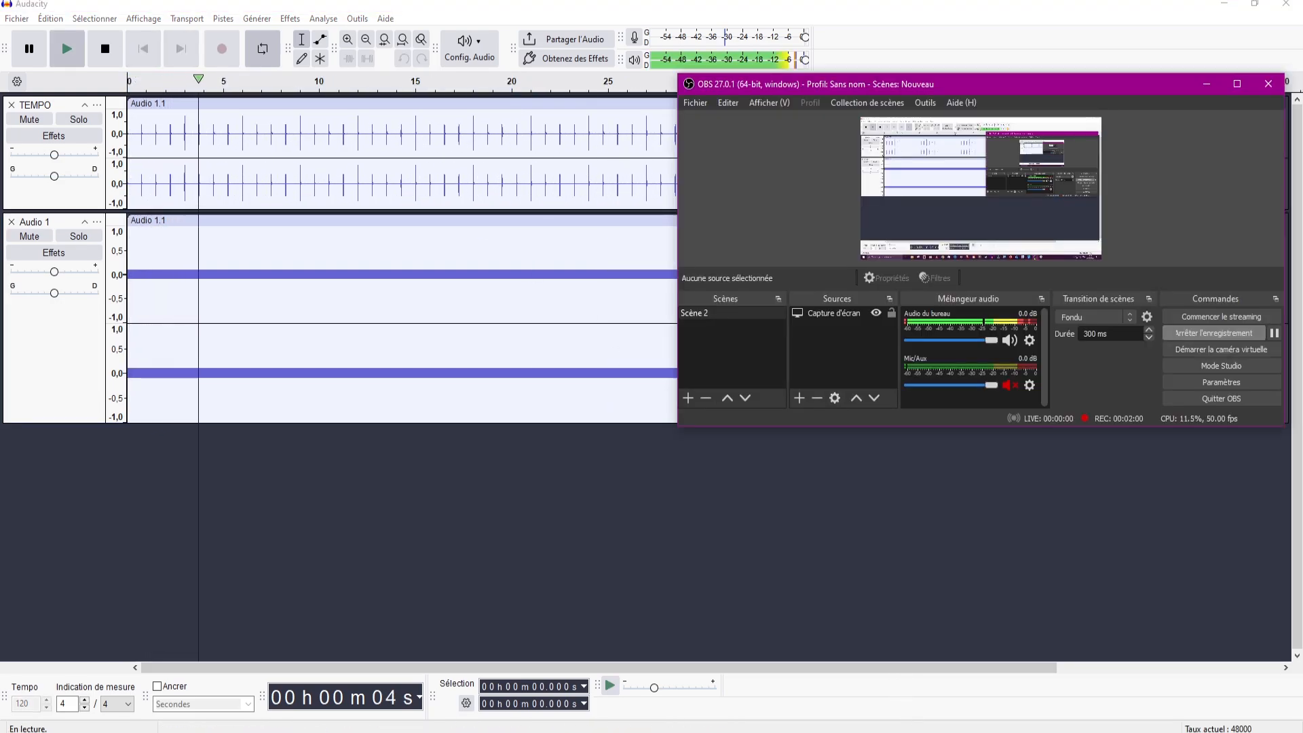
pyautogui.click(944, 731)
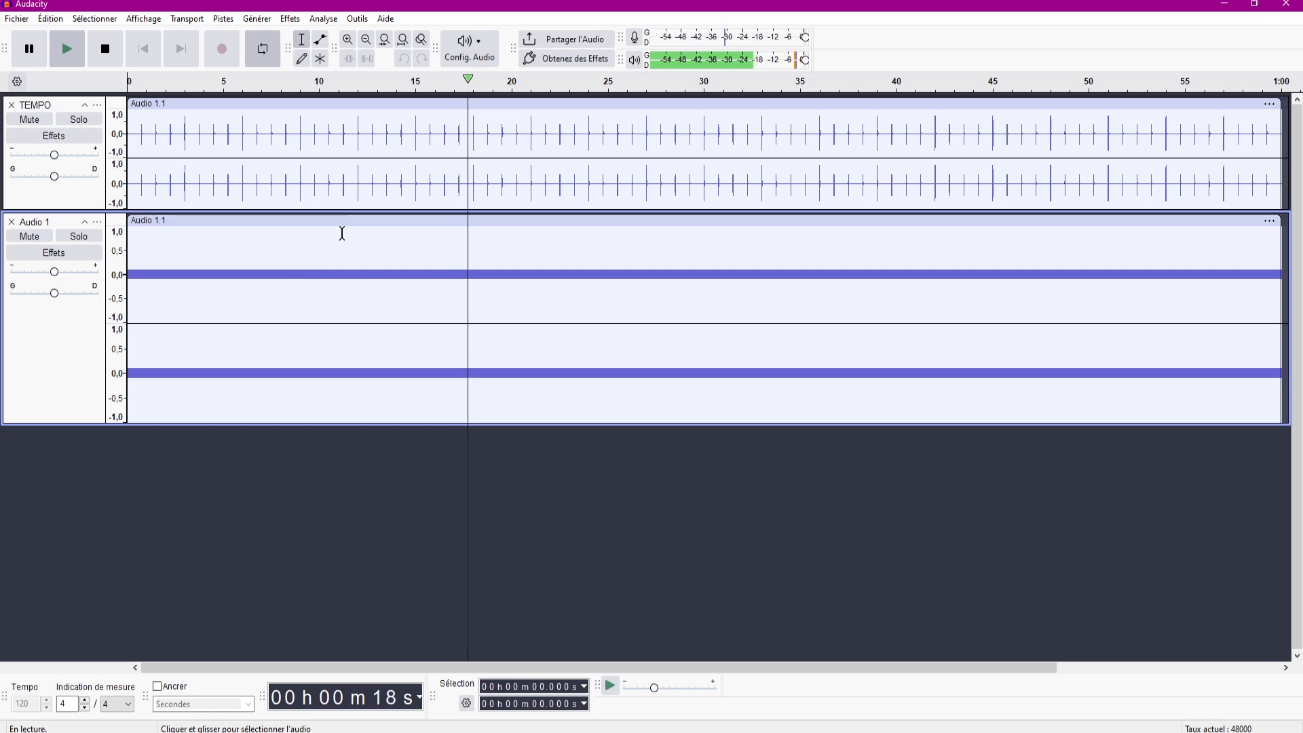
pyautogui.press('space')
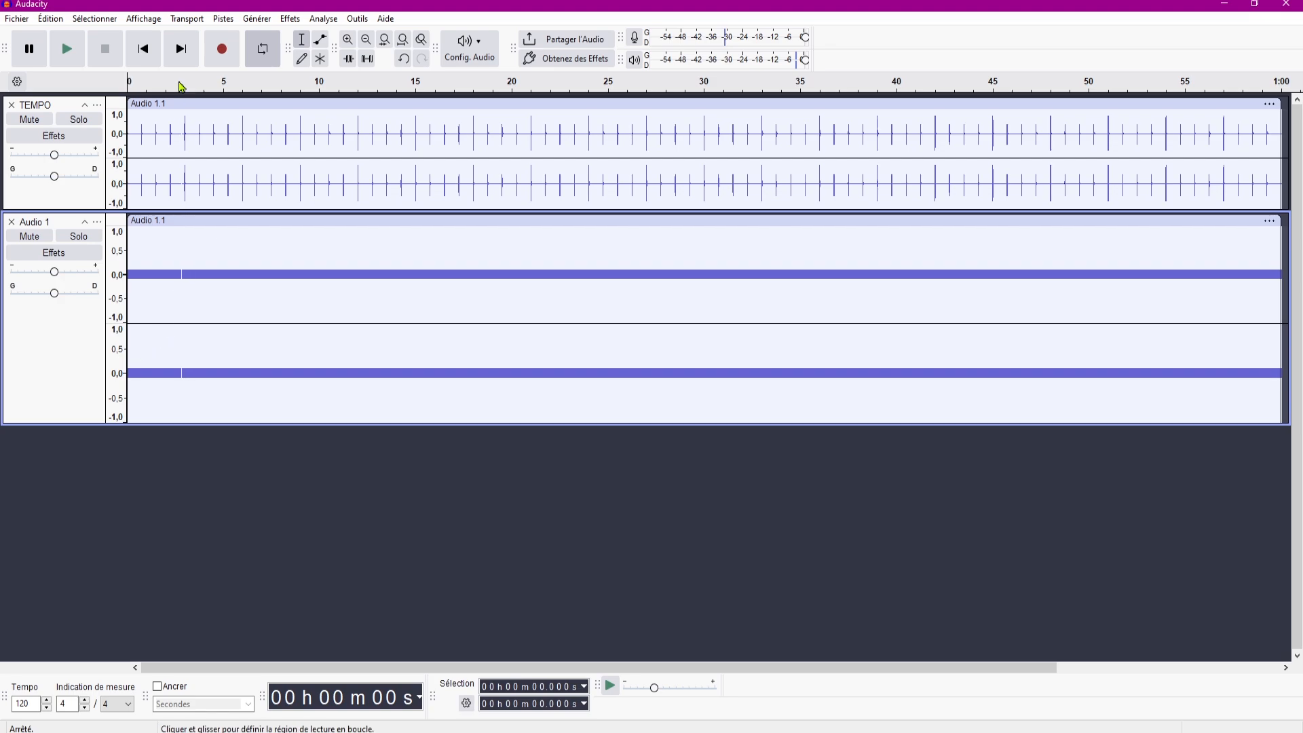
# Rename the tone track TONIQUE and reduce the heights of the TONIQUE and TEMPO tracks
pyautogui.moveTo(71, 423); pyautogui.dragTo(74, 336)
pyautogui.click(97, 222)
pyautogui.click(129, 237)
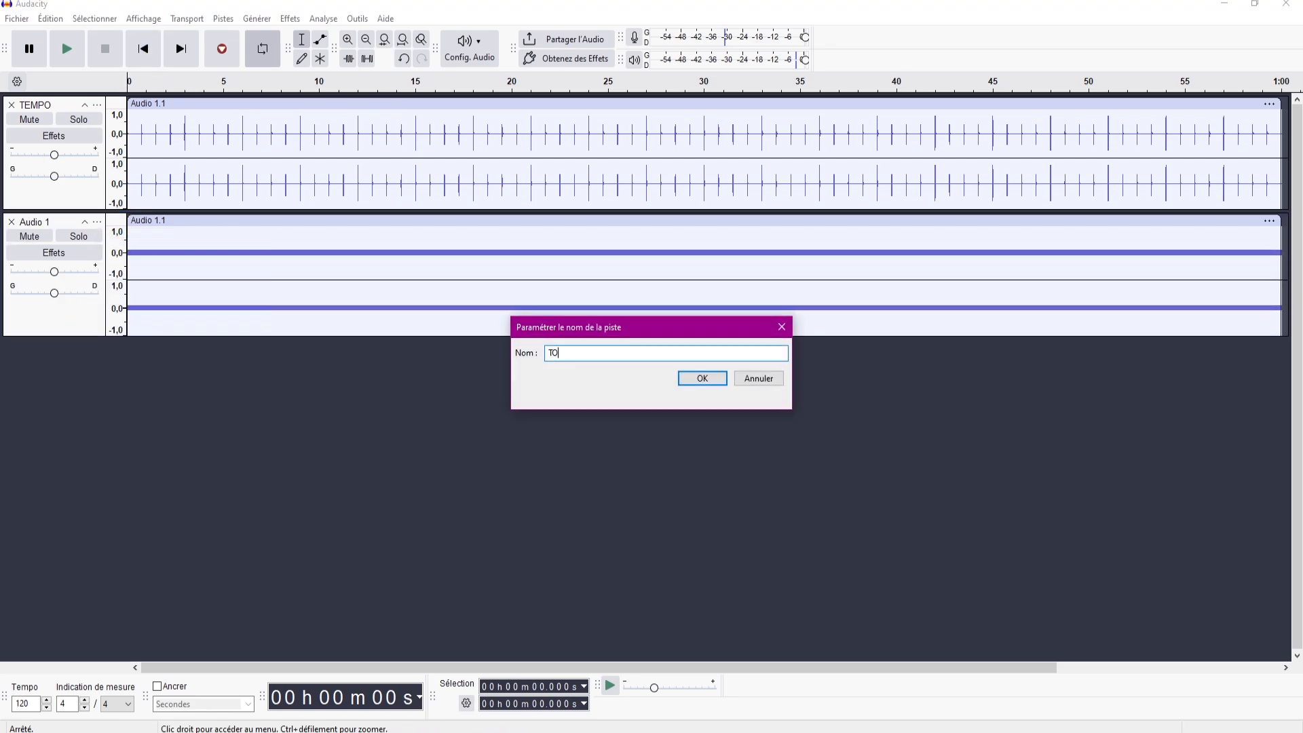
pyautogui.press('Return')
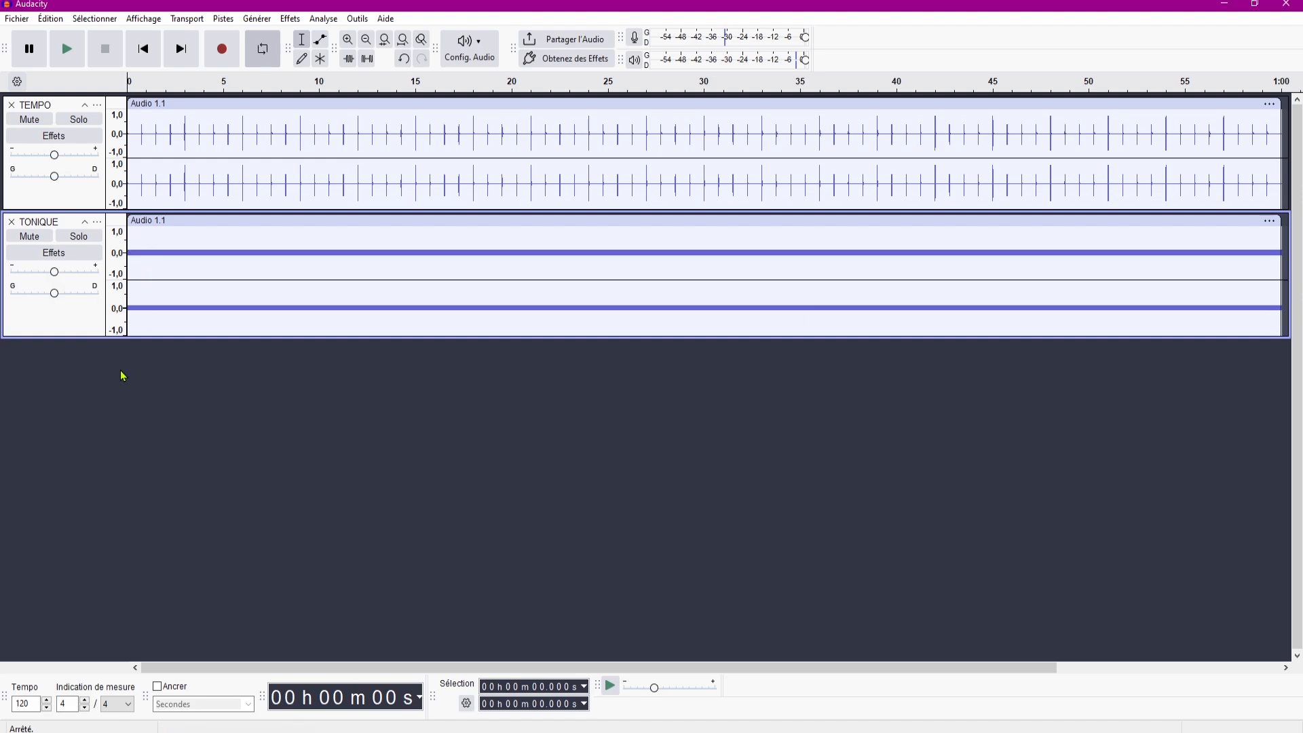
pyautogui.moveTo(80, 211); pyautogui.dragTo(81, 196)
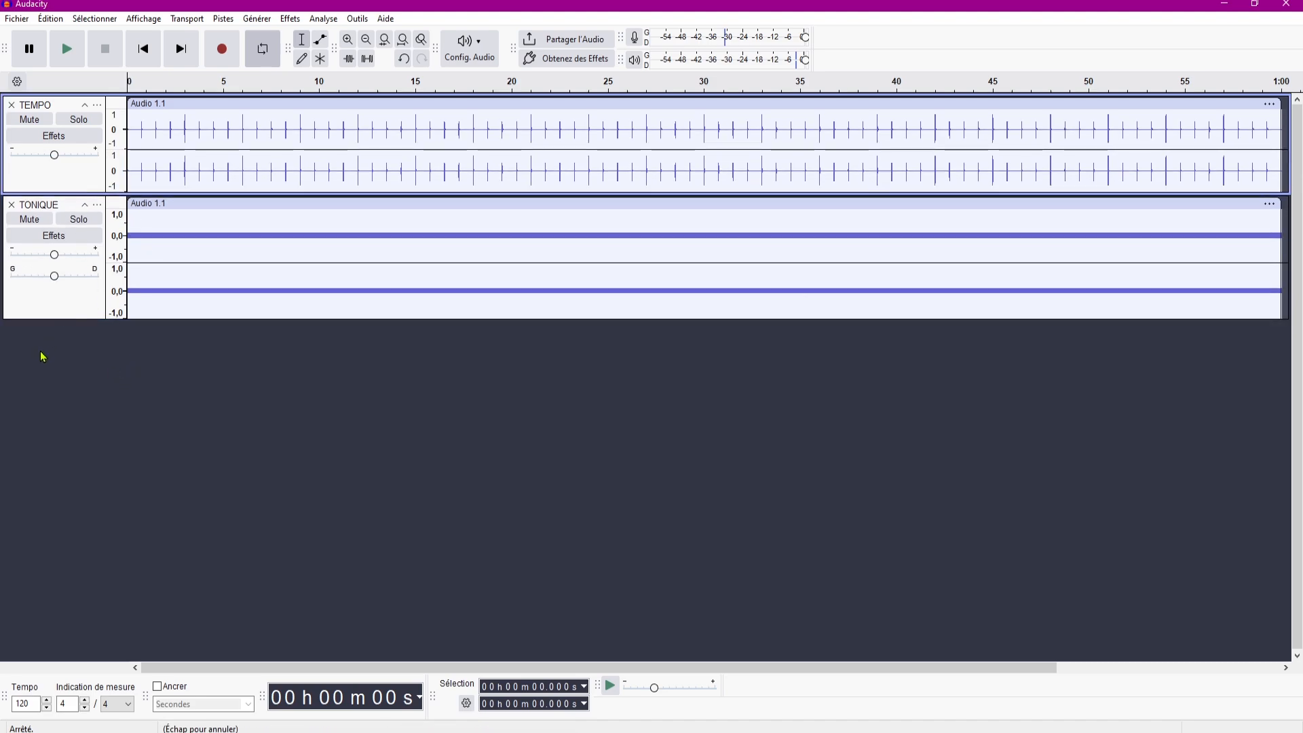
# Add a stereo track below TONIQUE and slightly lower the volume of the TONIQUE and TEMPO tracks
pyautogui.rightClick(41, 354)
pyautogui.click(109, 375)
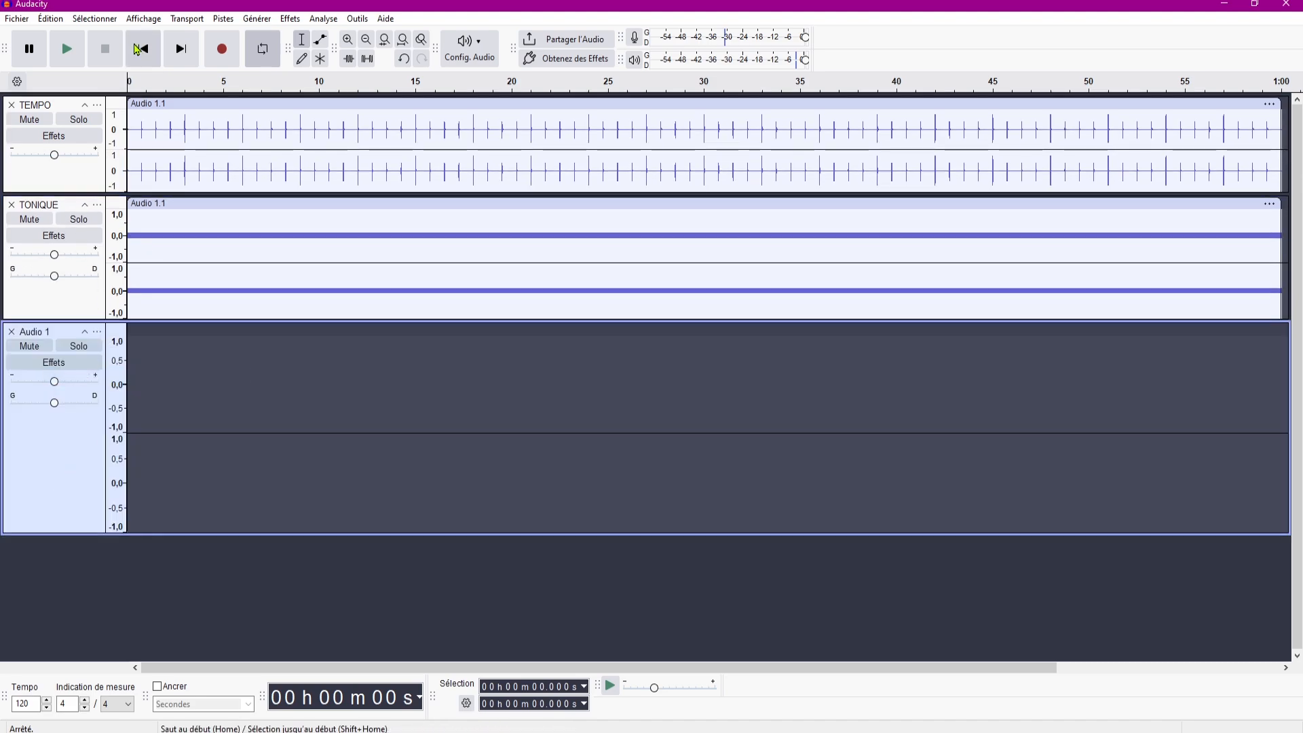
pyautogui.moveTo(56, 256); pyautogui.dragTo(46, 265)
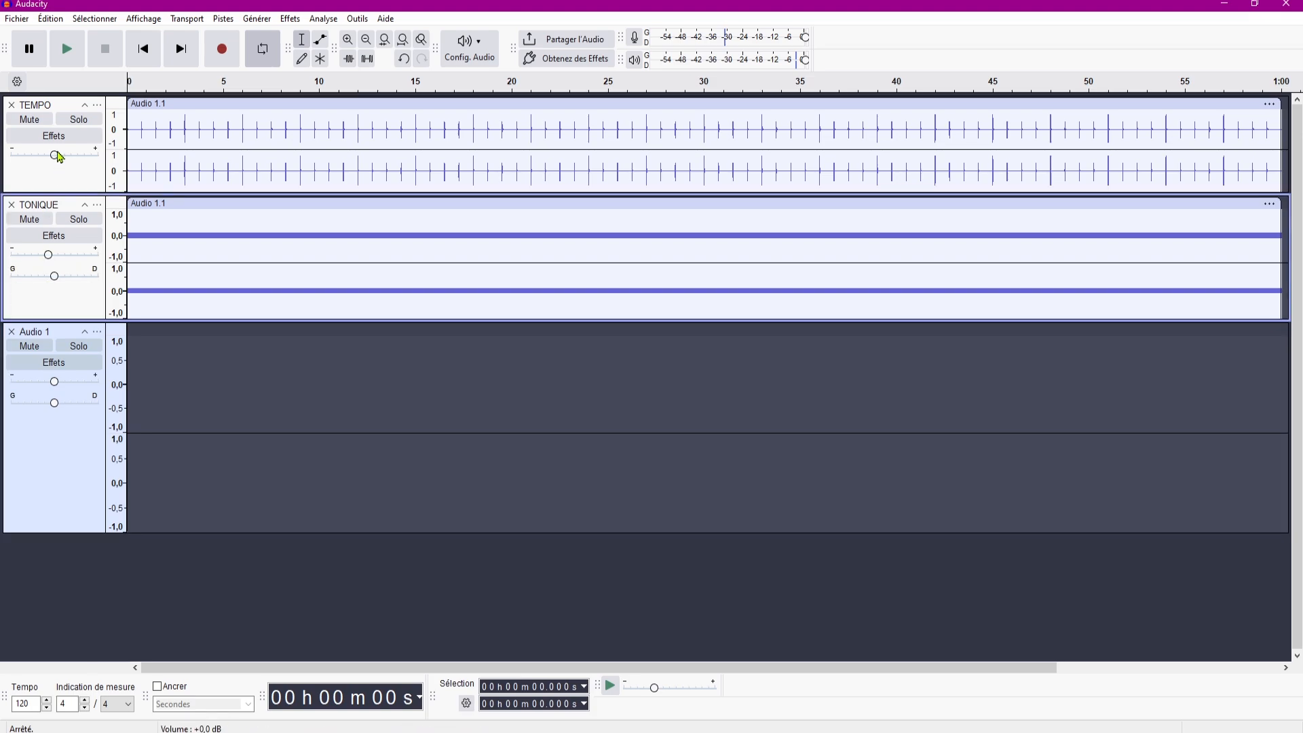
pyautogui.moveTo(54, 155); pyautogui.dragTo(48, 169)
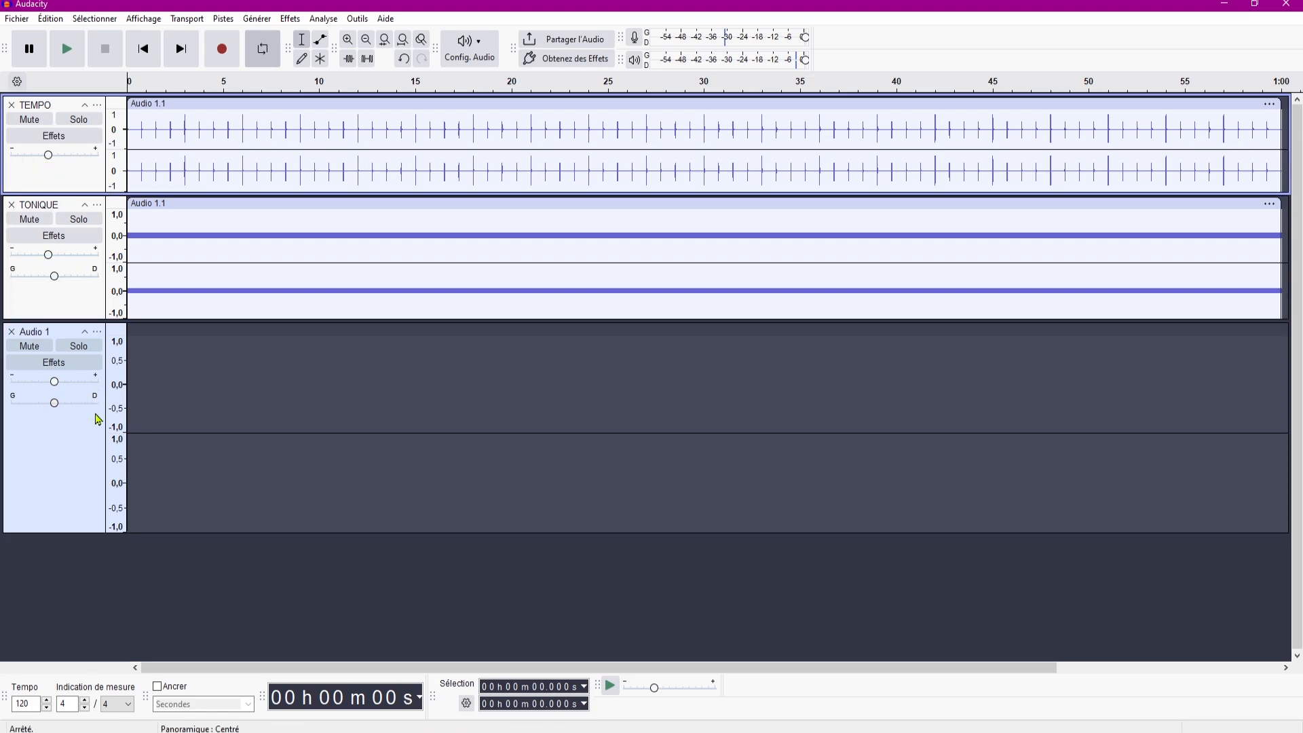
# Rename the new empty track BASSE and record a take of about 15.5 seconds on it
pyautogui.rightClick(94, 341)
pyautogui.click(116, 346)
pyautogui.write('BA')
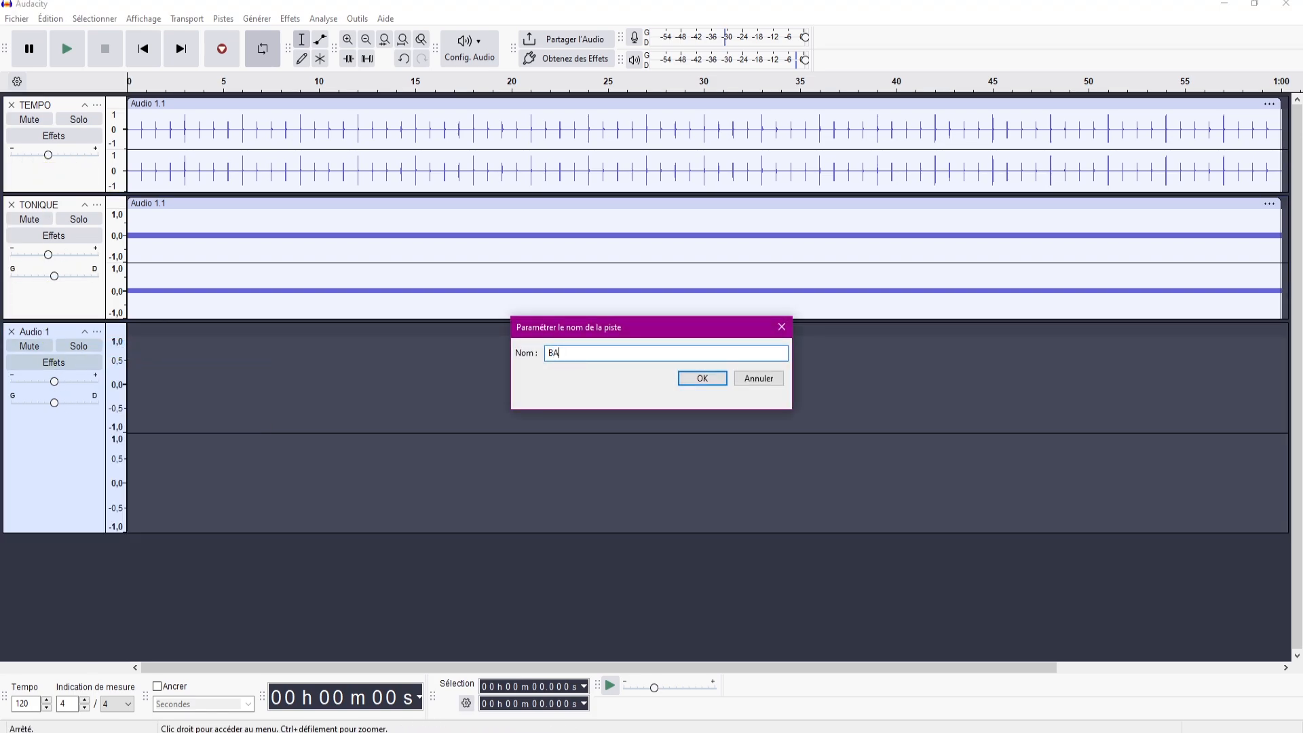
pyautogui.write('SSE')
pyautogui.press('Return')
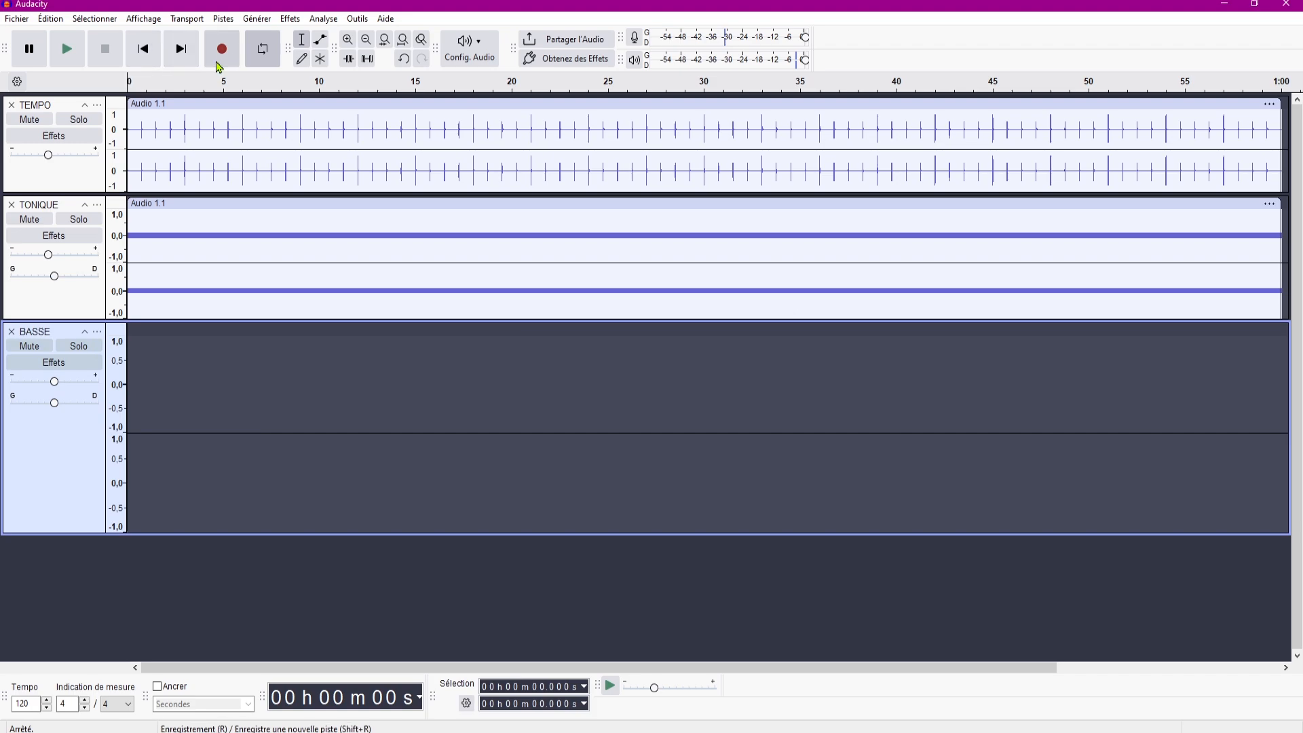
pyautogui.click(213, 58)
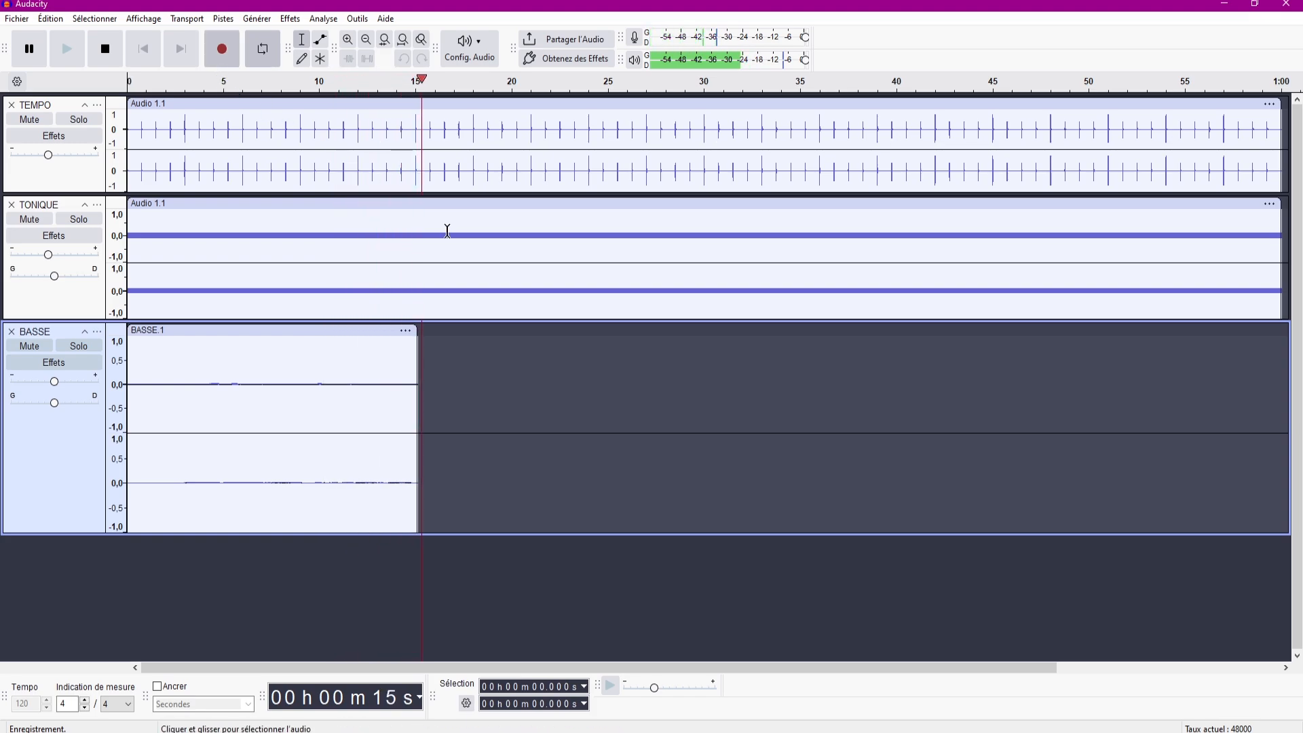
pyautogui.press('space')
# Select the recorded BASSE clip and amplify it by 30 dB
pyautogui.click(283, 330)
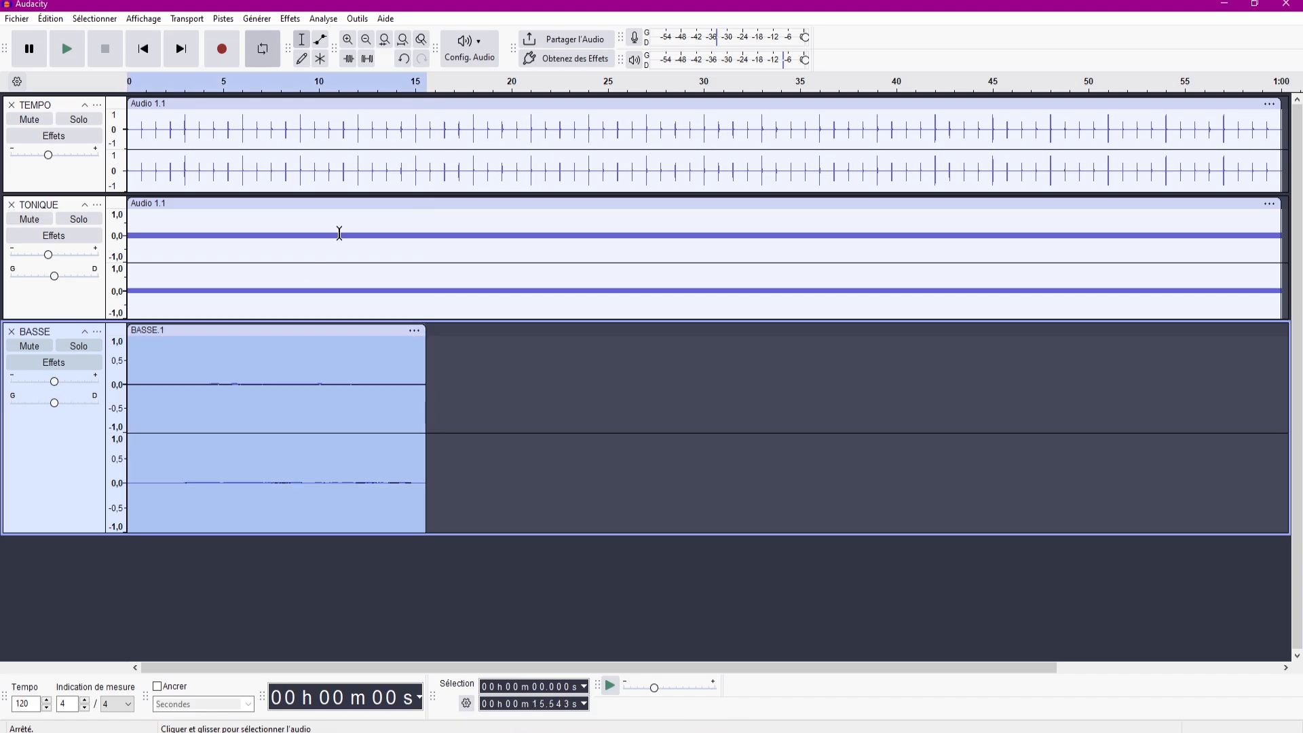
pyautogui.click(291, 19)
pyautogui.click(380, 93)
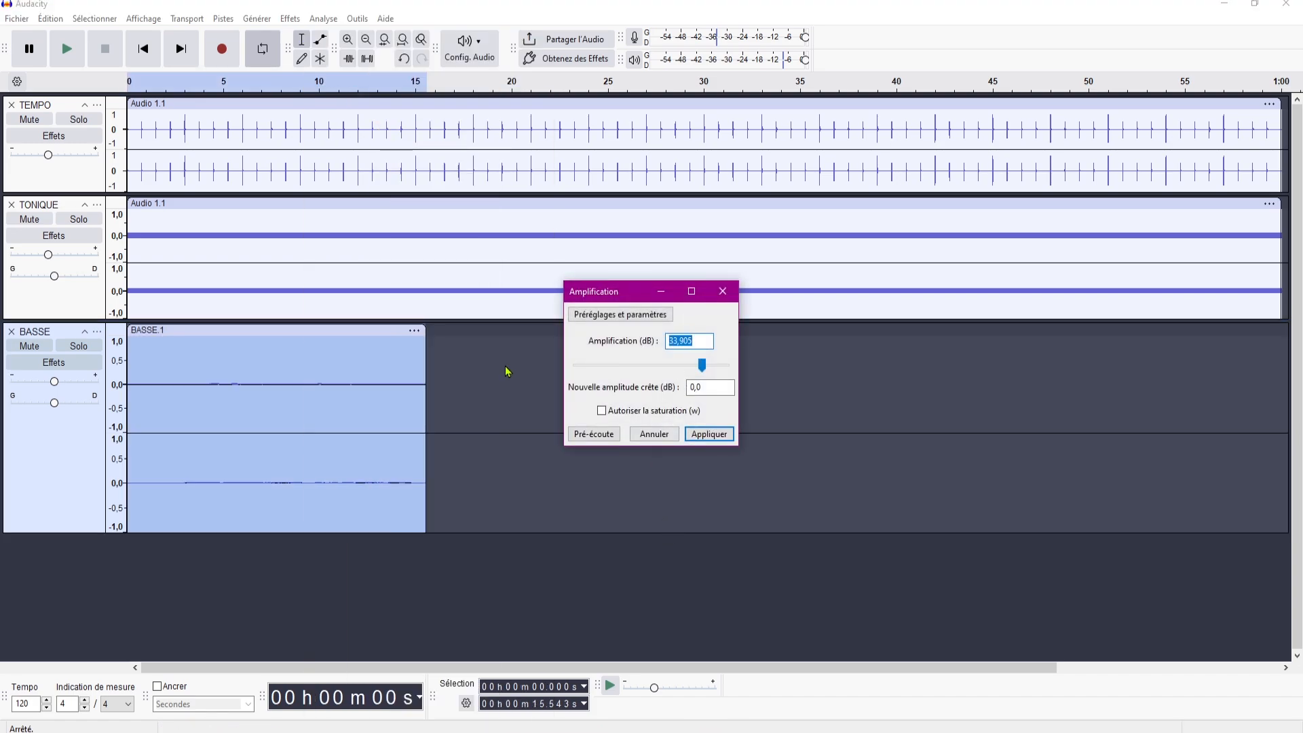
pyautogui.click(704, 341)
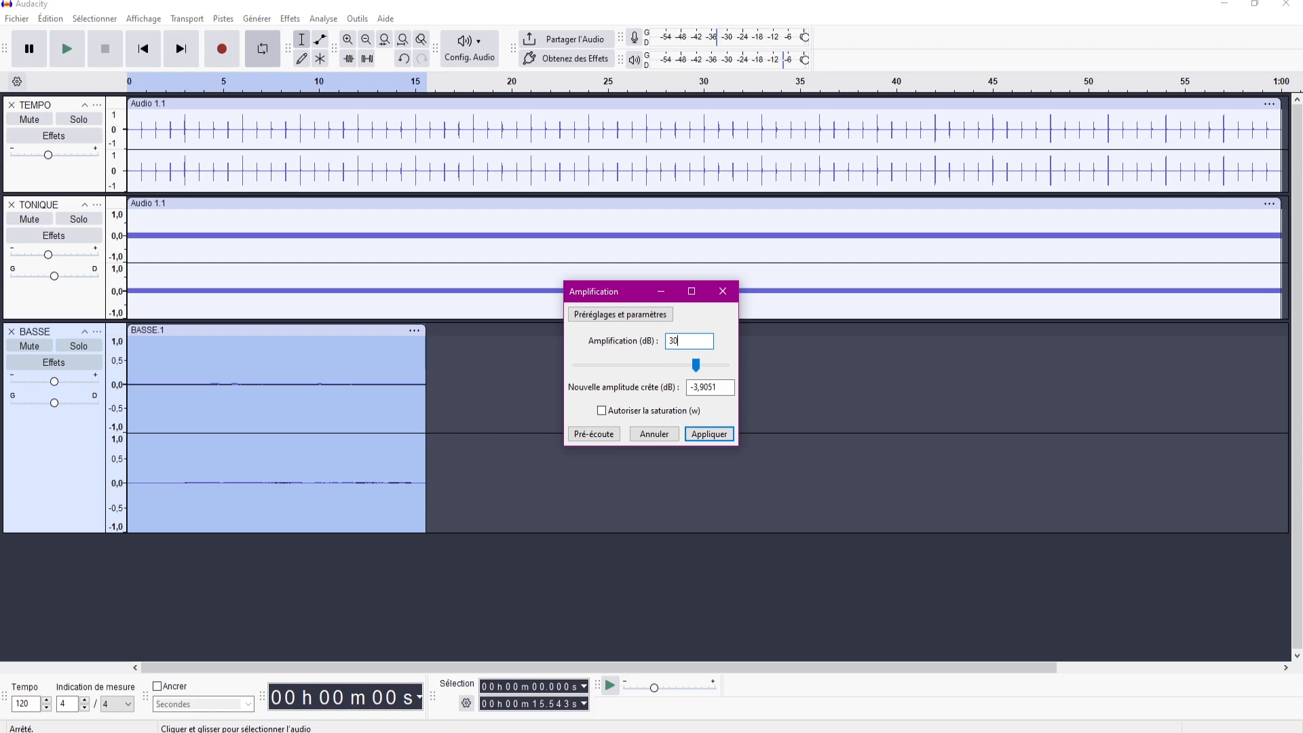
pyautogui.press('Return')
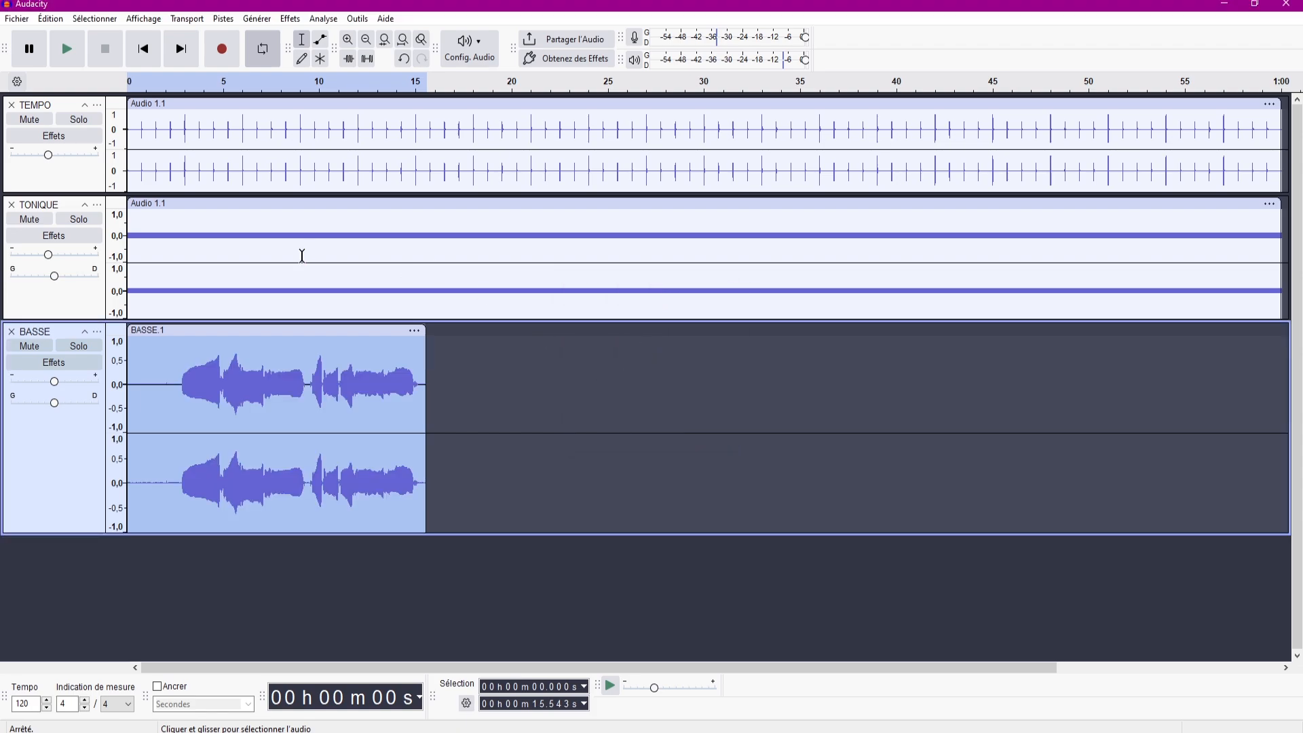
# Play the amplified BASSE clip from about 2.7 s and slightly lower the BASSE track's volume during playback
pyautogui.scroll(2, 197, 368)
pyautogui.scroll(-1, 500, 362)
pyautogui.click(201, 374)
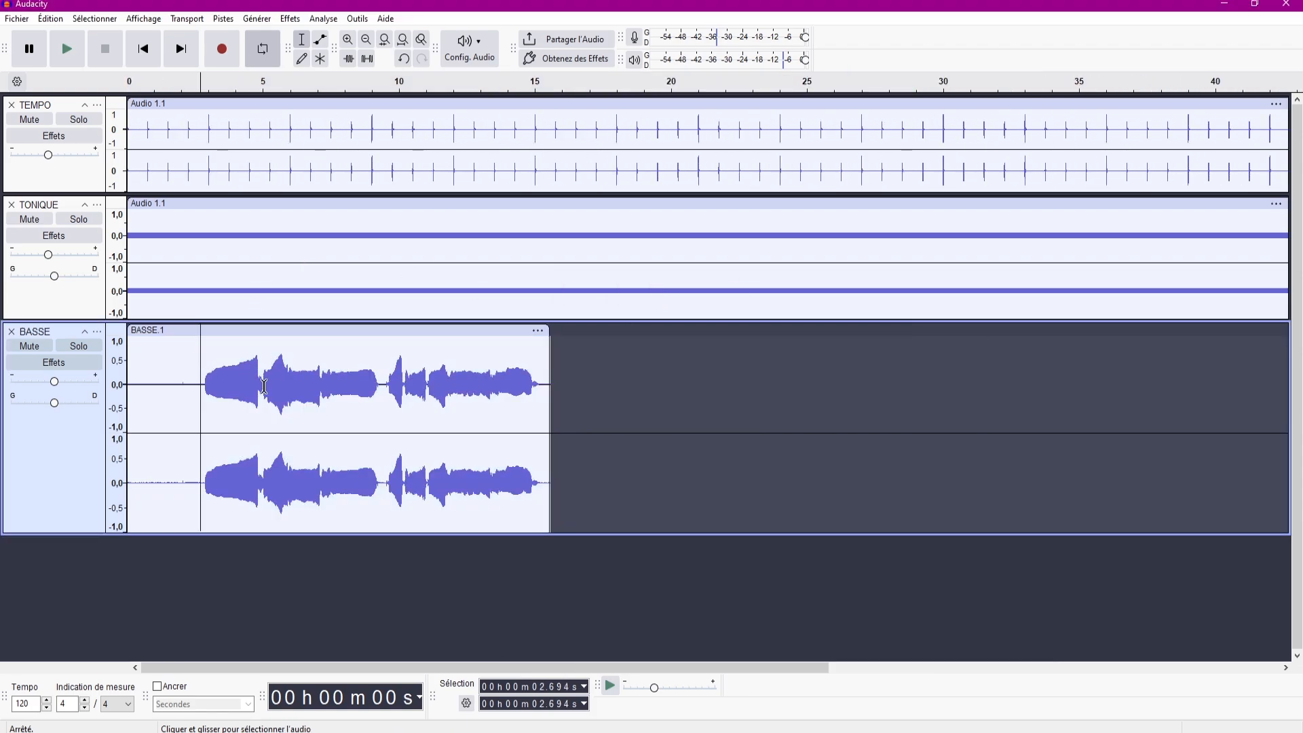
pyautogui.press('space')
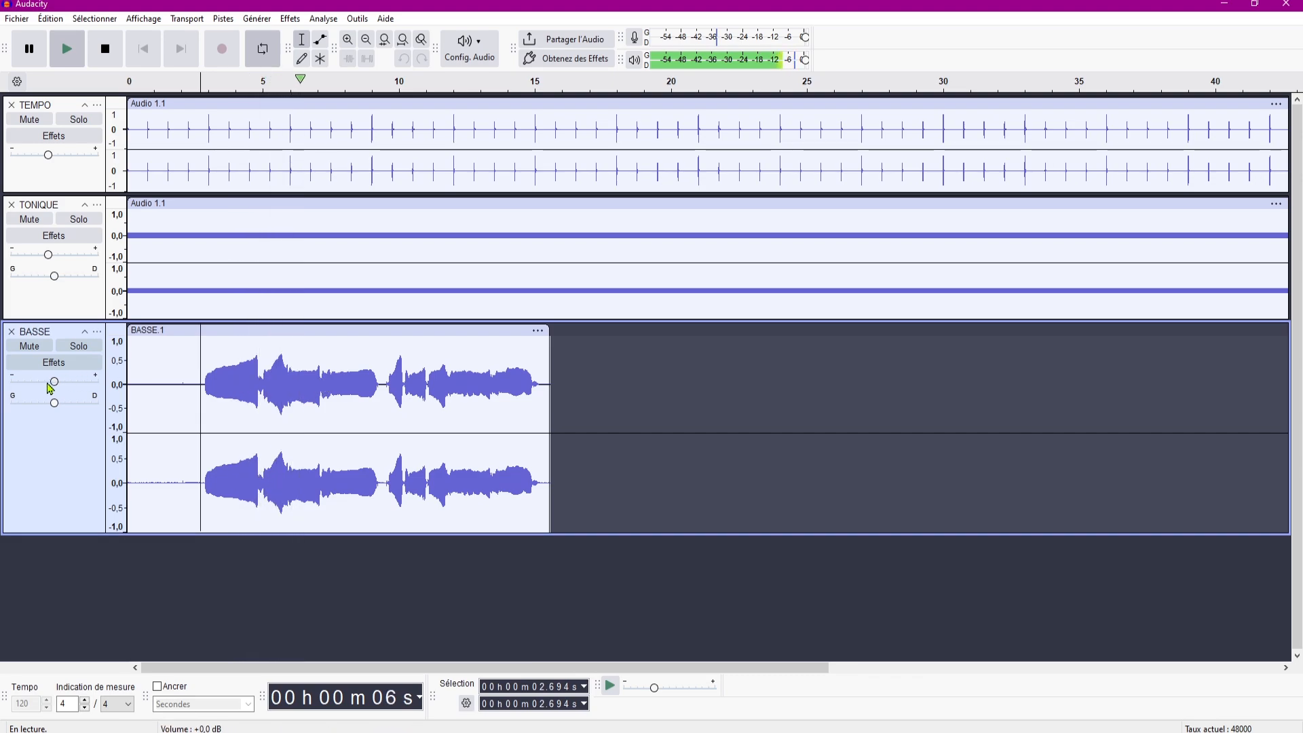
pyautogui.moveTo(48, 385); pyautogui.dragTo(41, 385)
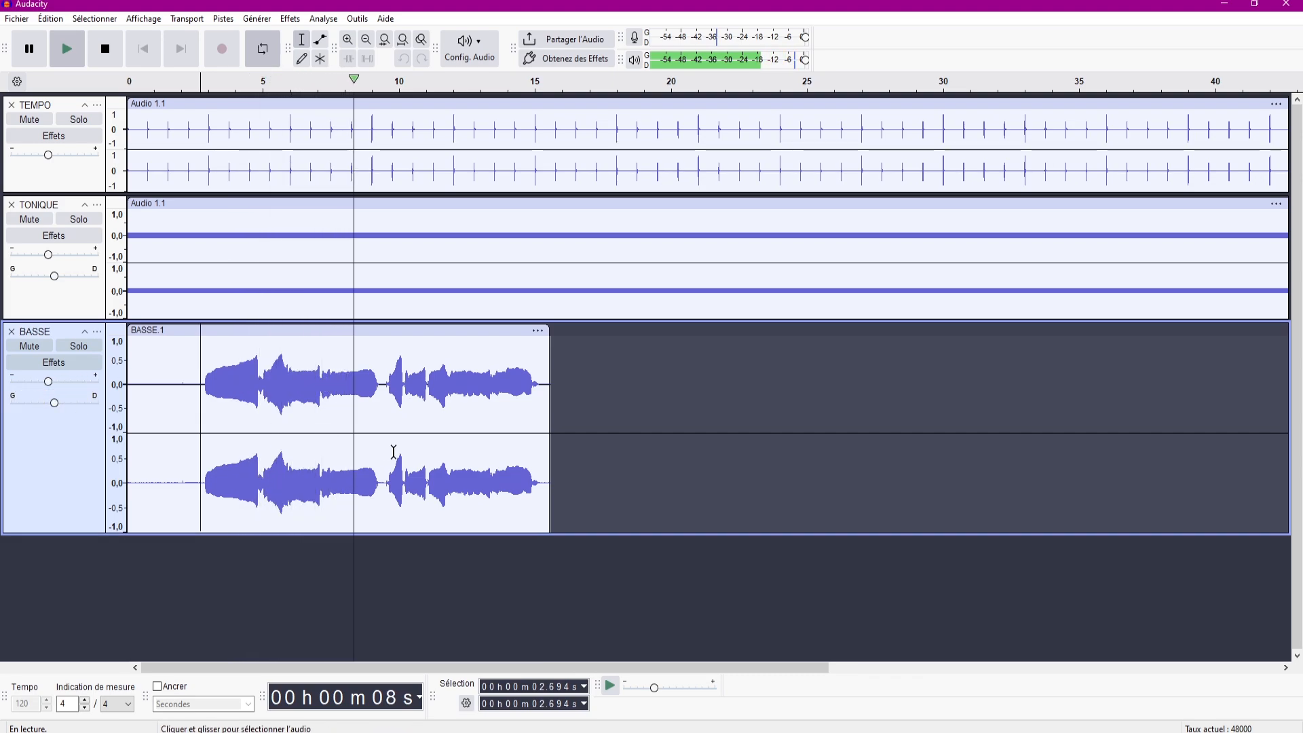
pyautogui.press('space')
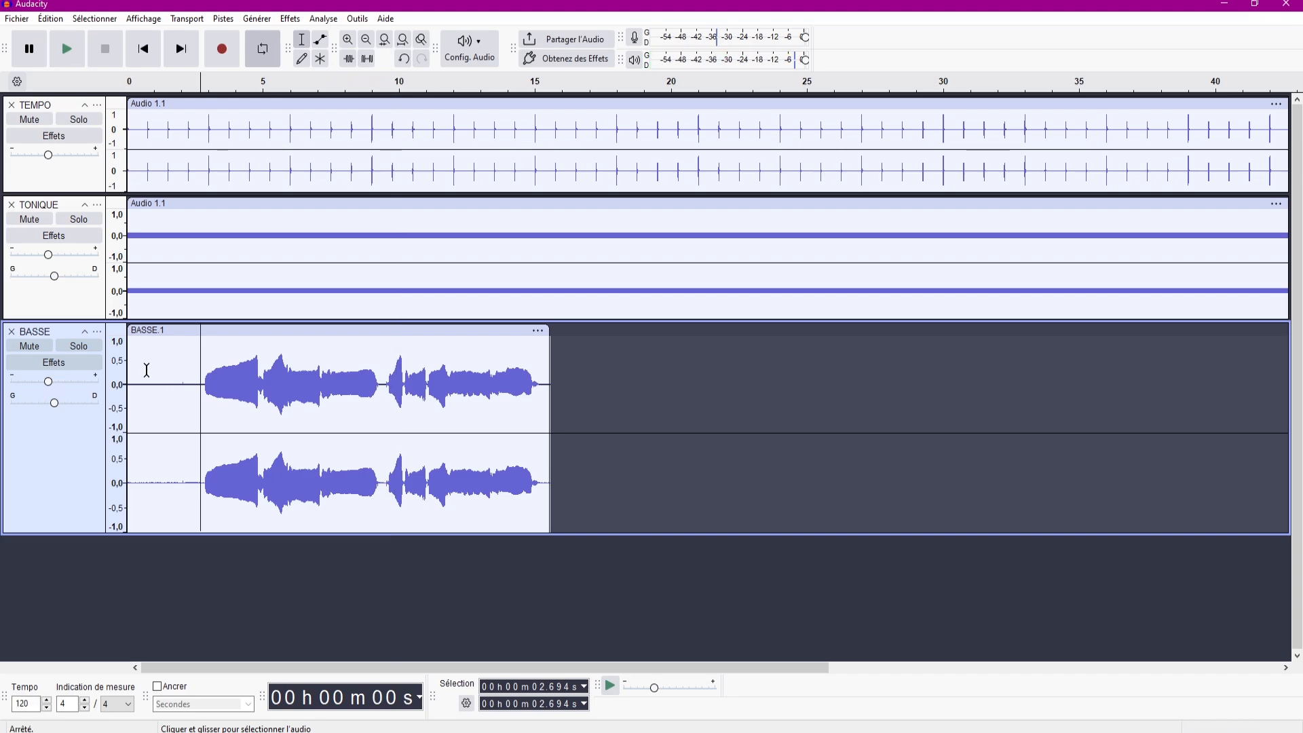
# Capture a noise profile for Noise Reduction from the silent opening of the BASSE clip, about 0.7 to 2.0 s
pyautogui.moveTo(147, 370); pyautogui.dragTo(182, 370)
pyautogui.click(256, 19)
pyautogui.moveTo(290, 18)
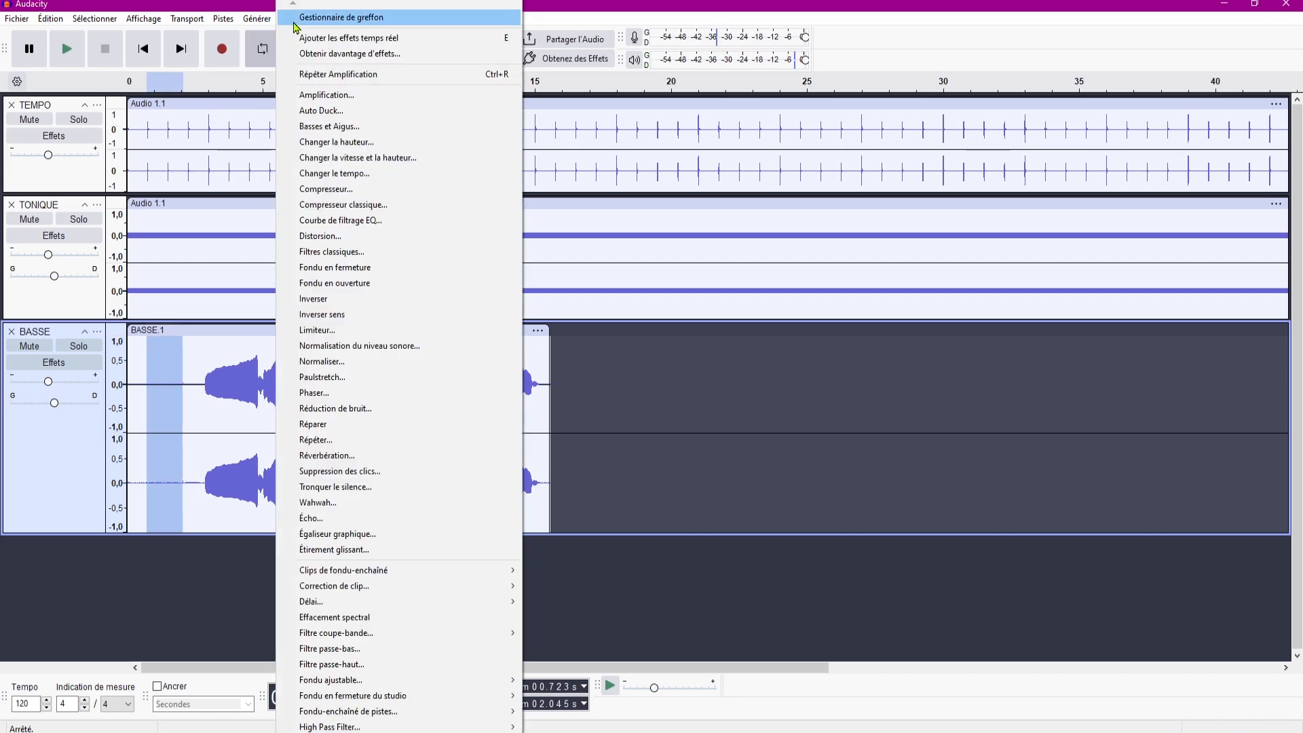
pyautogui.click(385, 410)
pyautogui.click(669, 309)
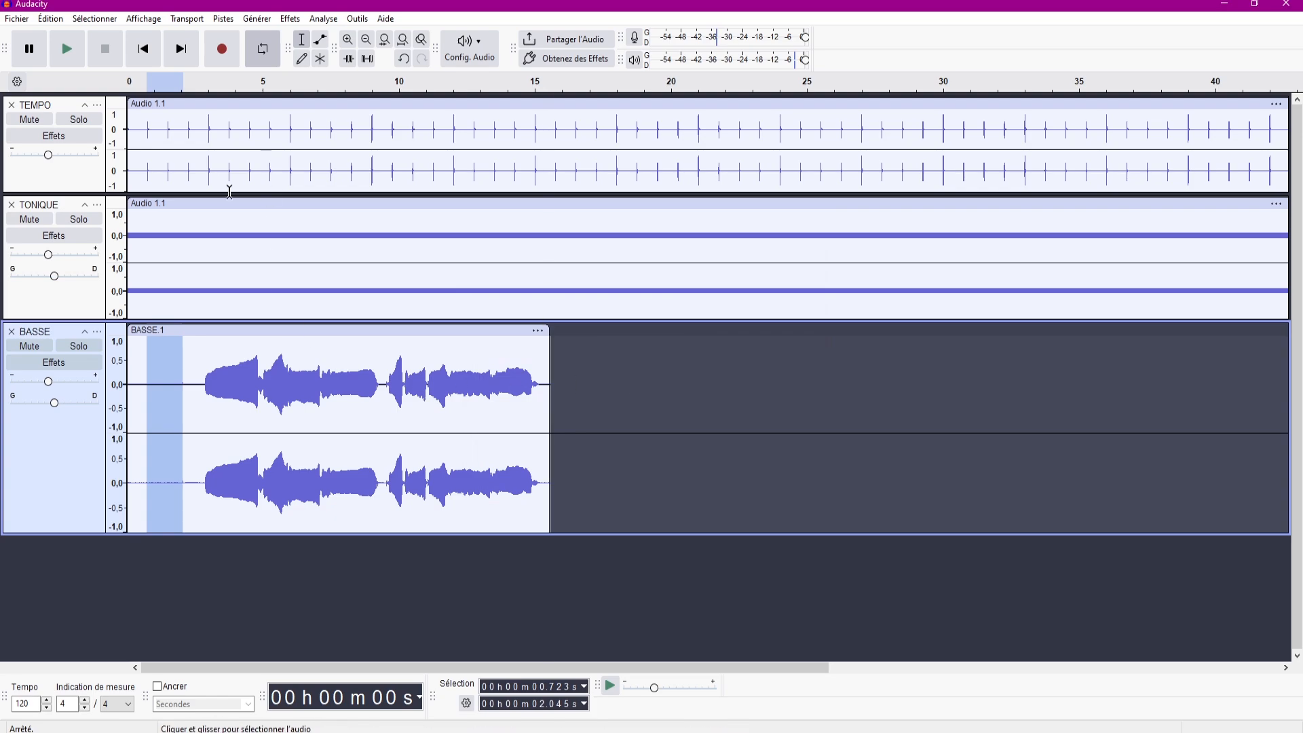
# Apply Noise Reduction to the whole BASSE track with 12 dB reduction, sensitivity 6.00 and 3 smoothing bands
pyautogui.click(74, 475)
pyautogui.click(290, 18)
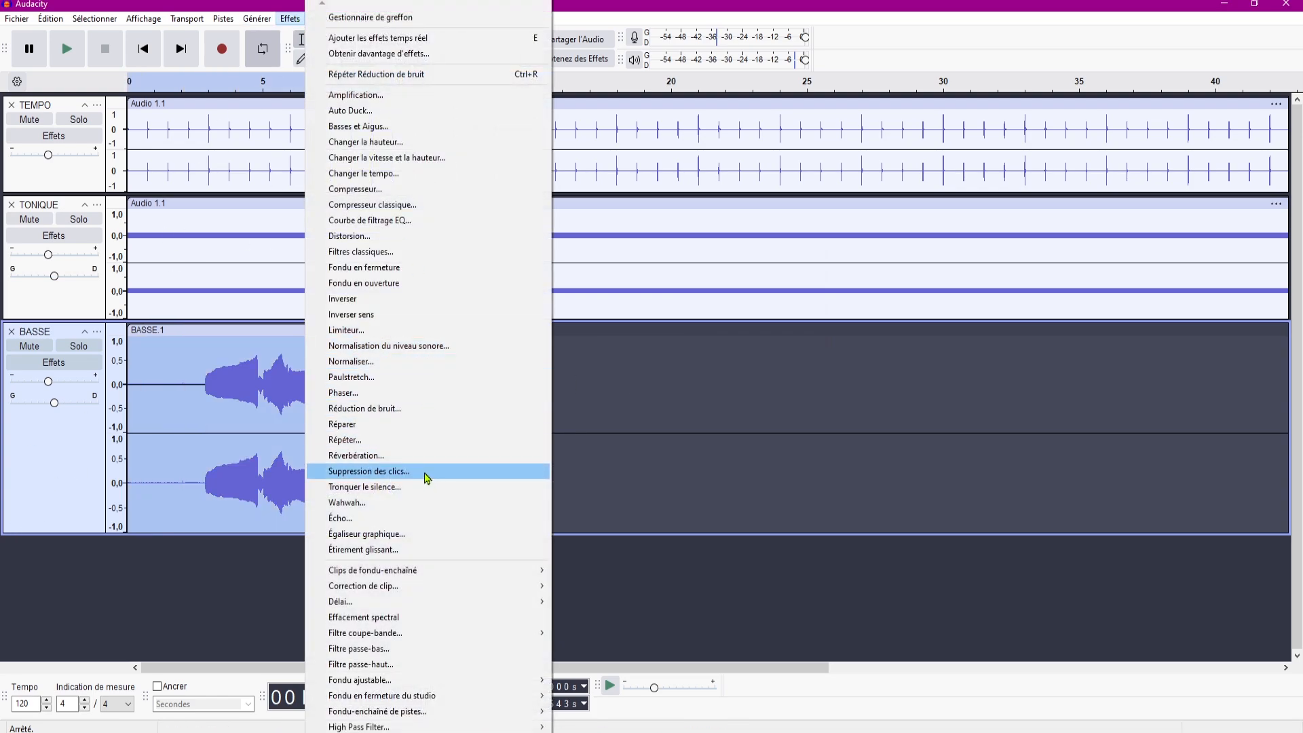
pyautogui.click(406, 410)
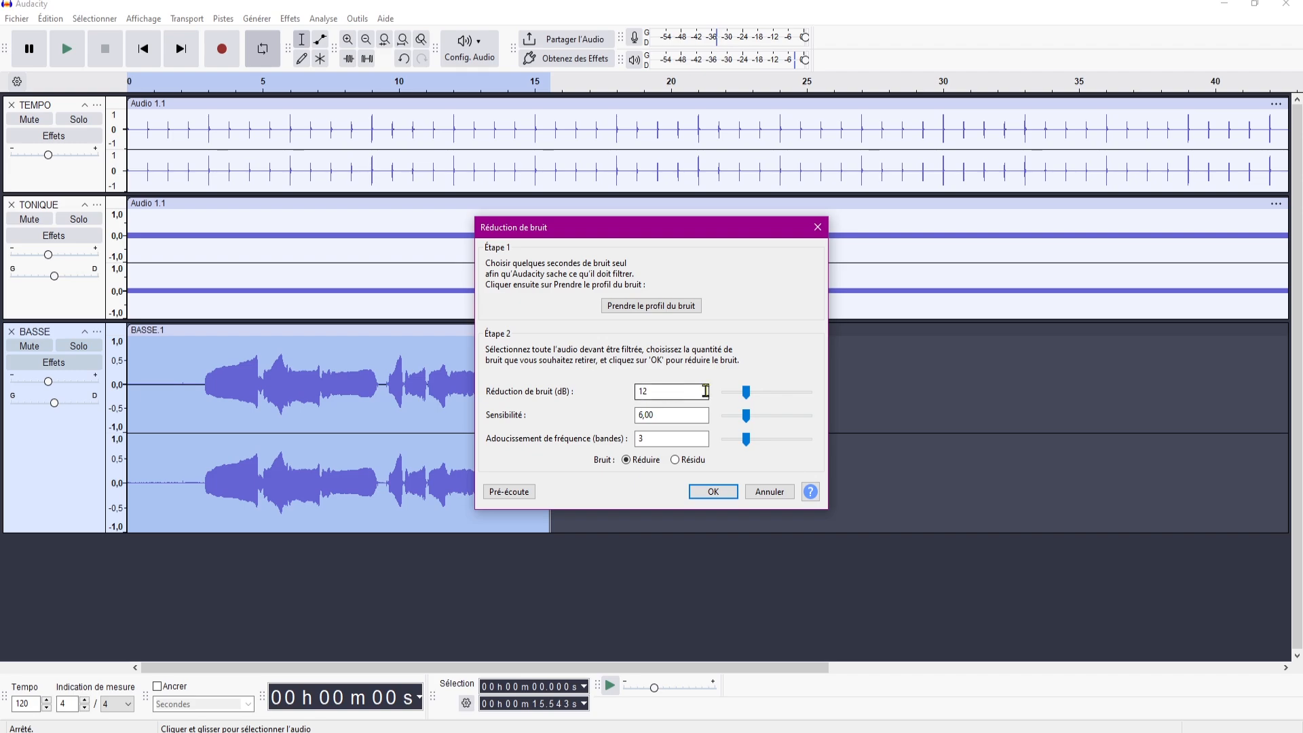
pyautogui.click(714, 495)
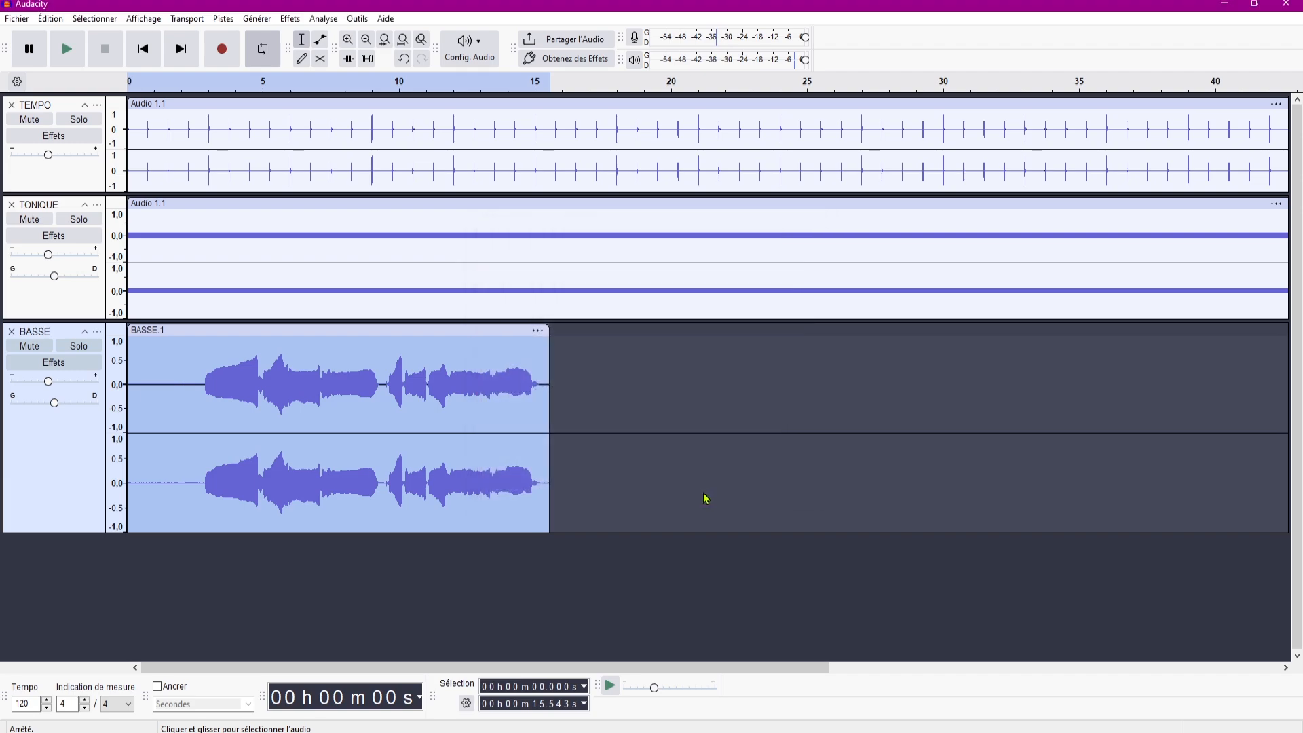
# Play the noise-reduced BASSE clip from about 2.1 s to check how it sounds
pyautogui.click(185, 378)
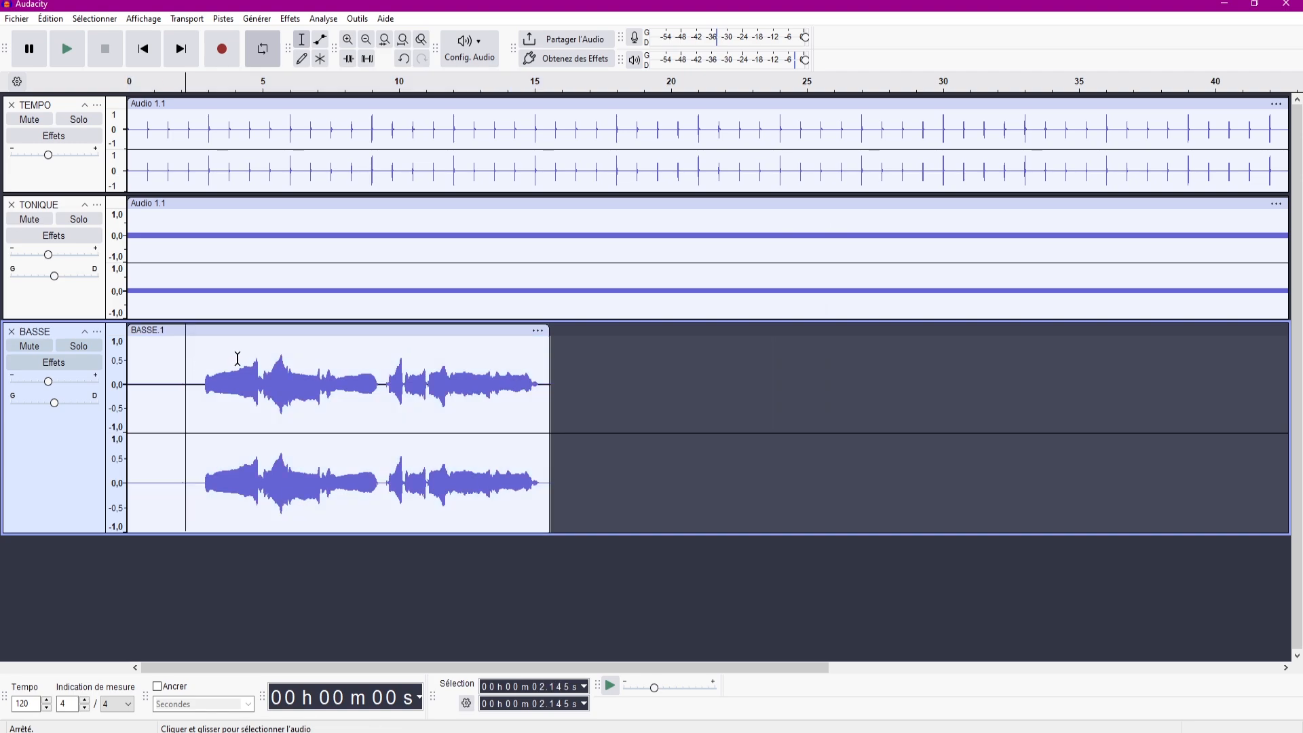
pyautogui.press('space')
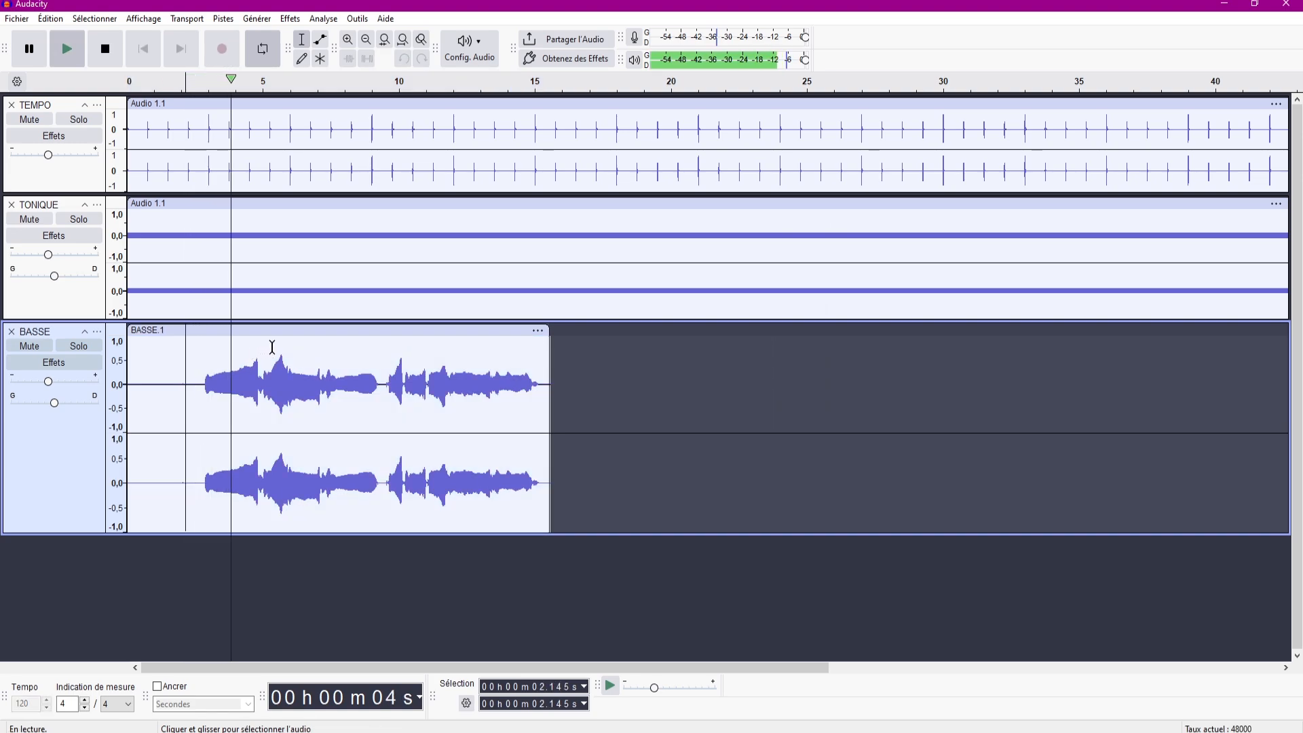
pyautogui.press('space')
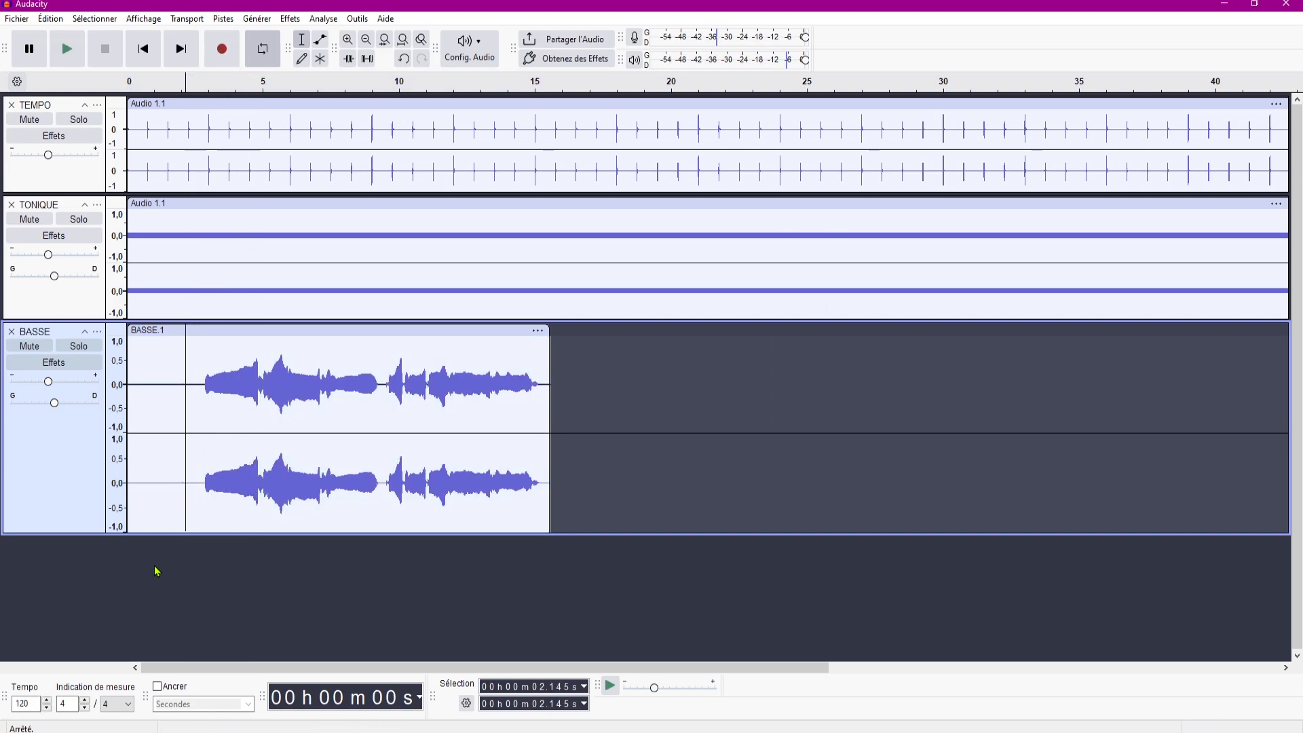
# Add a stereo track below BASSE and return the playback position to the start of the project
pyautogui.rightClick(71, 573)
pyautogui.click(136, 588)
pyautogui.scroll(-1, 198, 499)
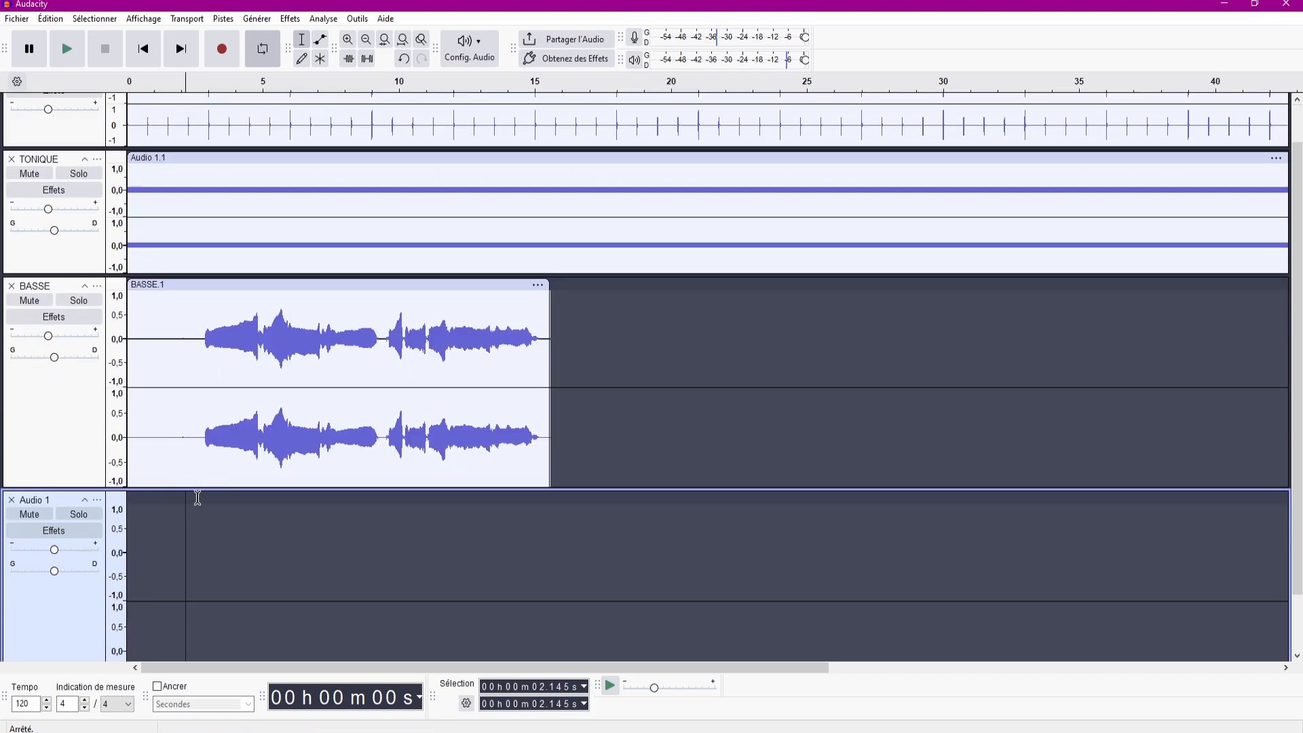
pyautogui.scroll(-2, 198, 499)
pyautogui.click(144, 51)
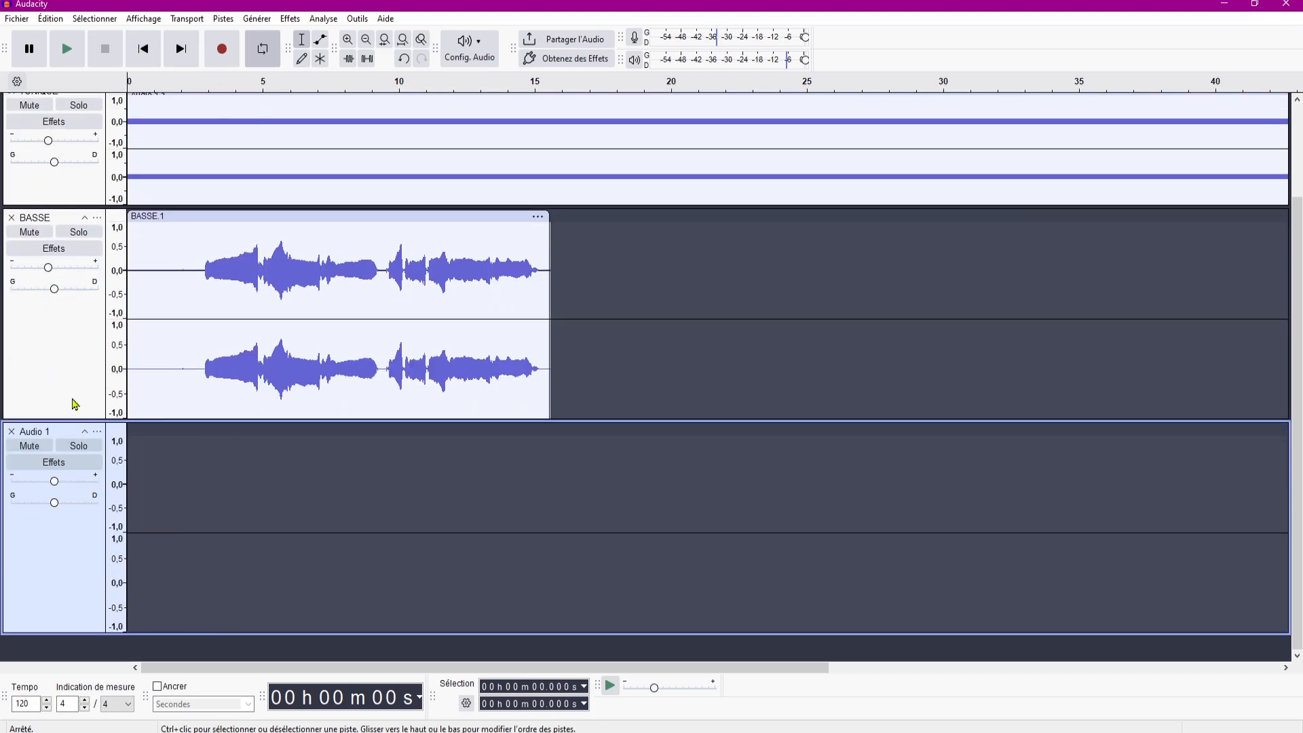
# Rename the new stereo track TENOR and slightly lower the BASSE track's volume
pyautogui.click(41, 432)
pyautogui.click(129, 445)
pyautogui.write('T')
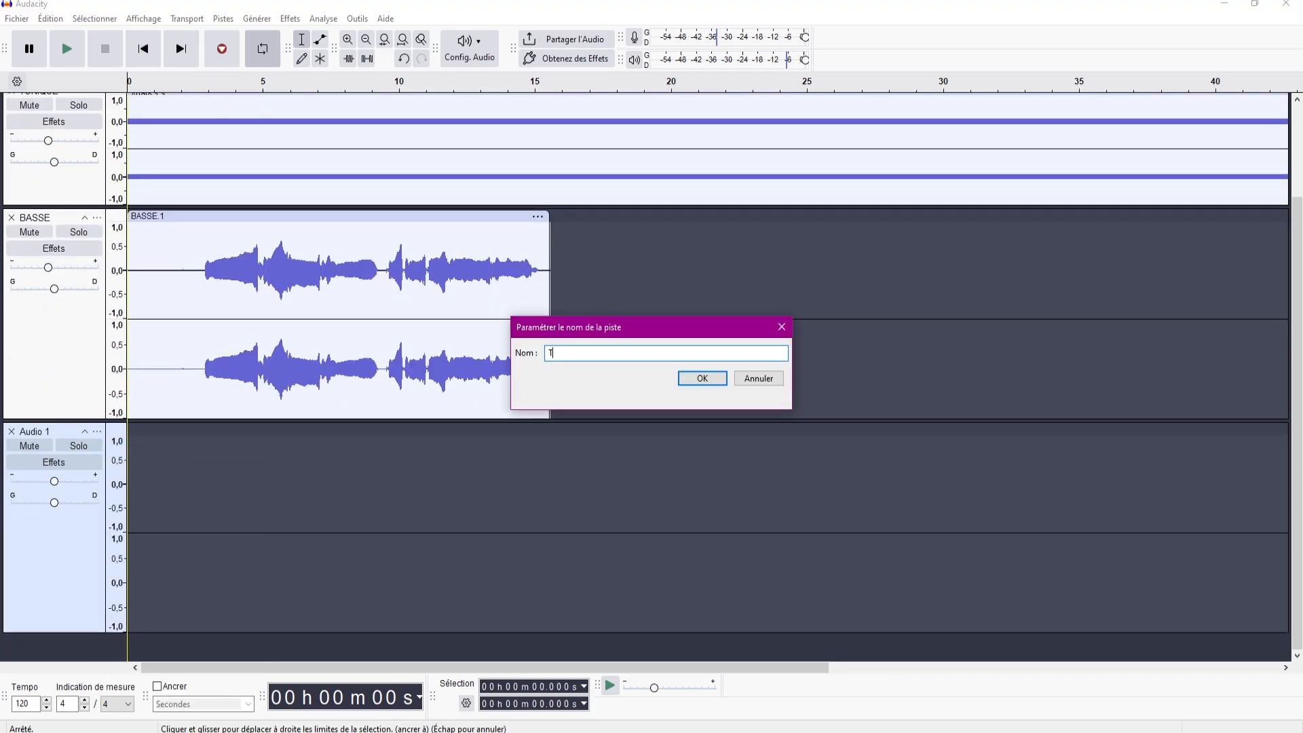
pyautogui.write('ENOR')
pyautogui.press('Return')
pyautogui.moveTo(48, 268); pyautogui.dragTo(40, 292)
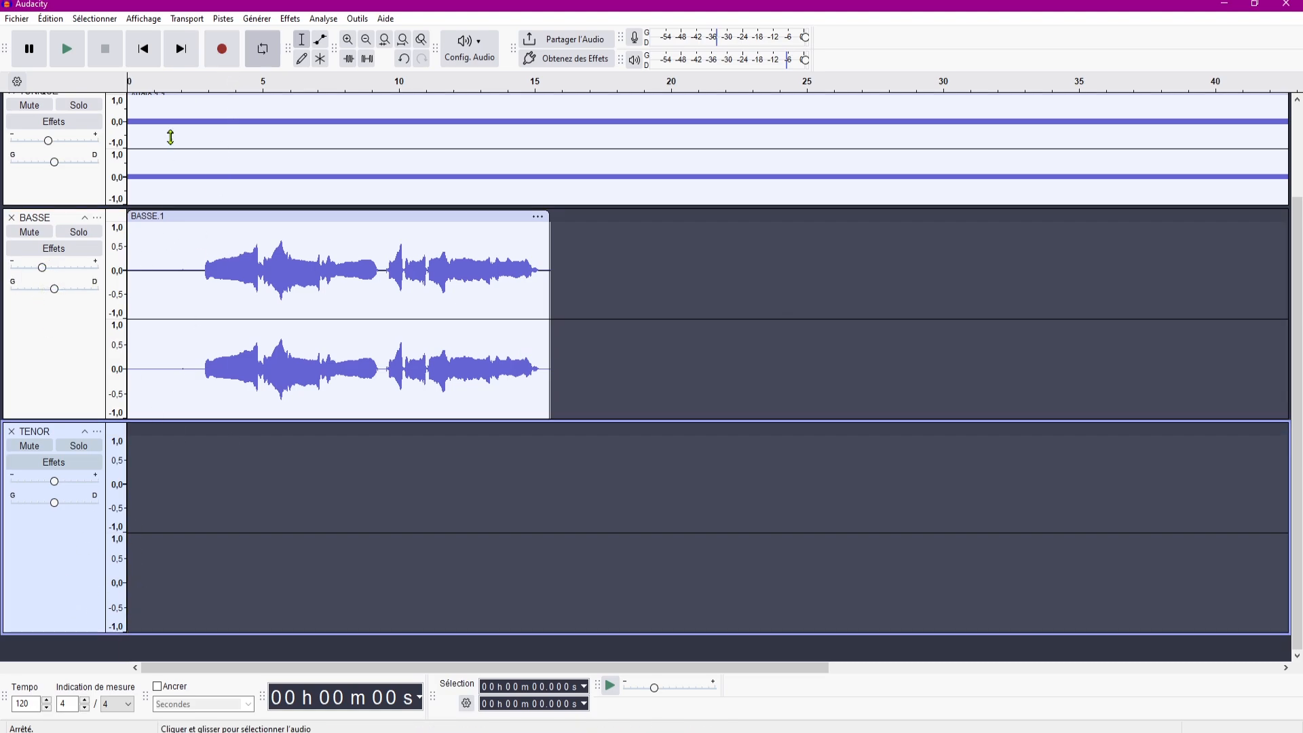
# Record a take of about 15.5 seconds on the TENOR track and select the recorded clip
pyautogui.click(227, 60)
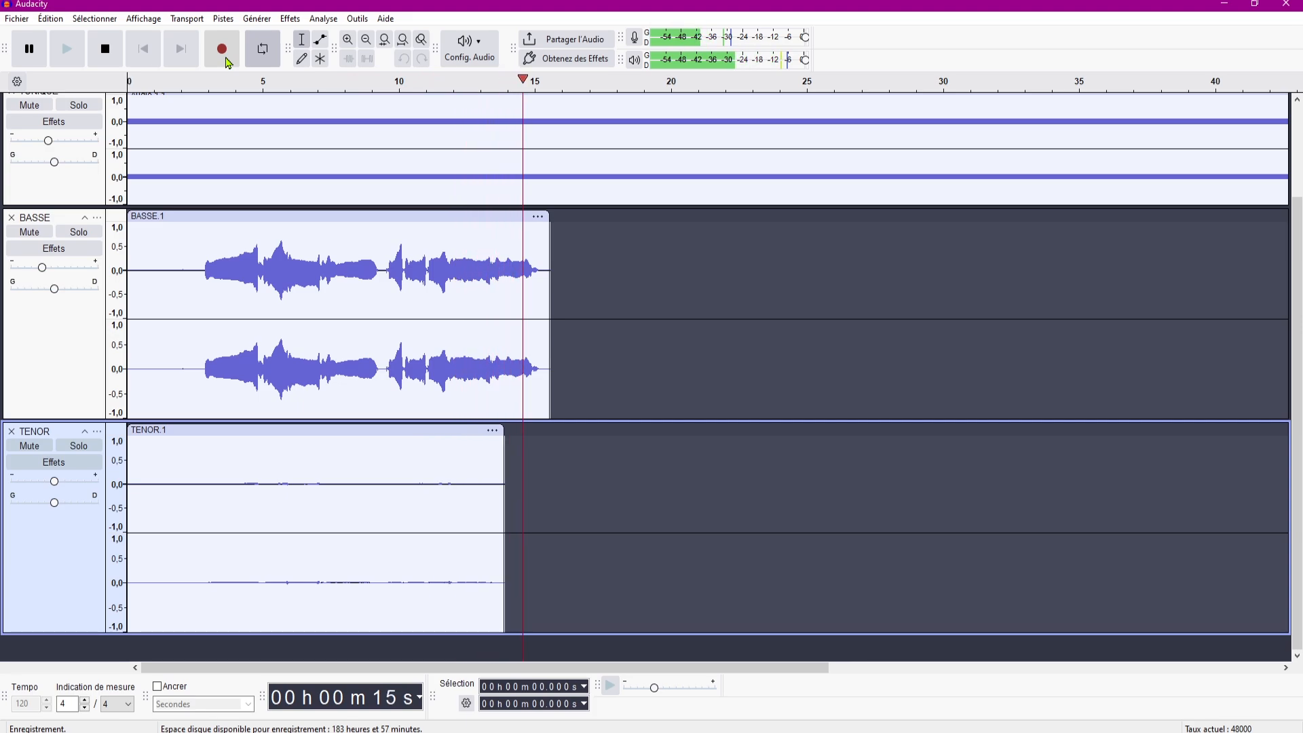
pyautogui.press('space')
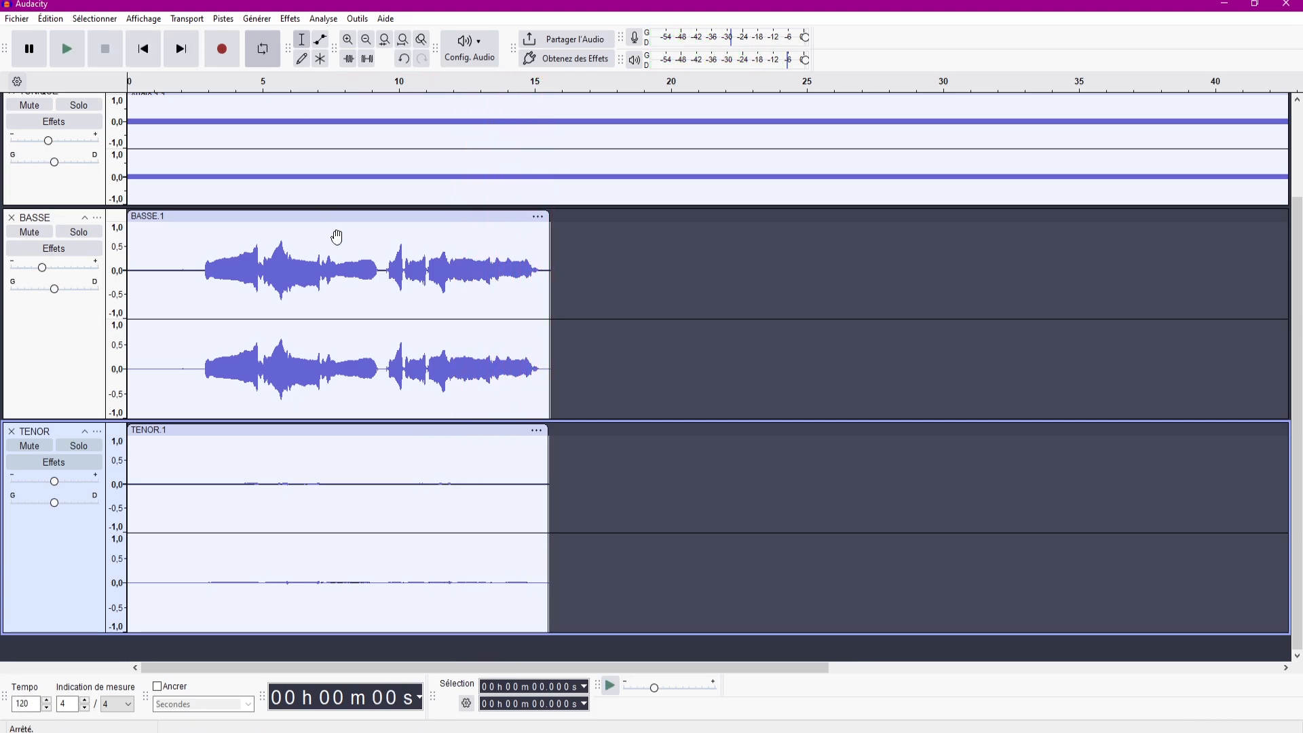
pyautogui.click(311, 432)
pyautogui.click(292, 18)
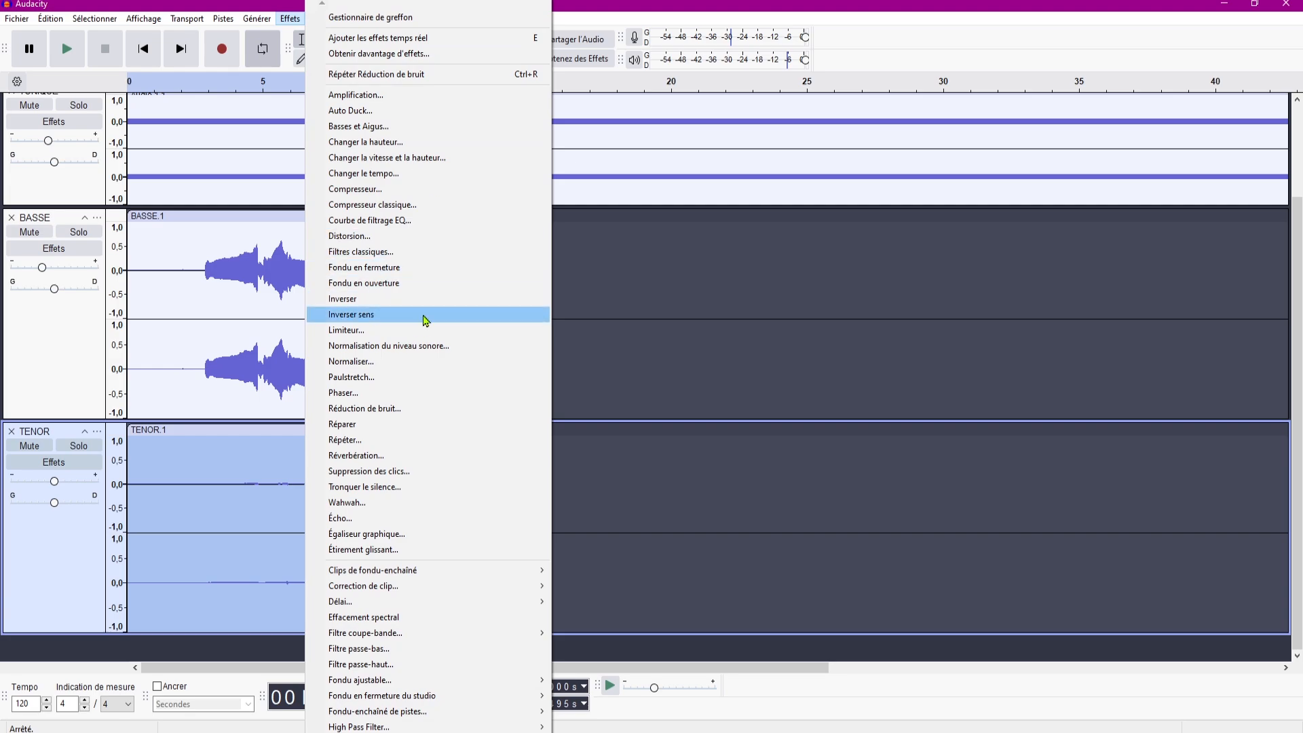
pyautogui.click(406, 409)
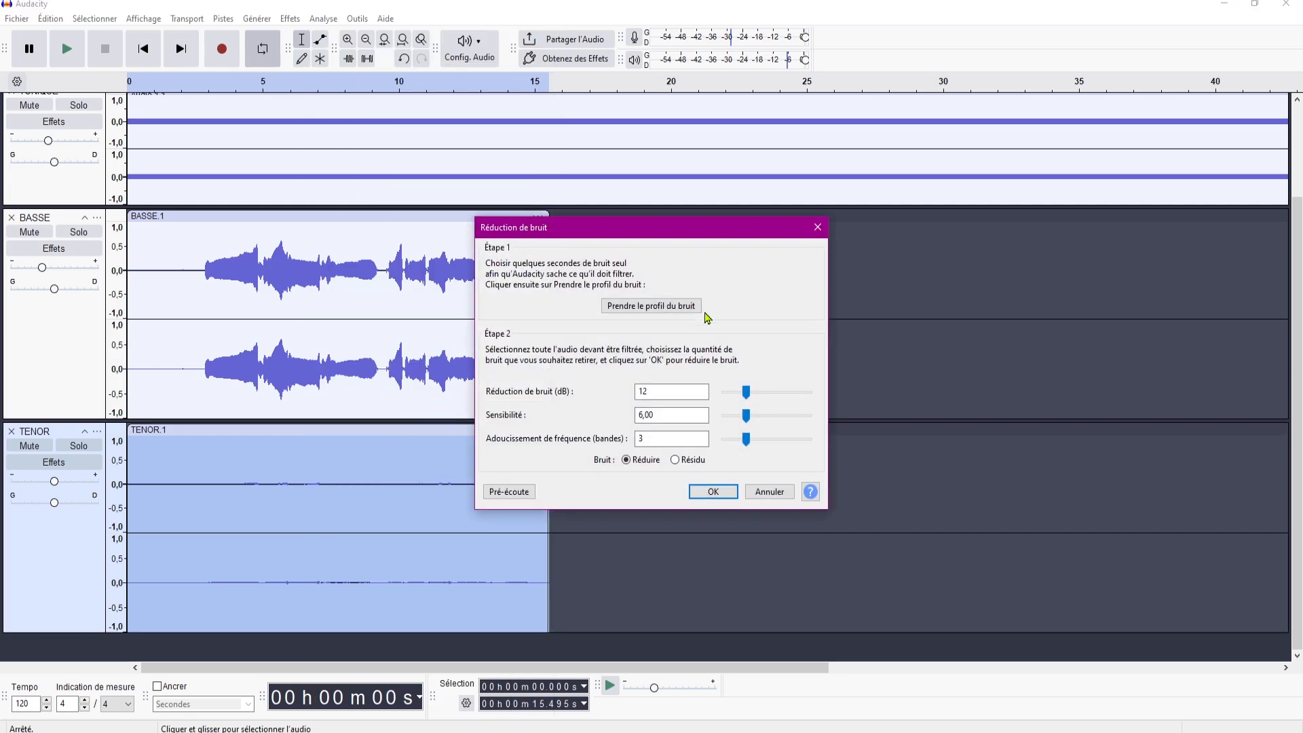
pyautogui.click(818, 228)
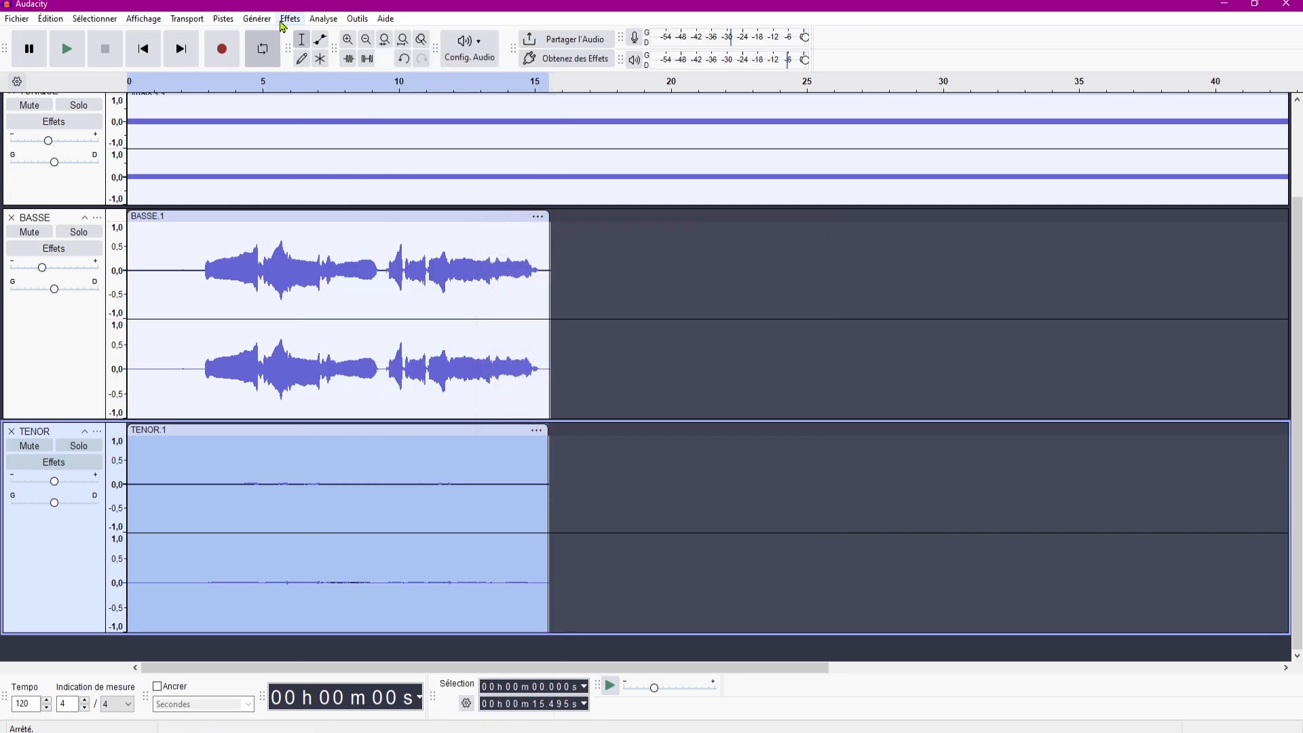
# Amplify the selected TENOR clip by 25 dB
pyautogui.click(288, 20)
pyautogui.click(353, 95)
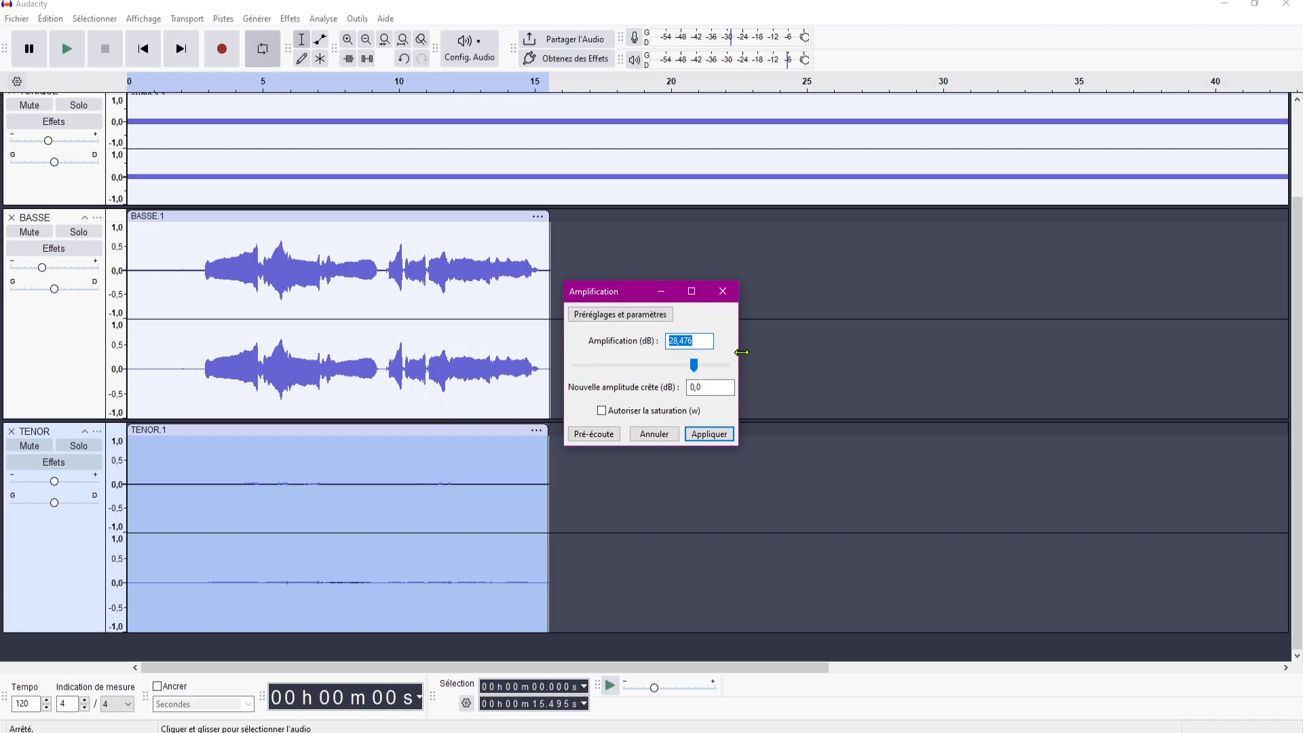
pyautogui.write('25')
pyautogui.press('Return')
# Shift the TENOR clip to start at about 0.037 s, aligning its notes with the BASSE clip
pyautogui.scroll(4, 302, 470)
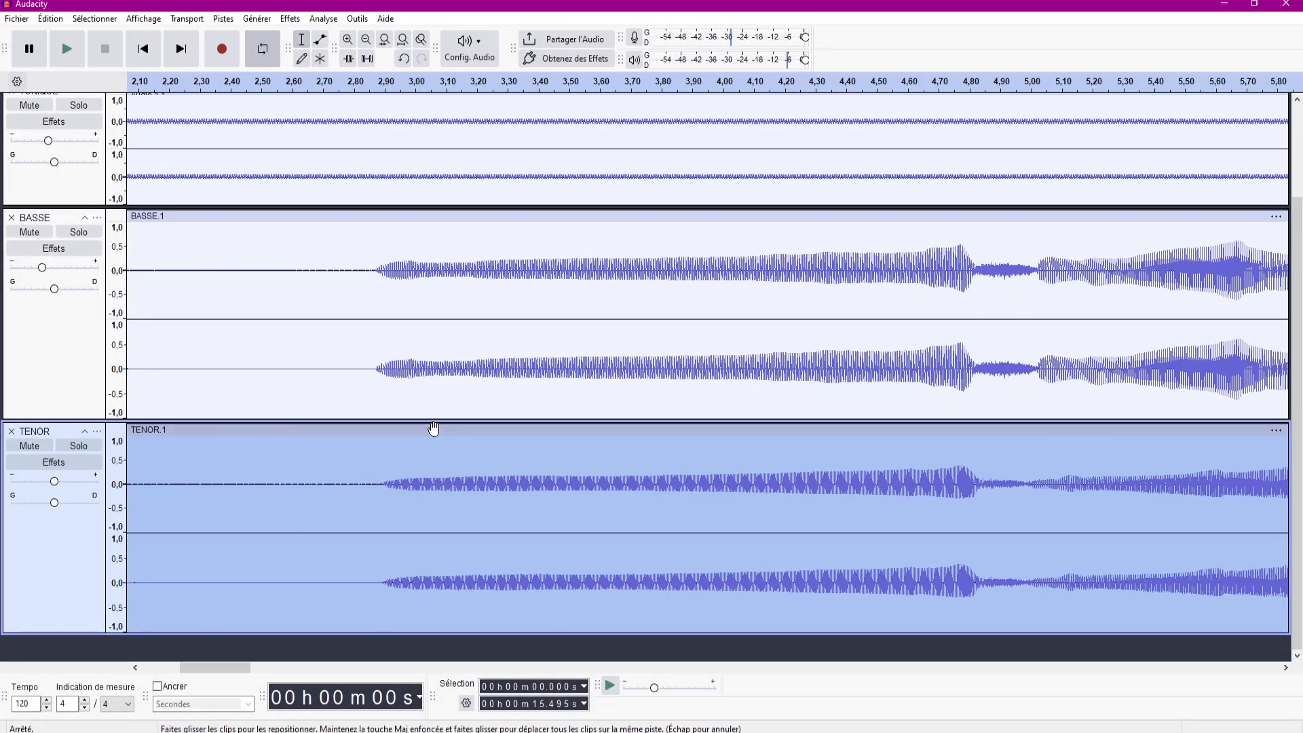
pyautogui.moveTo(434, 430); pyautogui.dragTo(425, 433)
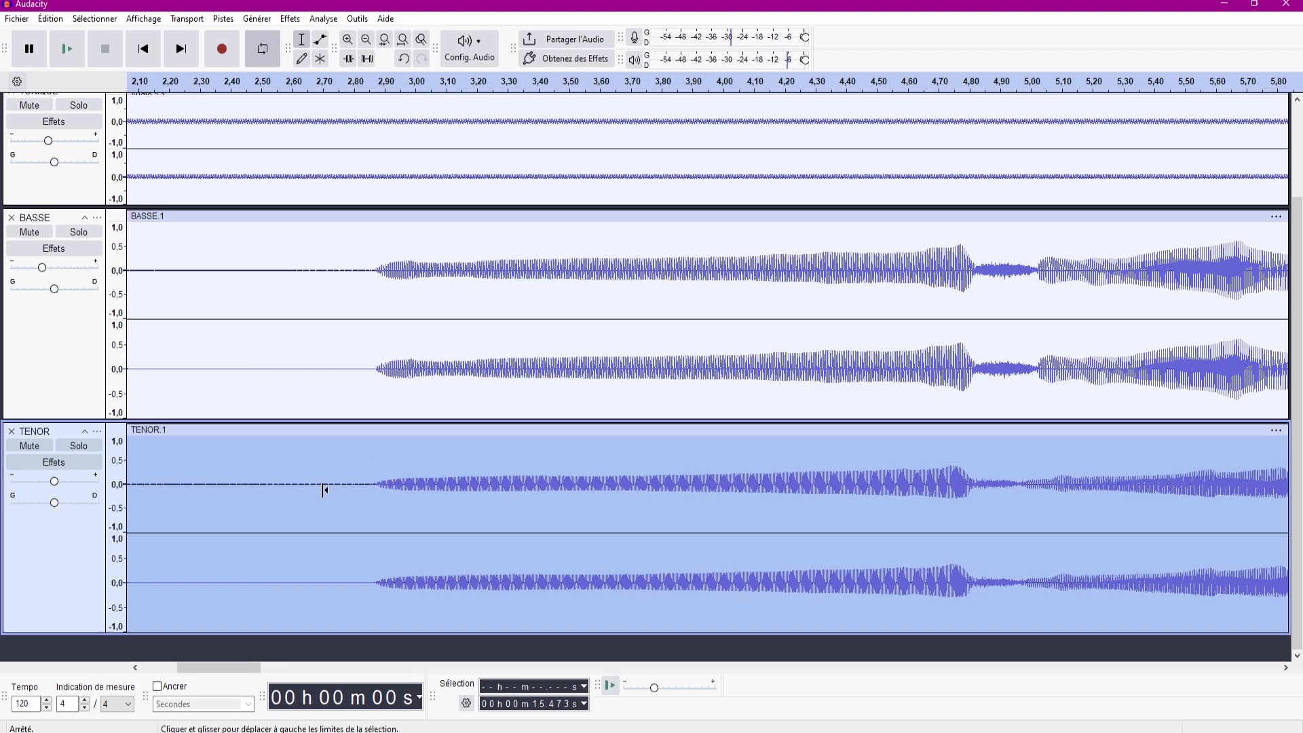
pyautogui.scroll(-3, 380, 489)
pyautogui.scroll(3, 474, 458)
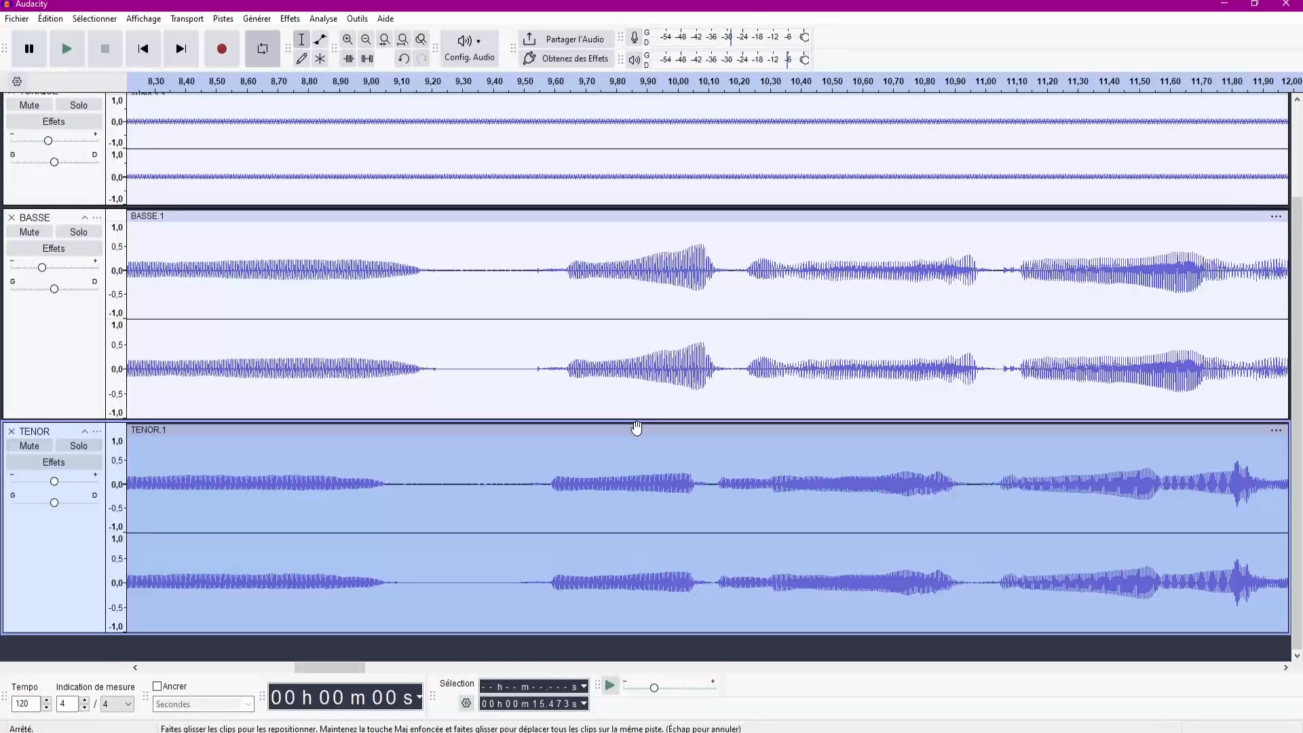
pyautogui.moveTo(637, 428); pyautogui.dragTo(655, 429)
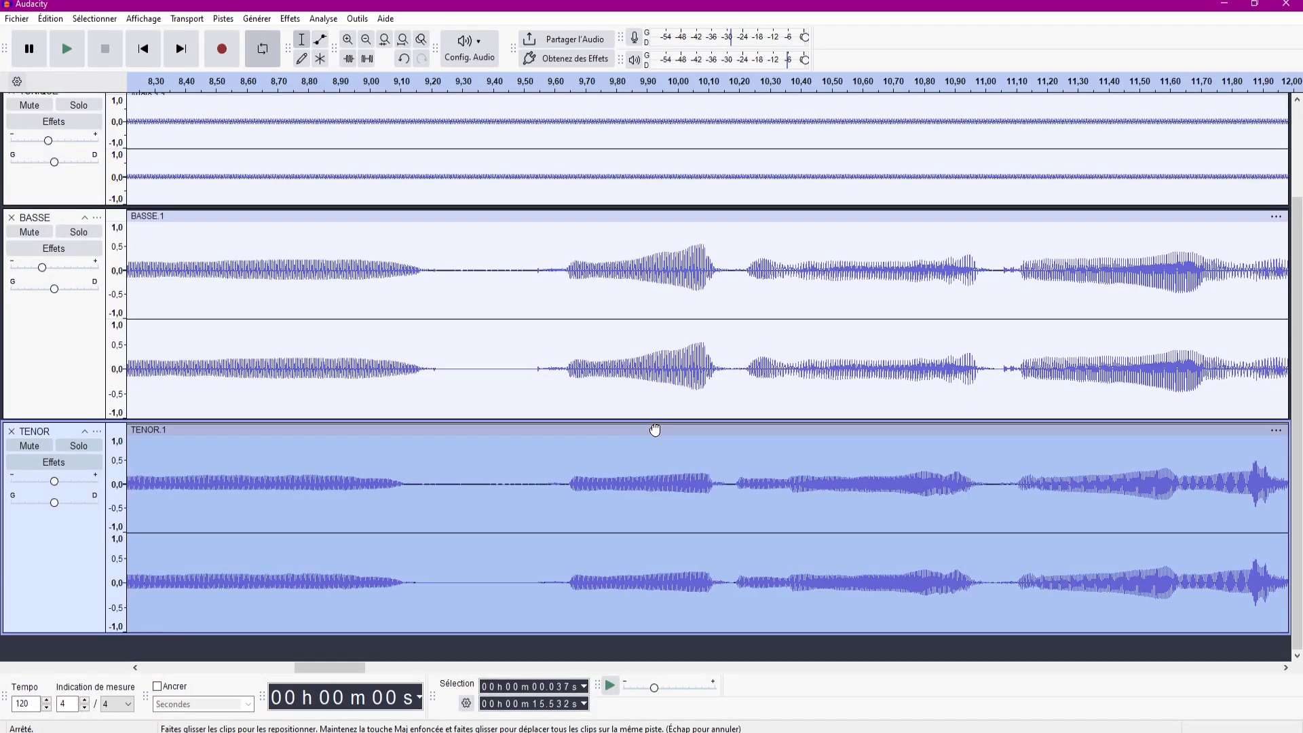
pyautogui.scroll(-2, 602, 467)
# Play the BASSE and TENOR parts together from about 9.6 s to check their alignment and balance
pyautogui.click(621, 473)
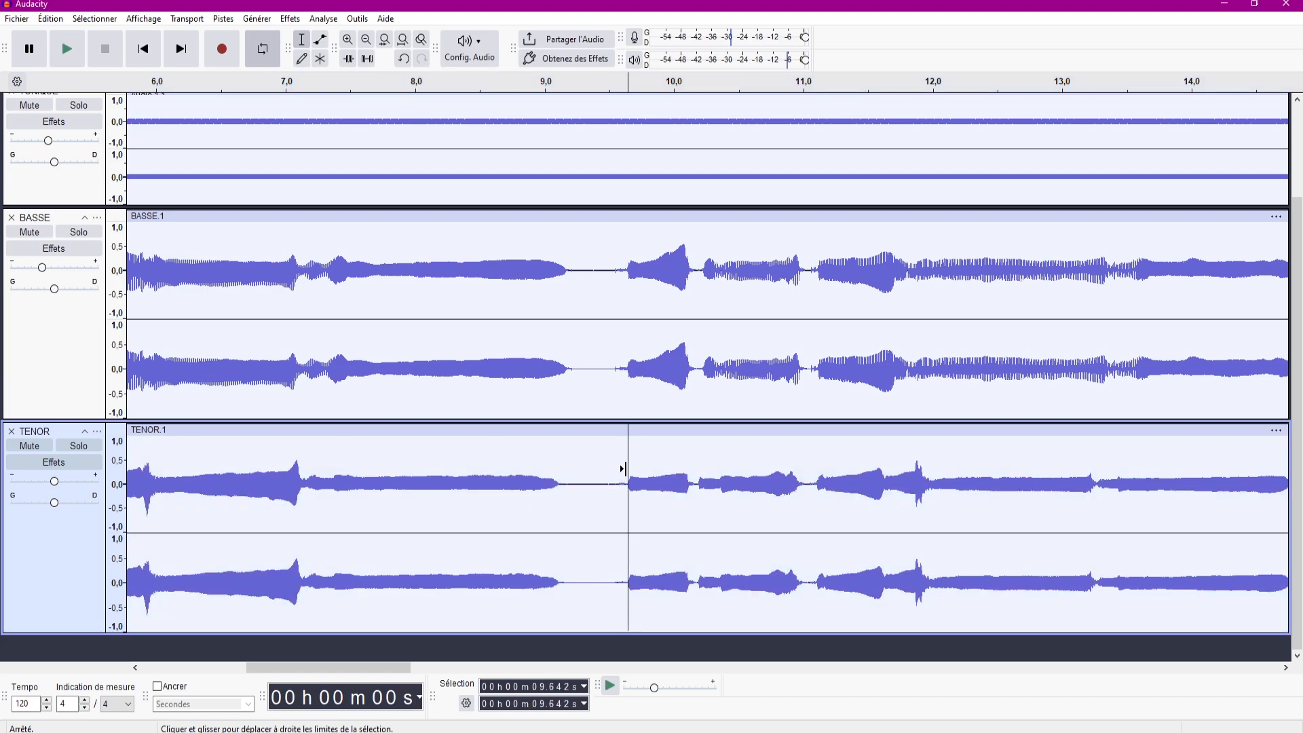
pyautogui.press('space')
pyautogui.scroll(-4, 562, 486)
pyautogui.scroll(4, 348, 510)
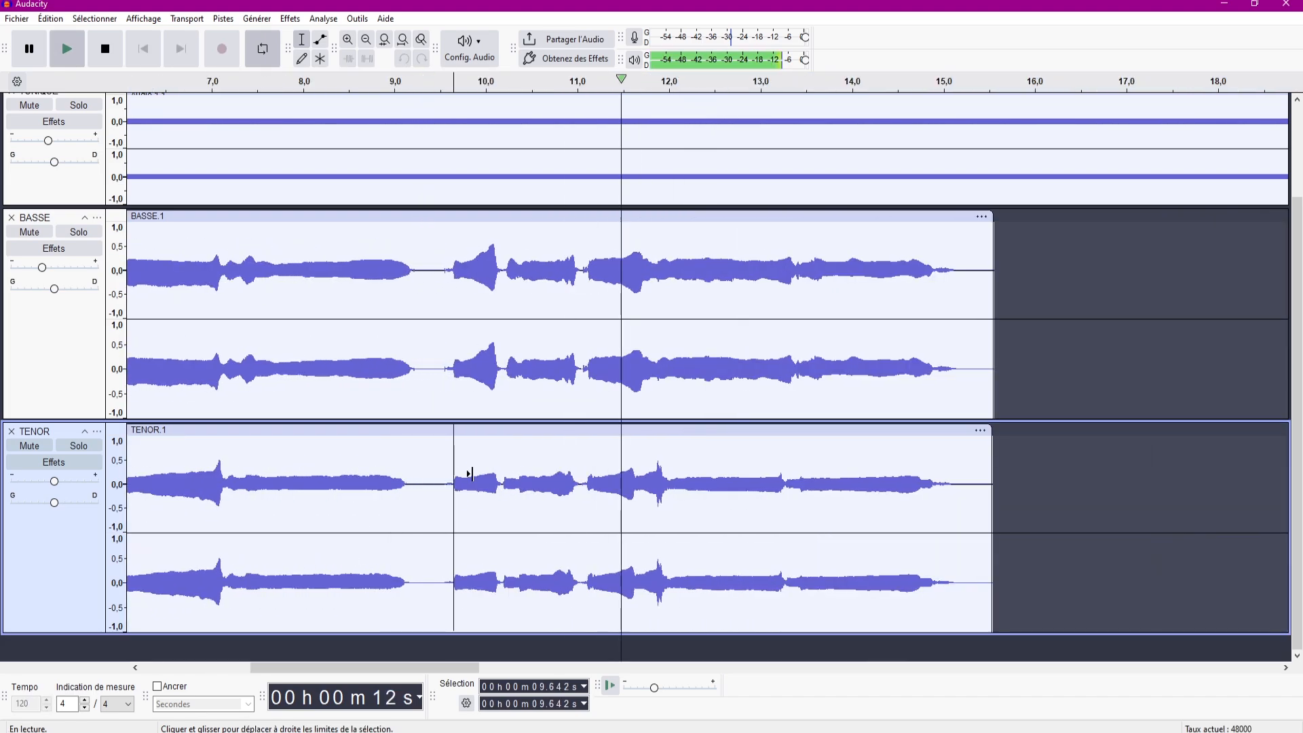
pyautogui.scroll(-4, 873, 486)
pyautogui.scroll(2, 199, 539)
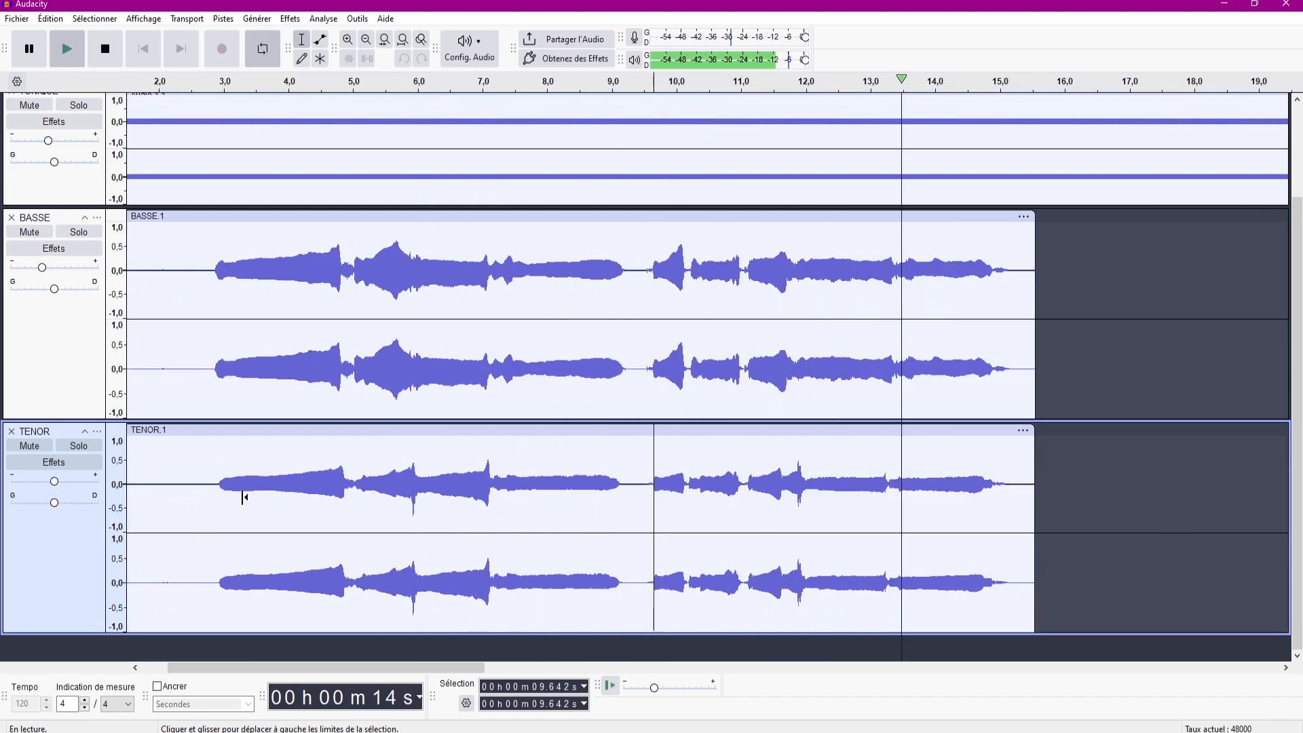
pyautogui.scroll(-1, 262, 495)
pyautogui.press('space')
# Lower the TENOR track's volume to -3 dB and try panning the track 10% to the right
pyautogui.moveTo(54, 484); pyautogui.dragTo(50, 485)
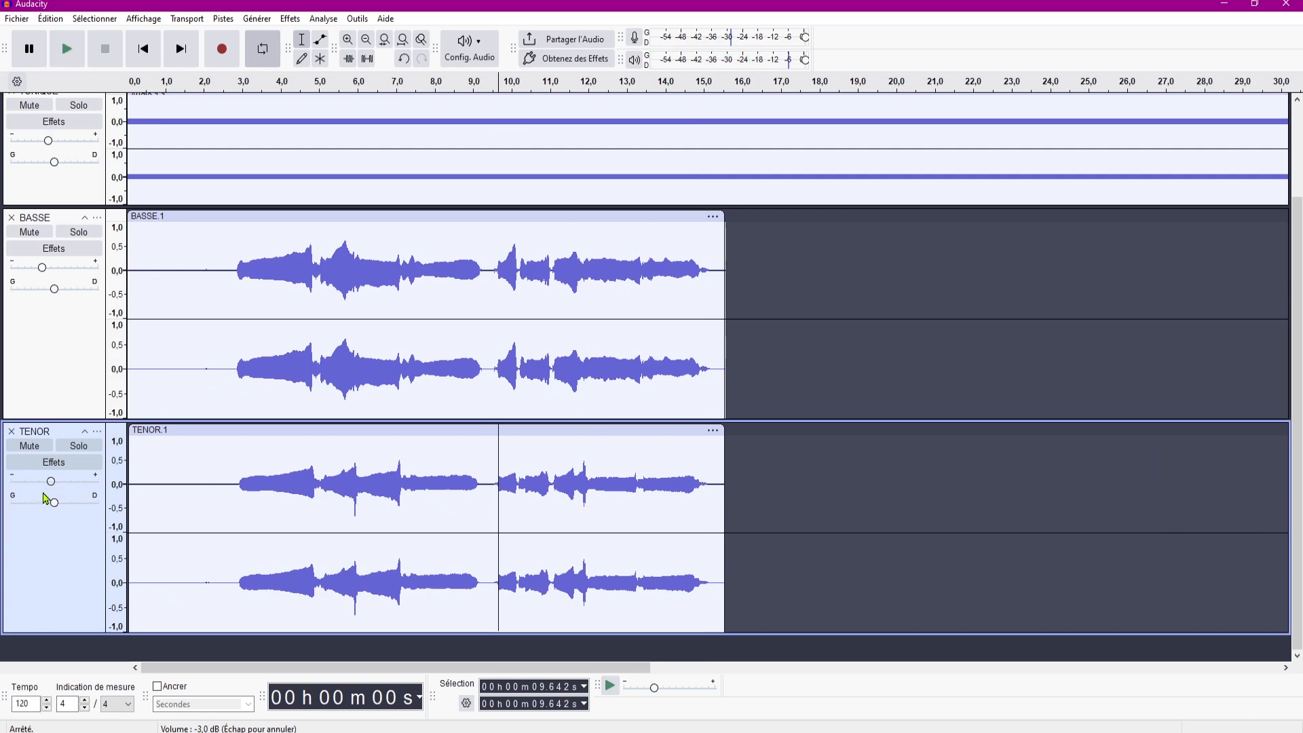
pyautogui.click(45, 501)
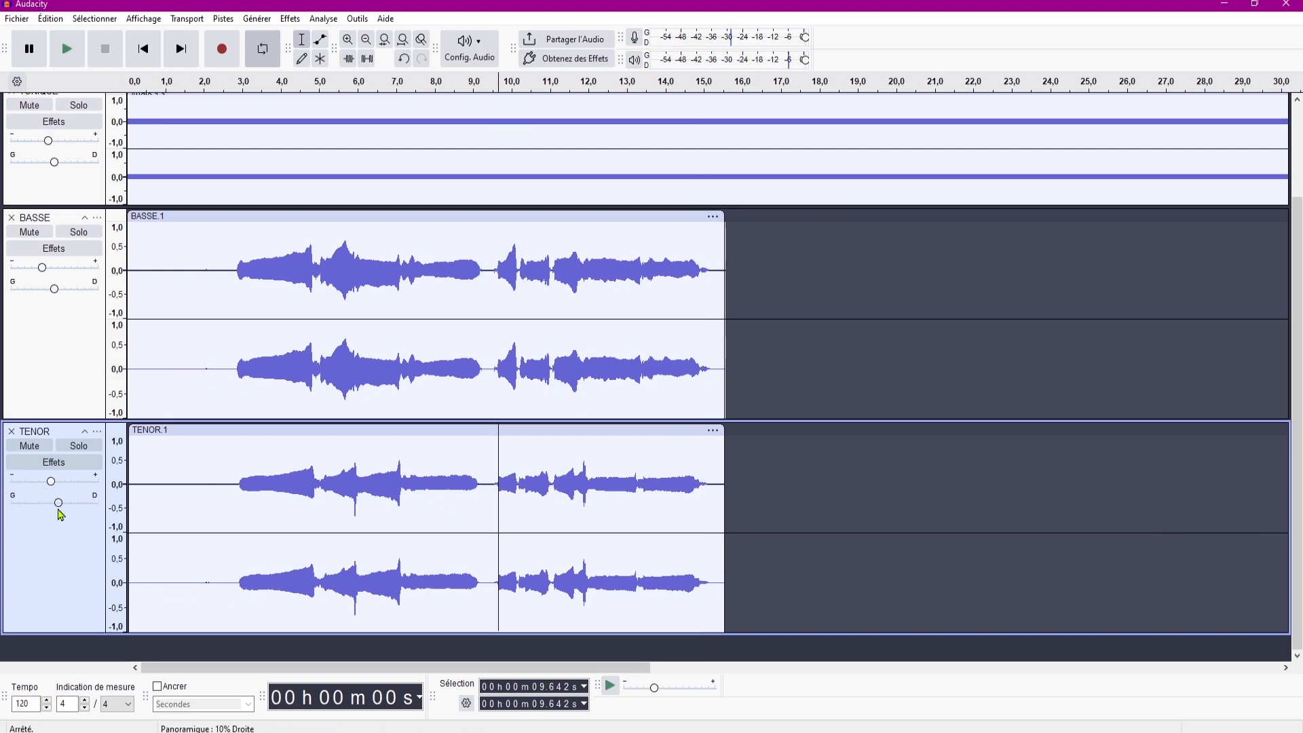
# Capture a noise profile for Noise Reduction from the silent opening of the TENOR clip, about 0.8 to 2.0 s
pyautogui.moveTo(156, 472); pyautogui.dragTo(206, 475)
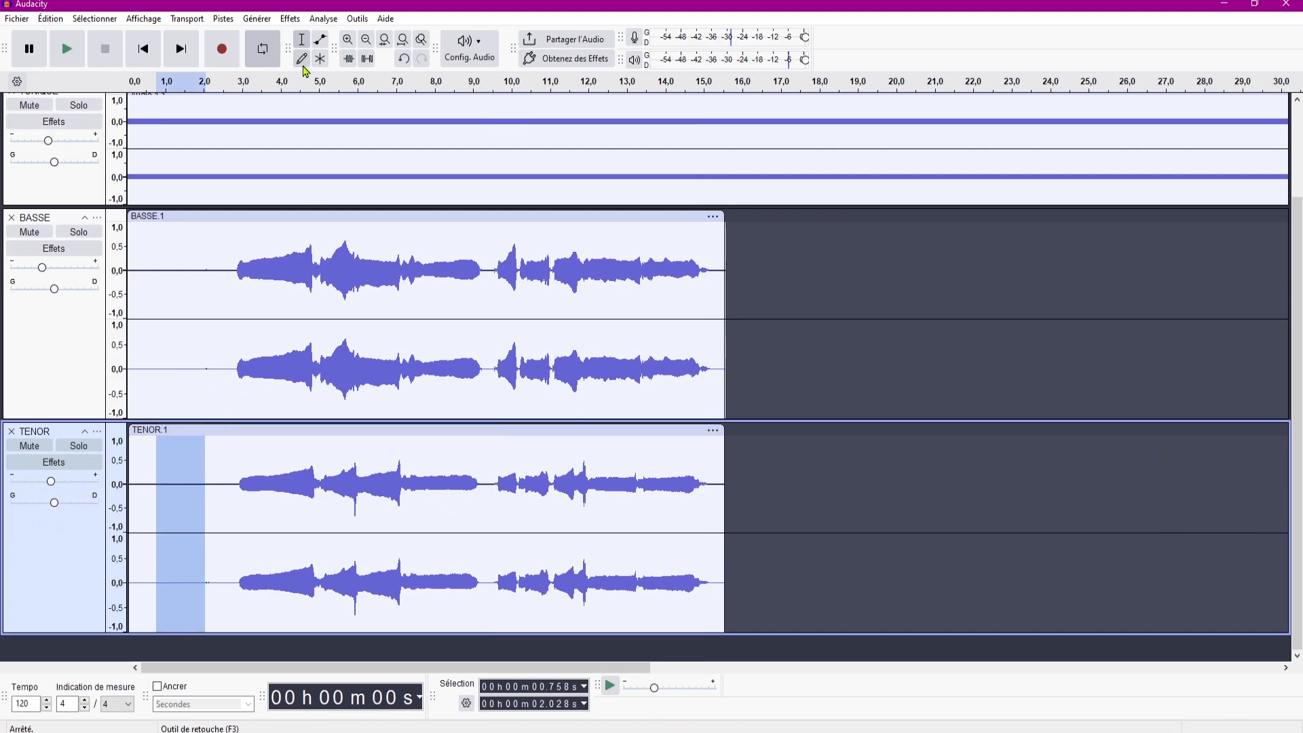
pyautogui.click(290, 19)
pyautogui.click(405, 410)
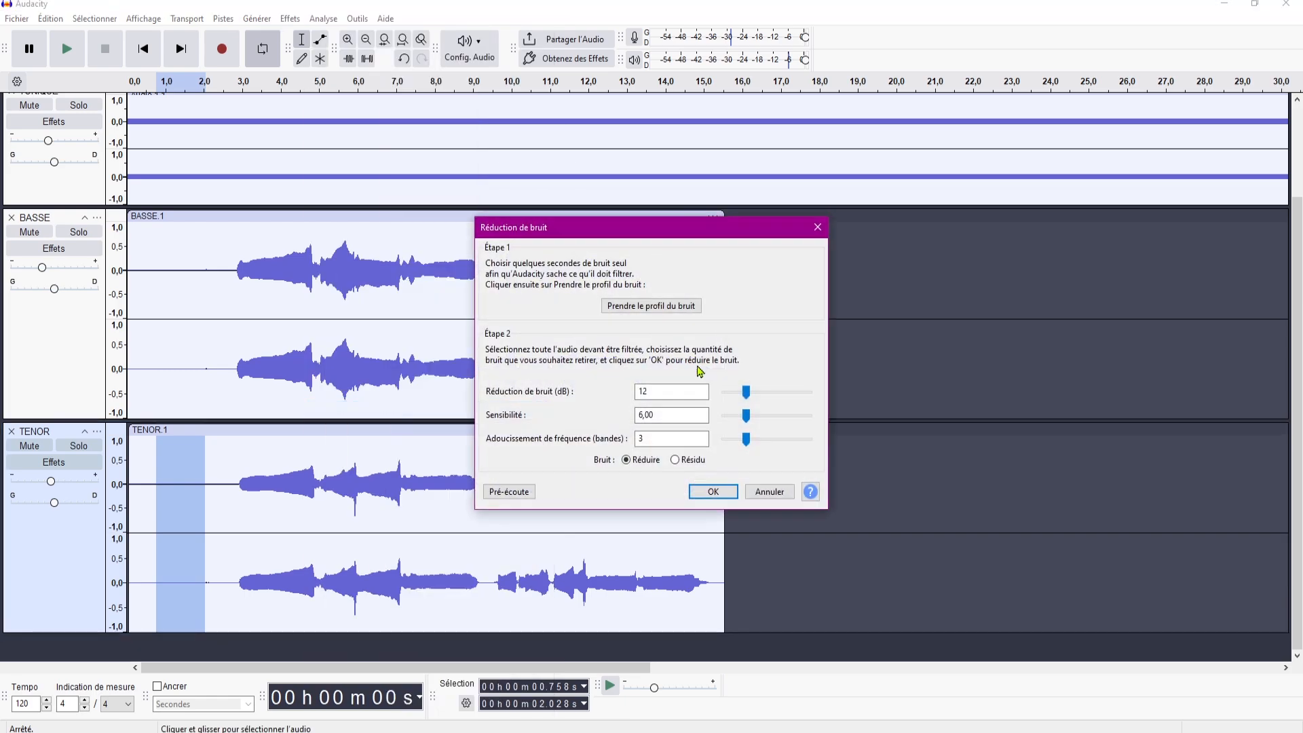
pyautogui.click(655, 308)
# Apply Noise Reduction to the whole TENOR clip with 12 dB reduction, sensitivity 6.00 and 3 frequency smoothing bands
pyautogui.click(53, 593)
pyautogui.click(290, 19)
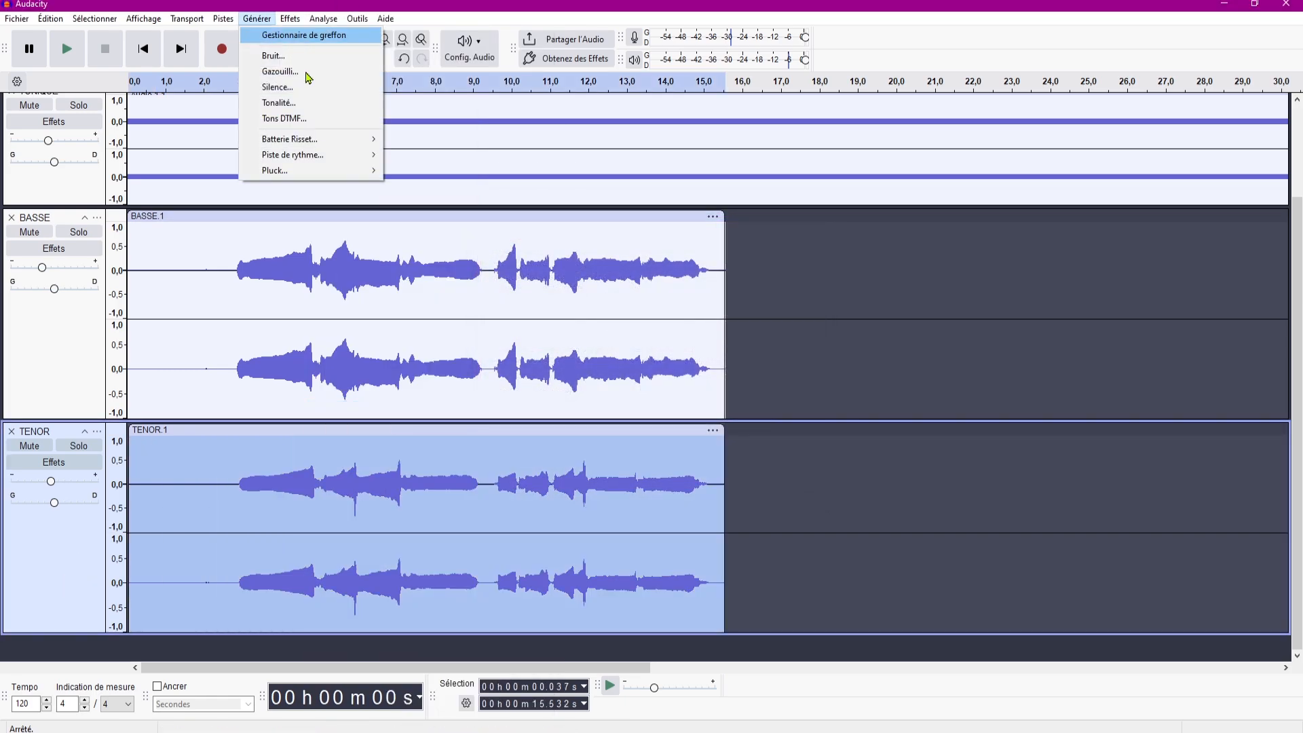
pyautogui.click(415, 410)
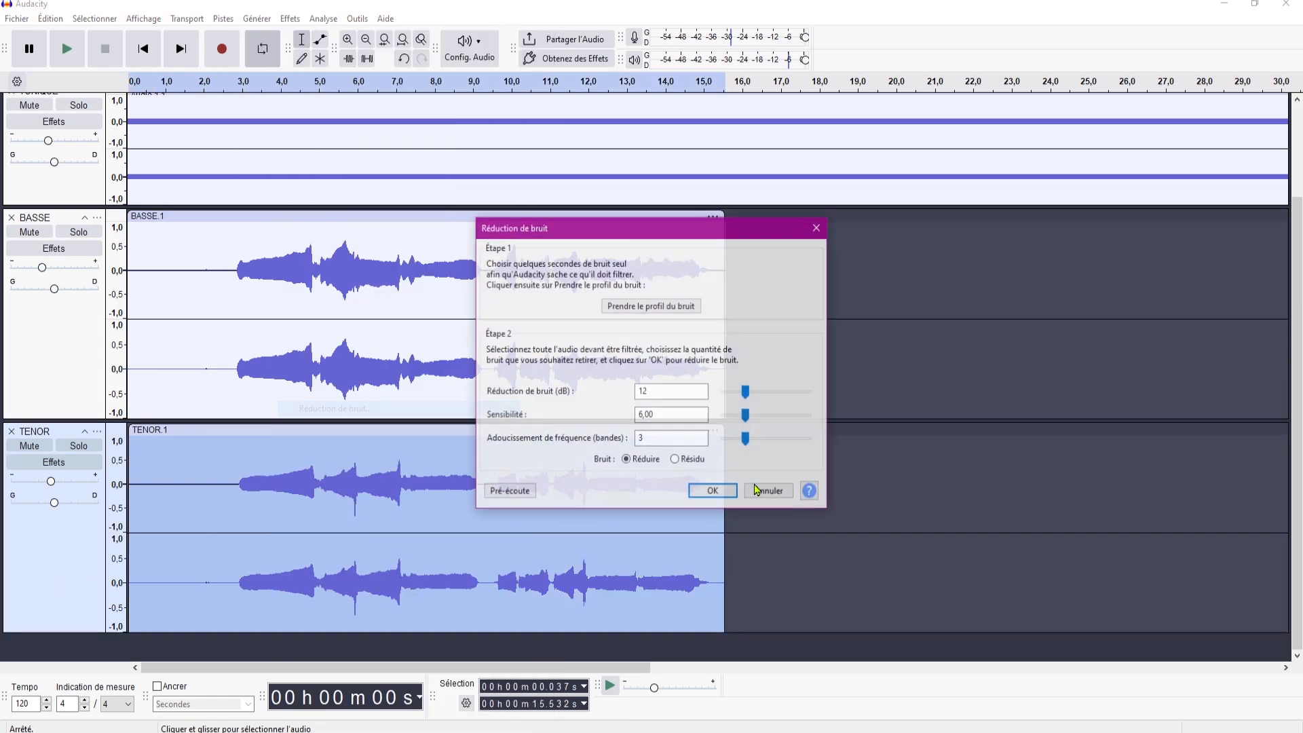
pyautogui.click(713, 488)
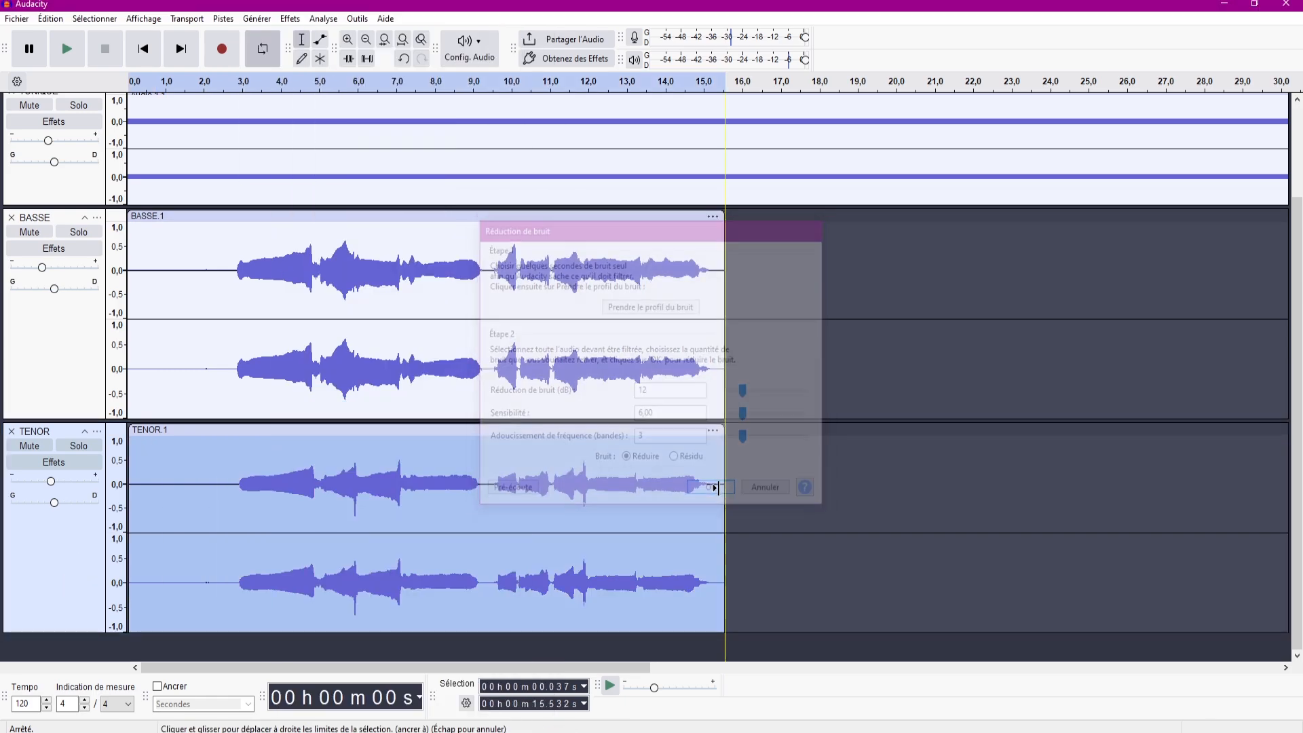
# Add a new stereo track below TENOR and name it ALTO
pyautogui.rightClick(88, 657)
pyautogui.click(224, 585)
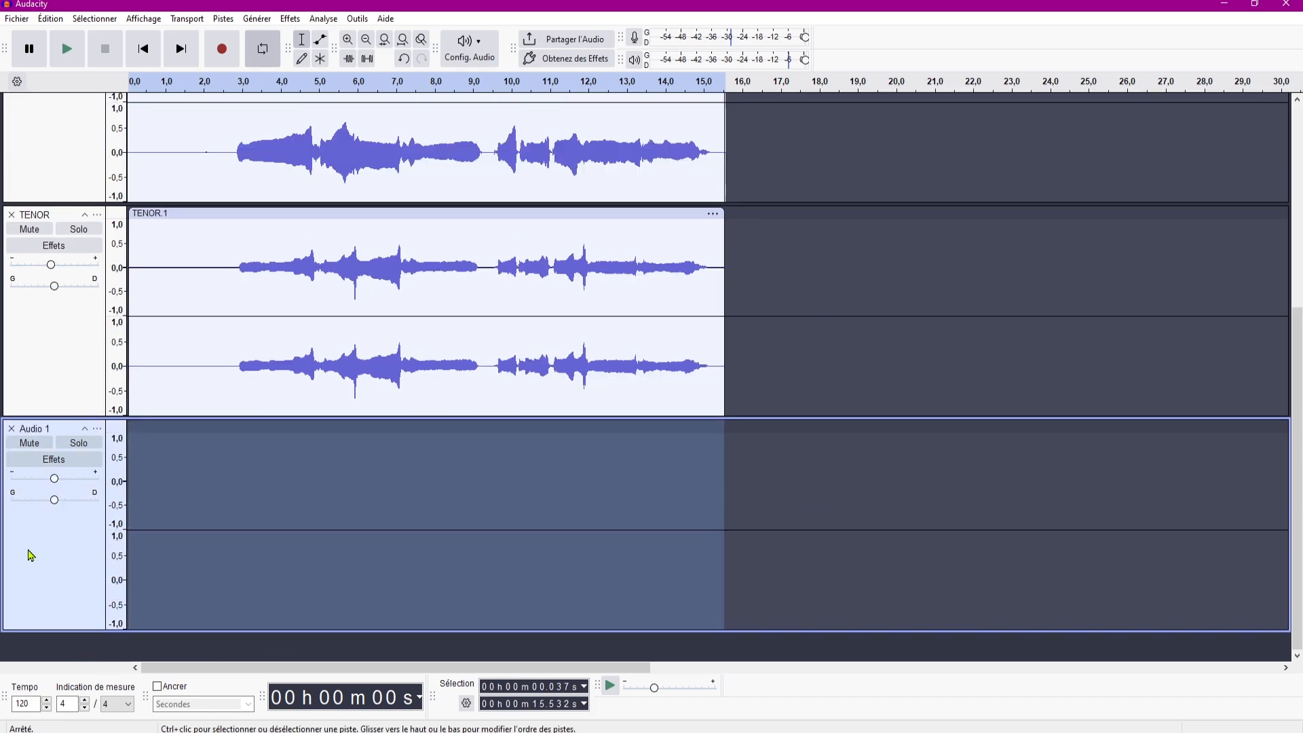
pyautogui.click(31, 555)
pyautogui.click(32, 429)
pyautogui.click(144, 442)
pyautogui.write('ALTO')
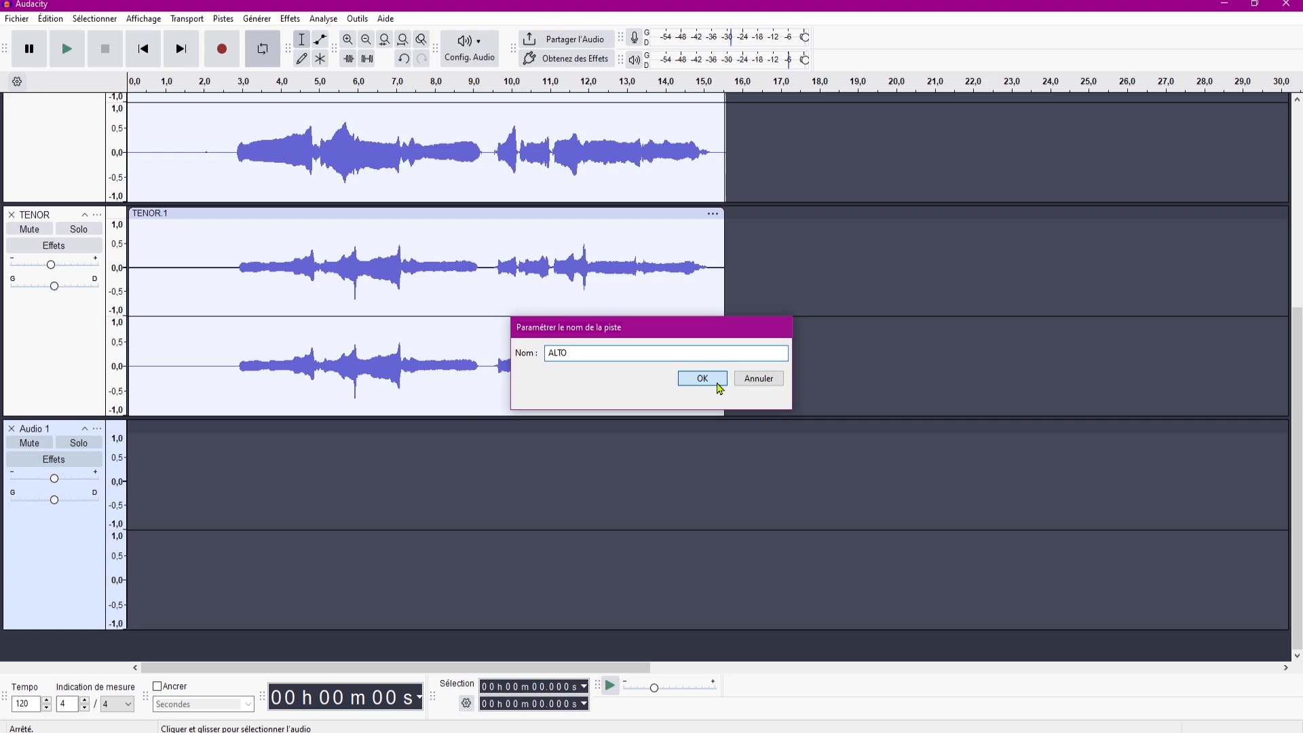
pyautogui.click(704, 379)
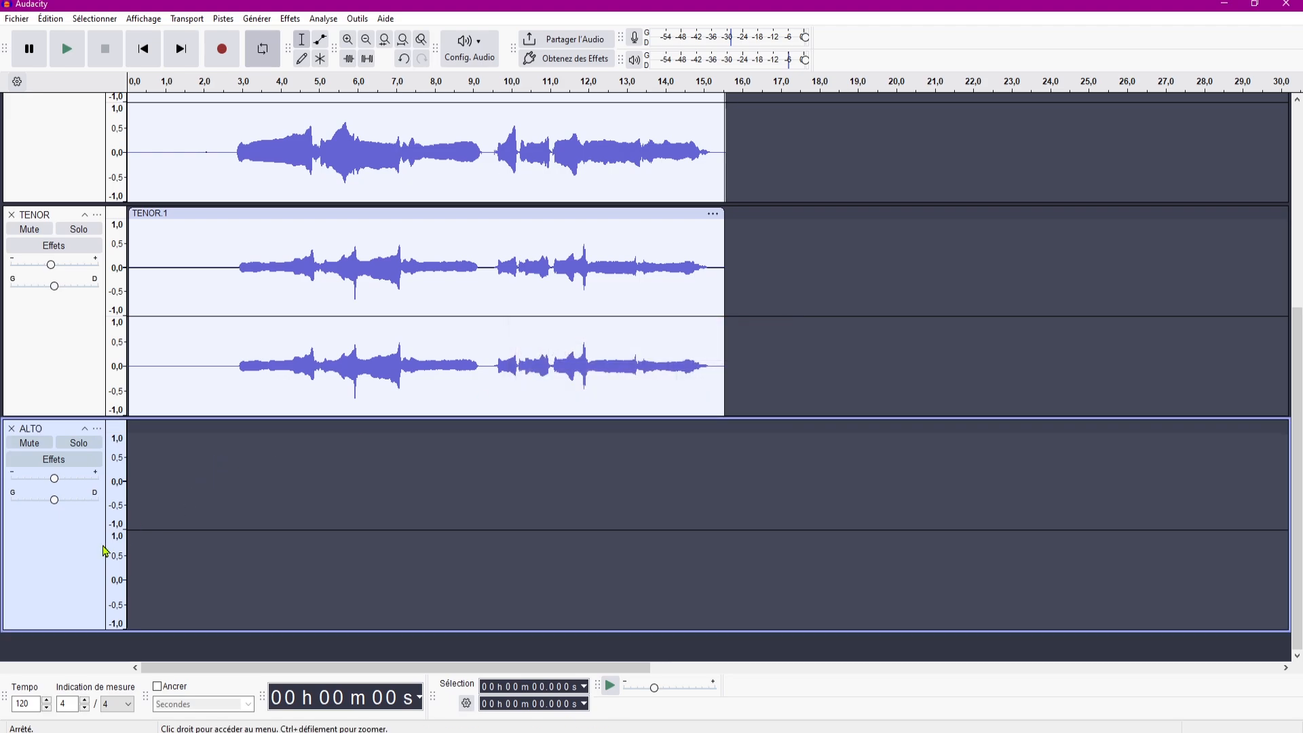
# Record the alto part on the ALTO track for about 15.6 s and boost the whole take with Amplify
pyautogui.click(224, 52)
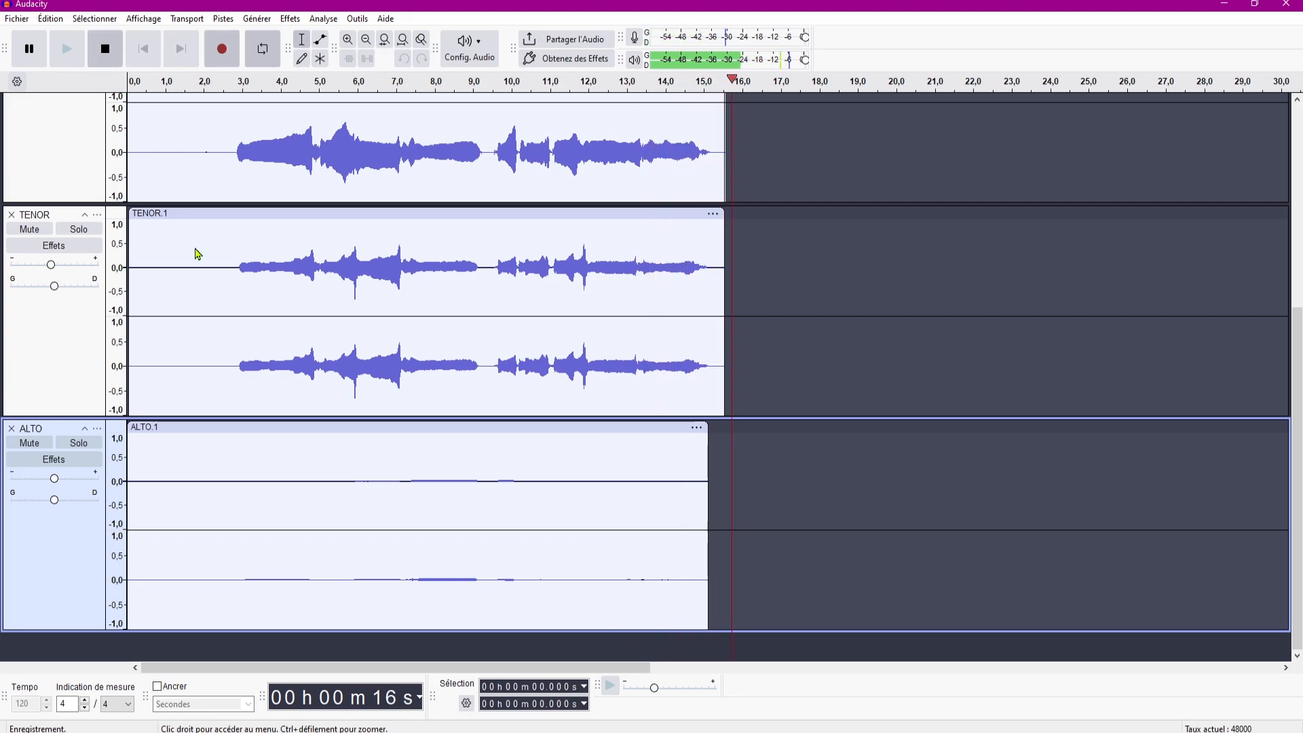
pyautogui.press('space')
pyautogui.click(351, 428)
pyautogui.click(290, 18)
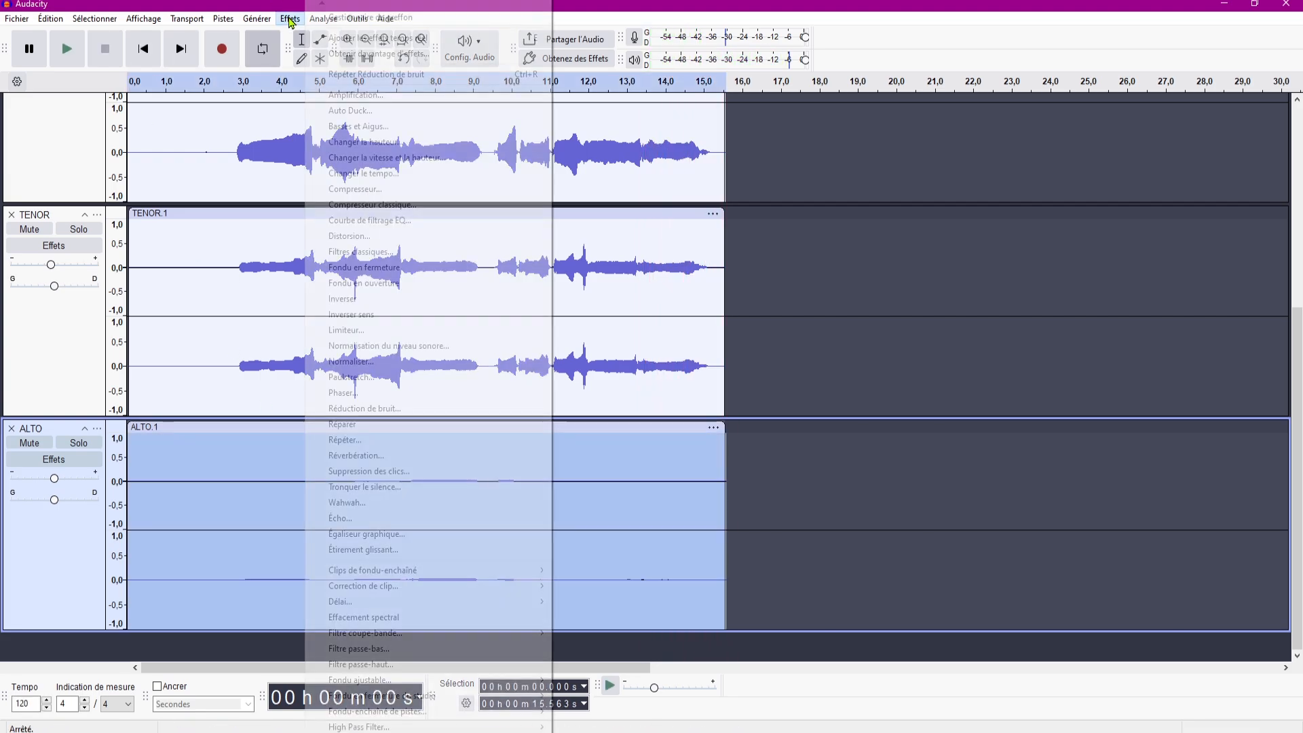
pyautogui.click(339, 107)
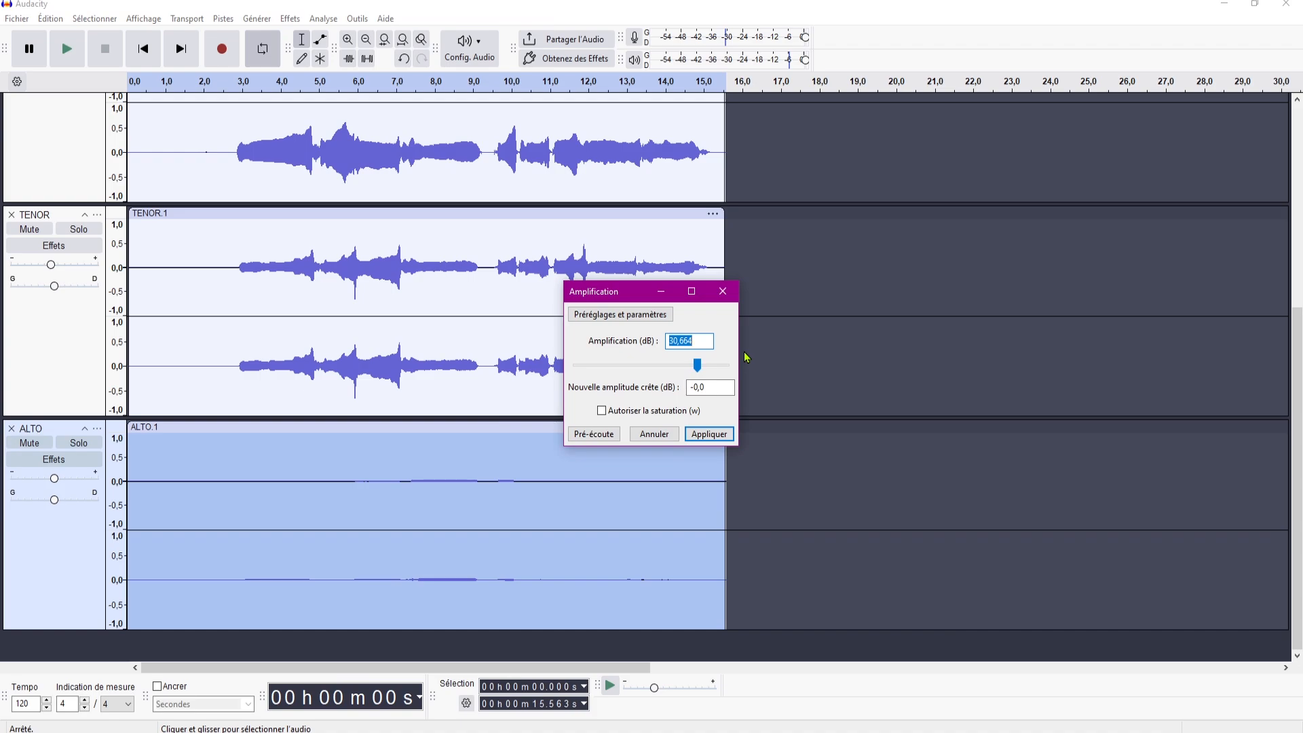
pyautogui.press('Return')
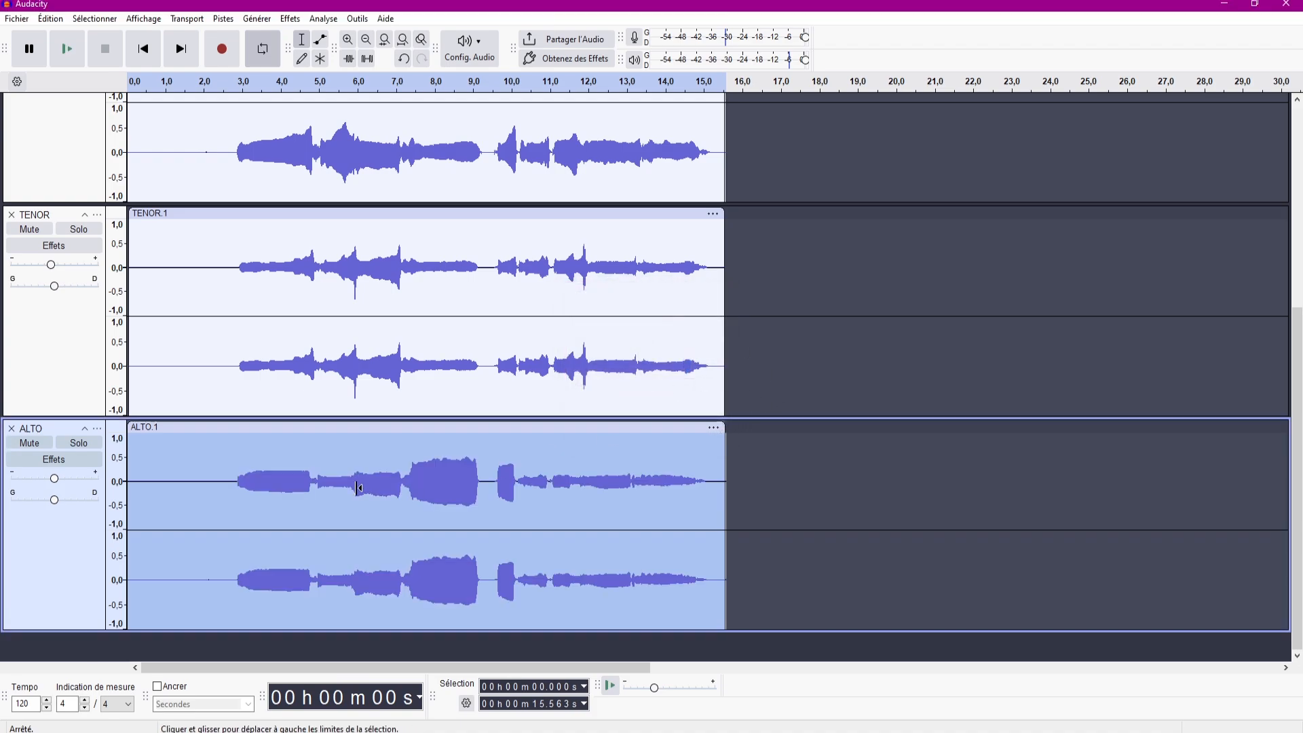
# Capture a noise profile for Noise Reduction from the silent opening of the ALTO clip, about 1.4 to 2.0 s
pyautogui.scroll(2, 313, 451)
pyautogui.scroll(-3, 809, 448)
pyautogui.scroll(1, 248, 467)
pyautogui.click(151, 477)
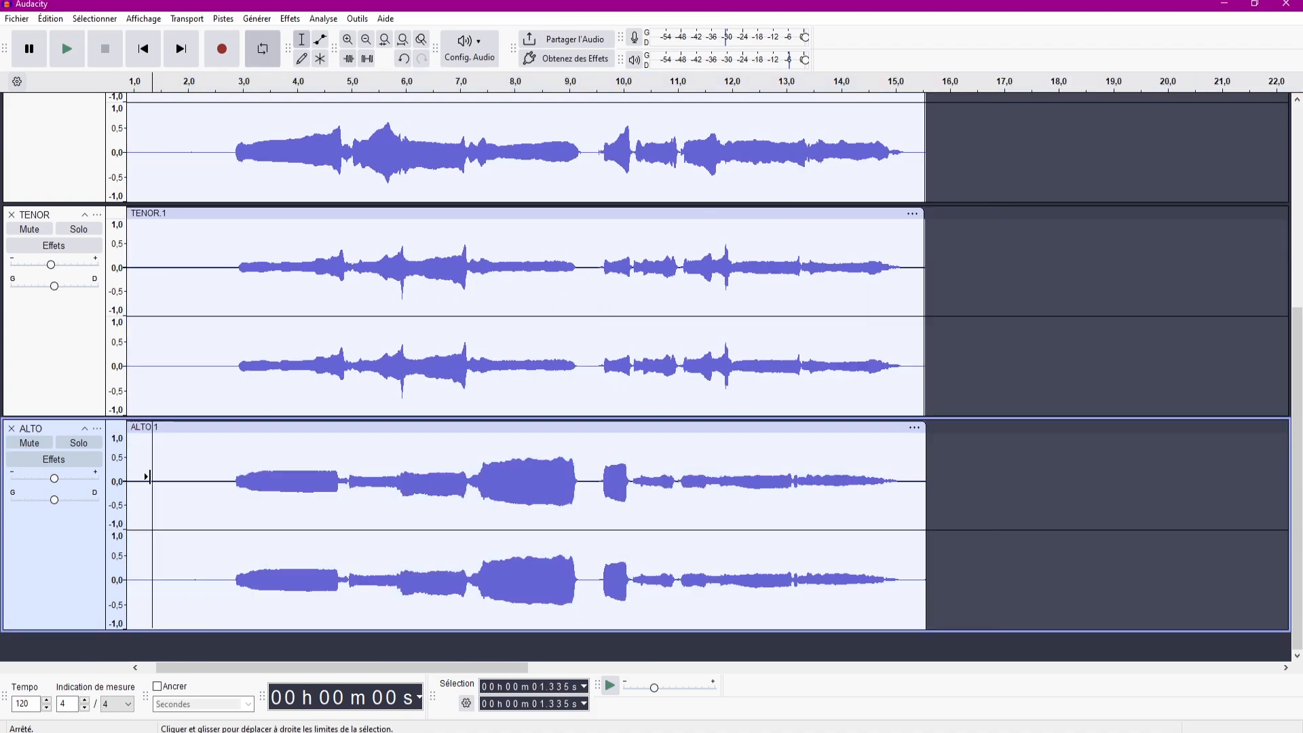
pyautogui.moveTo(157, 464); pyautogui.dragTo(185, 469)
pyautogui.click(290, 26)
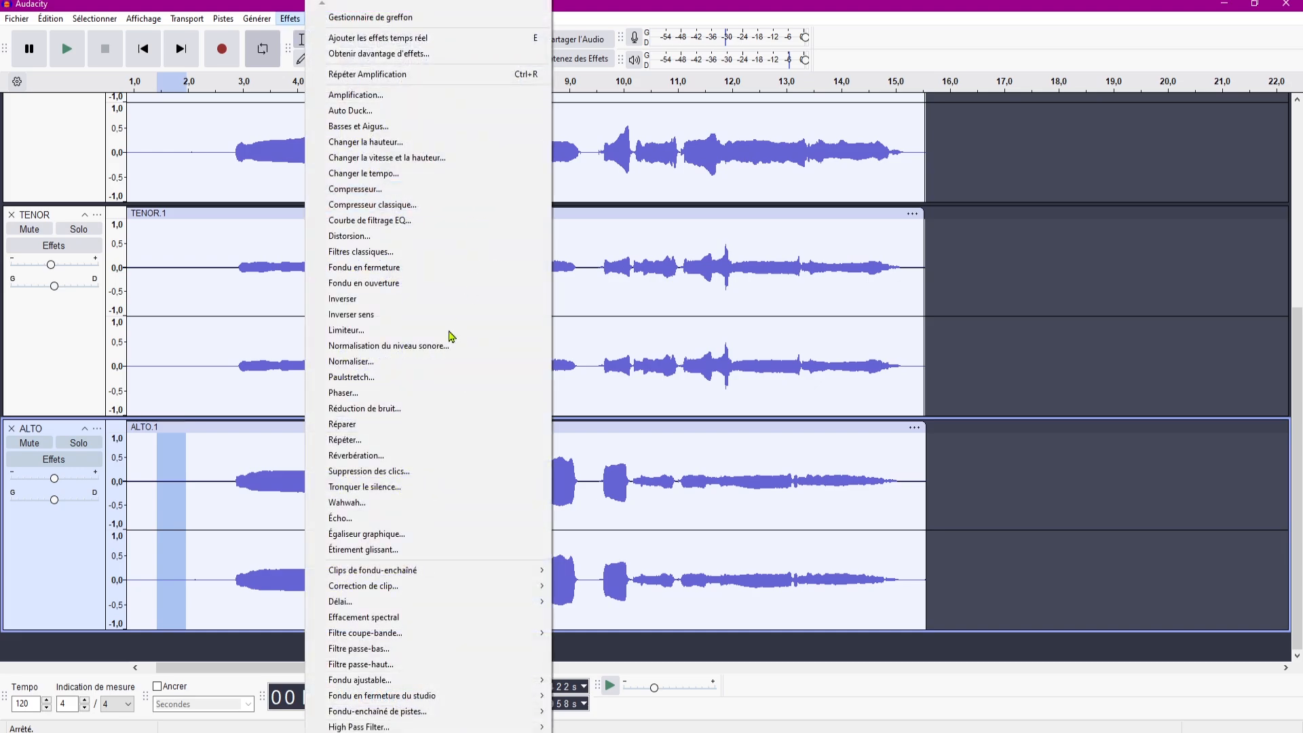
pyautogui.click(427, 410)
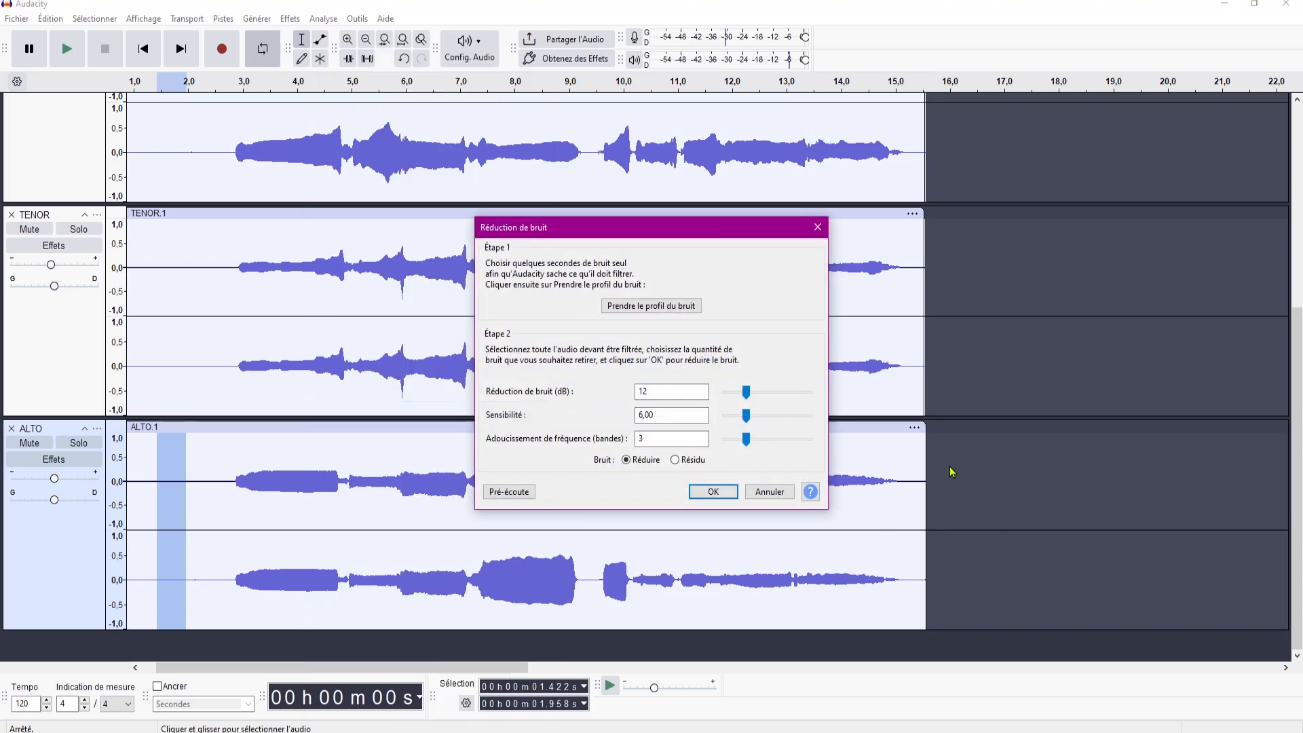
pyautogui.click(652, 306)
# Apply Noise Reduction to the whole ALTO clip with 12 dB reduction, sensitivity 6.00 and 3 frequency smoothing bands
pyautogui.click(42, 598)
pyautogui.click(290, 19)
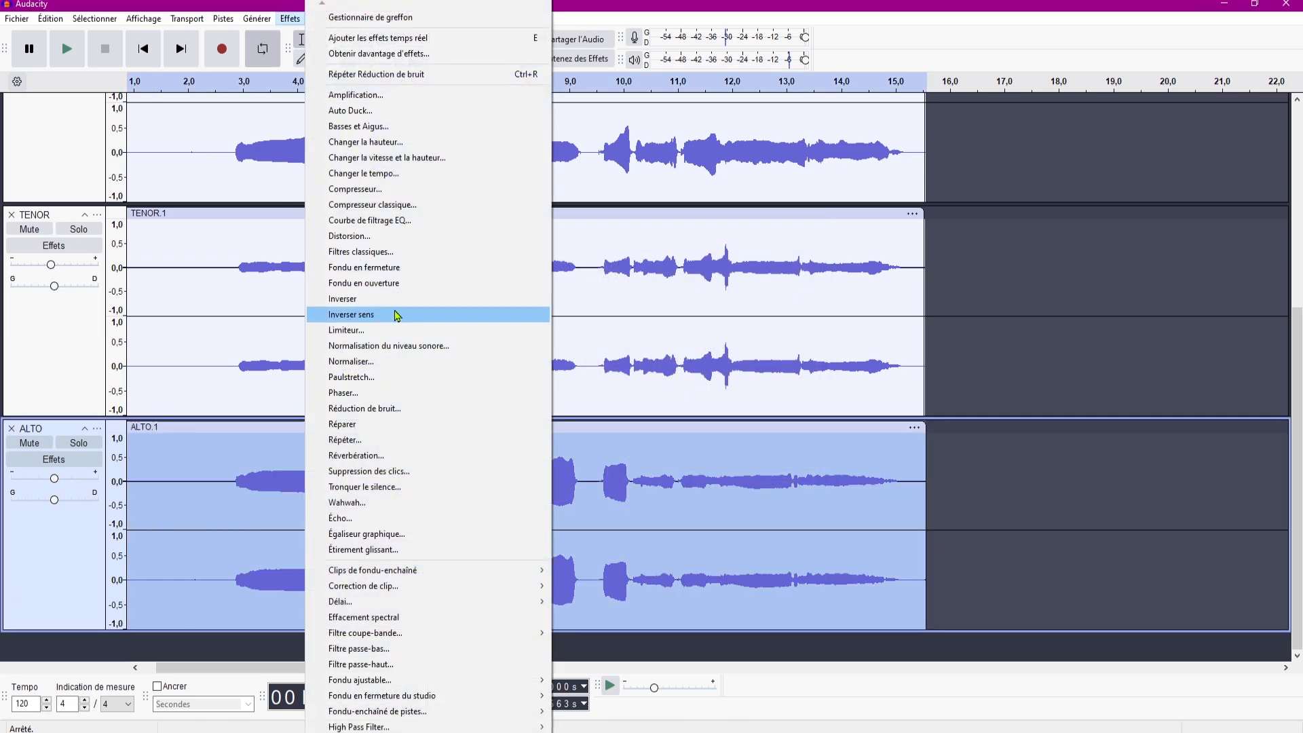
pyautogui.click(402, 409)
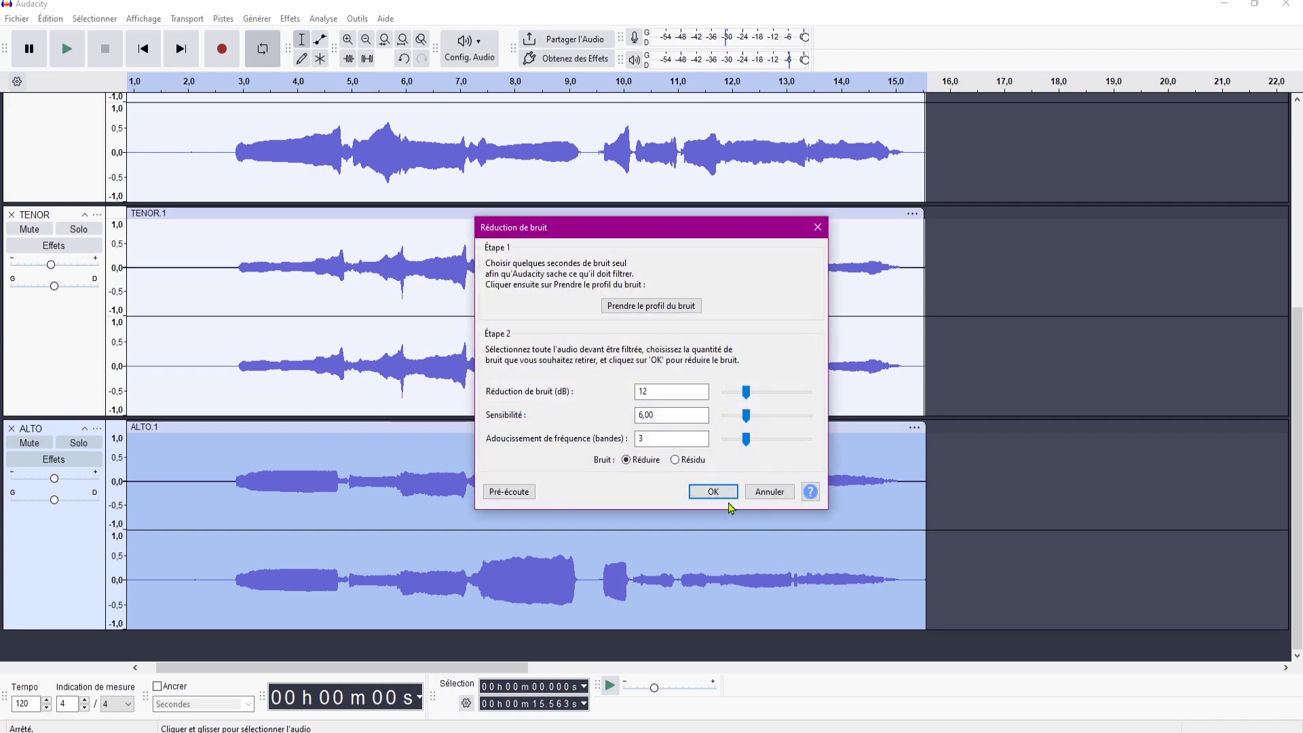
pyautogui.click(725, 496)
# Play all tracks from the start and check the desktop audio level in OBS, then minimise the OBS window
pyautogui.hotkey('alt', 'Tab')
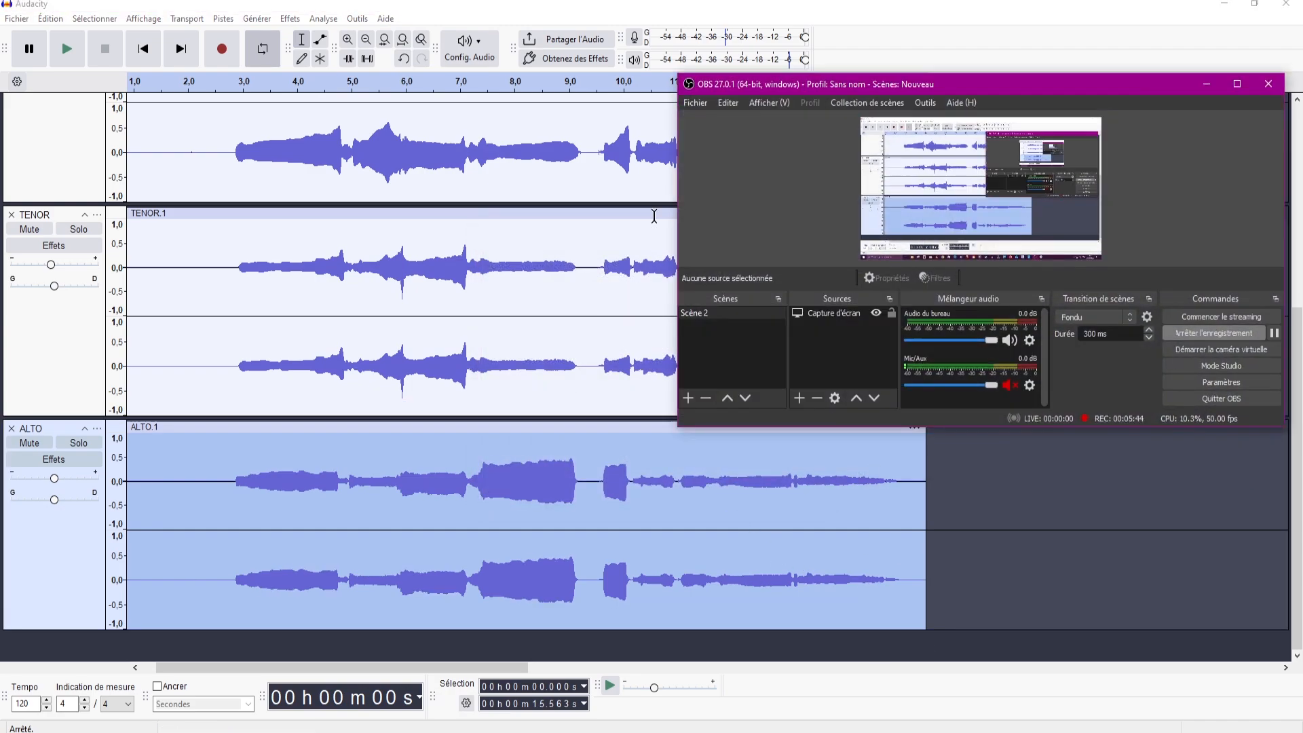
pyautogui.click(275, 8)
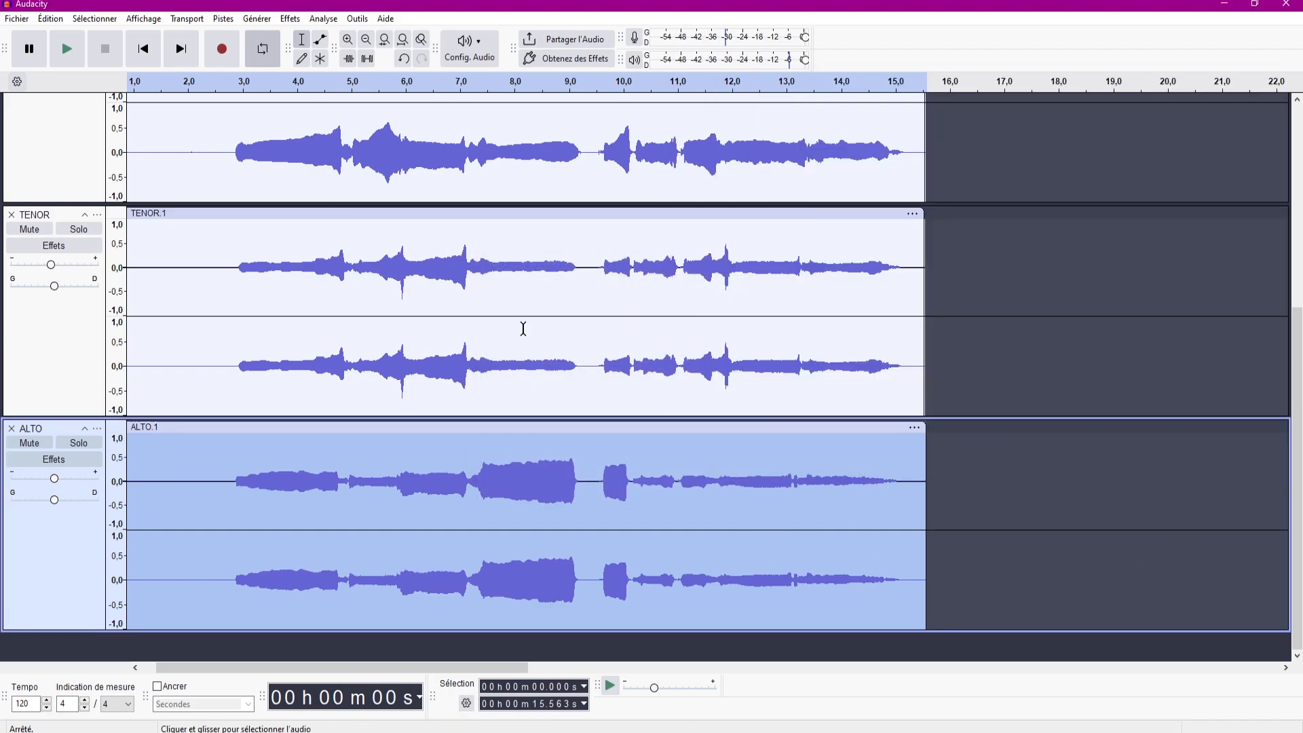
pyautogui.press('space')
pyautogui.hotkey('alt', 'Tab')
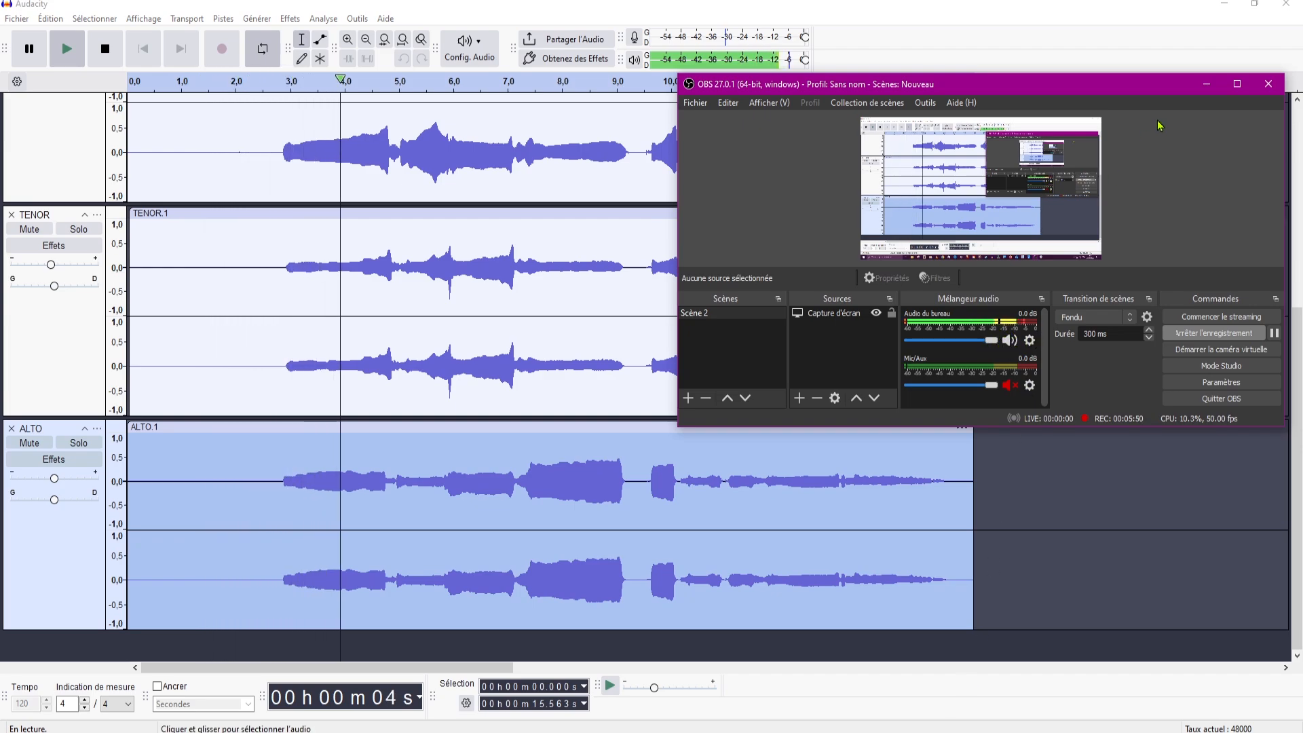
pyautogui.click(1207, 84)
pyautogui.press('space')
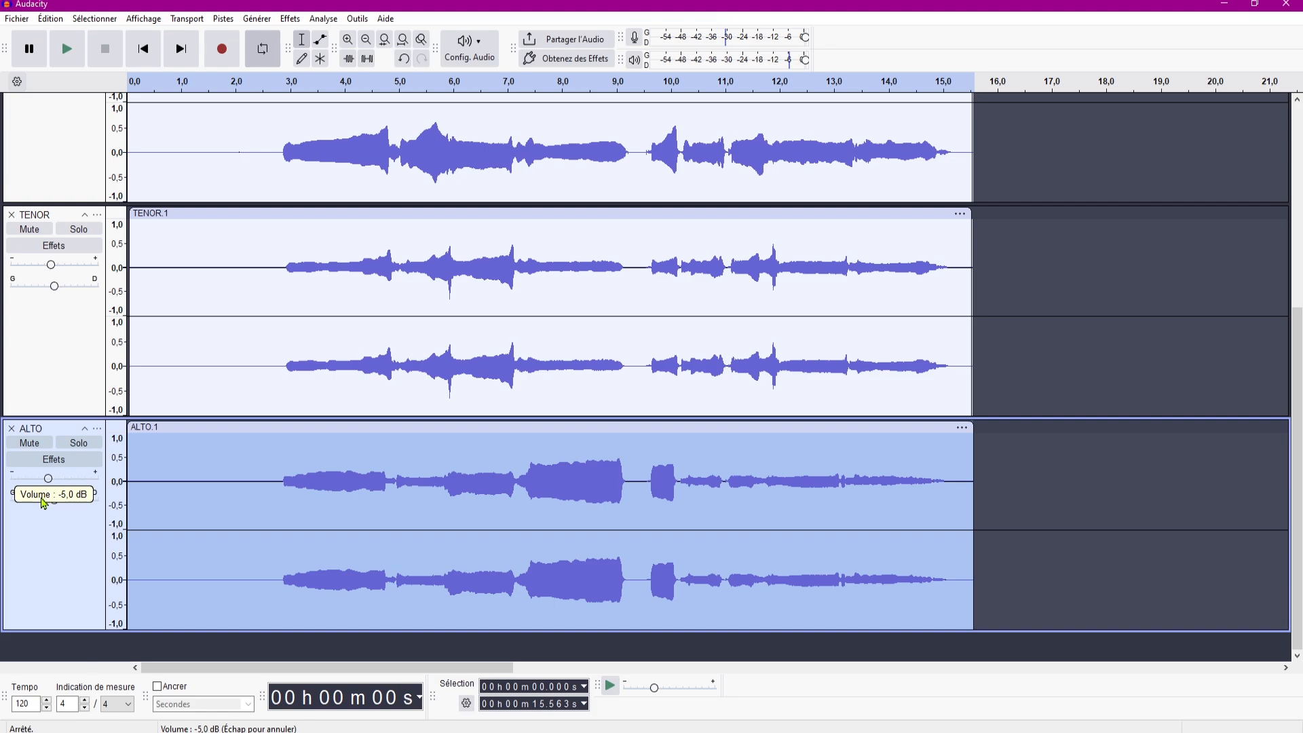
# Balance the three voices by setting the ALTO, TENOR and BASSE track volumes to -7 dB each
pyautogui.scroll(3, 44, 511)
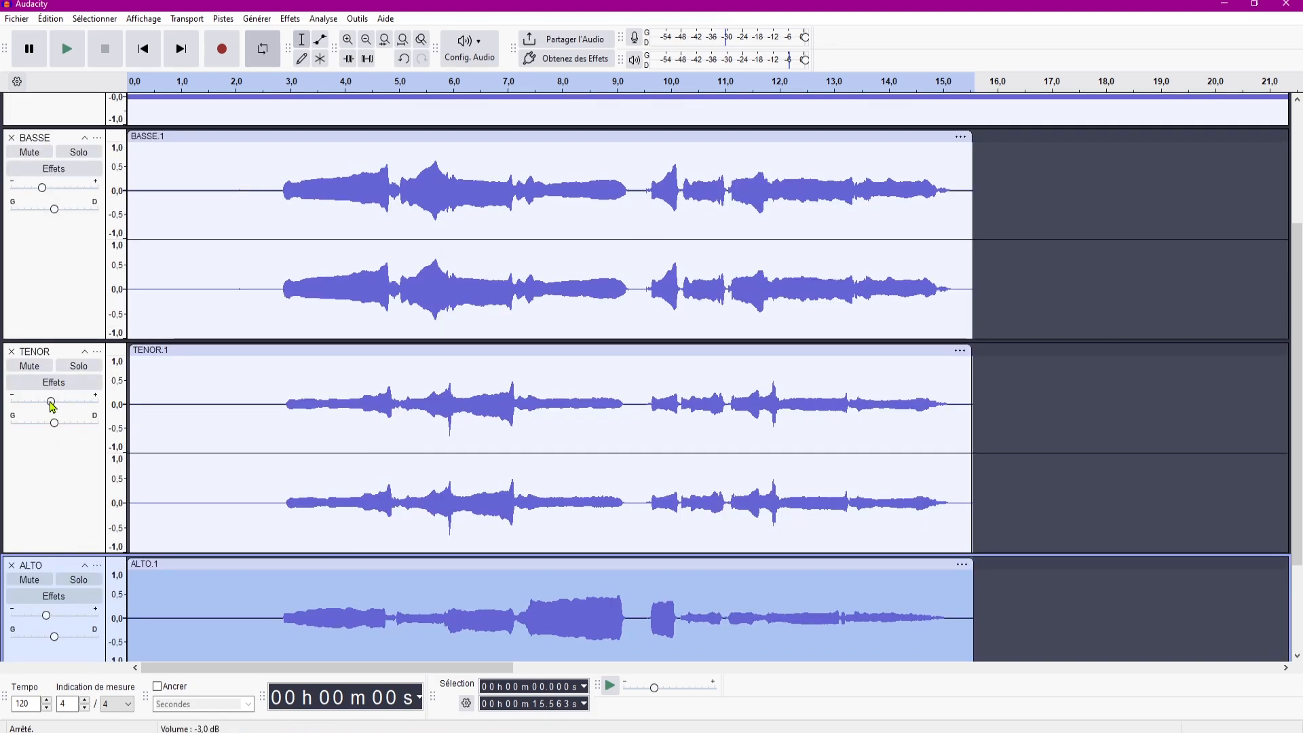
pyautogui.moveTo(43, 420); pyautogui.dragTo(41, 412)
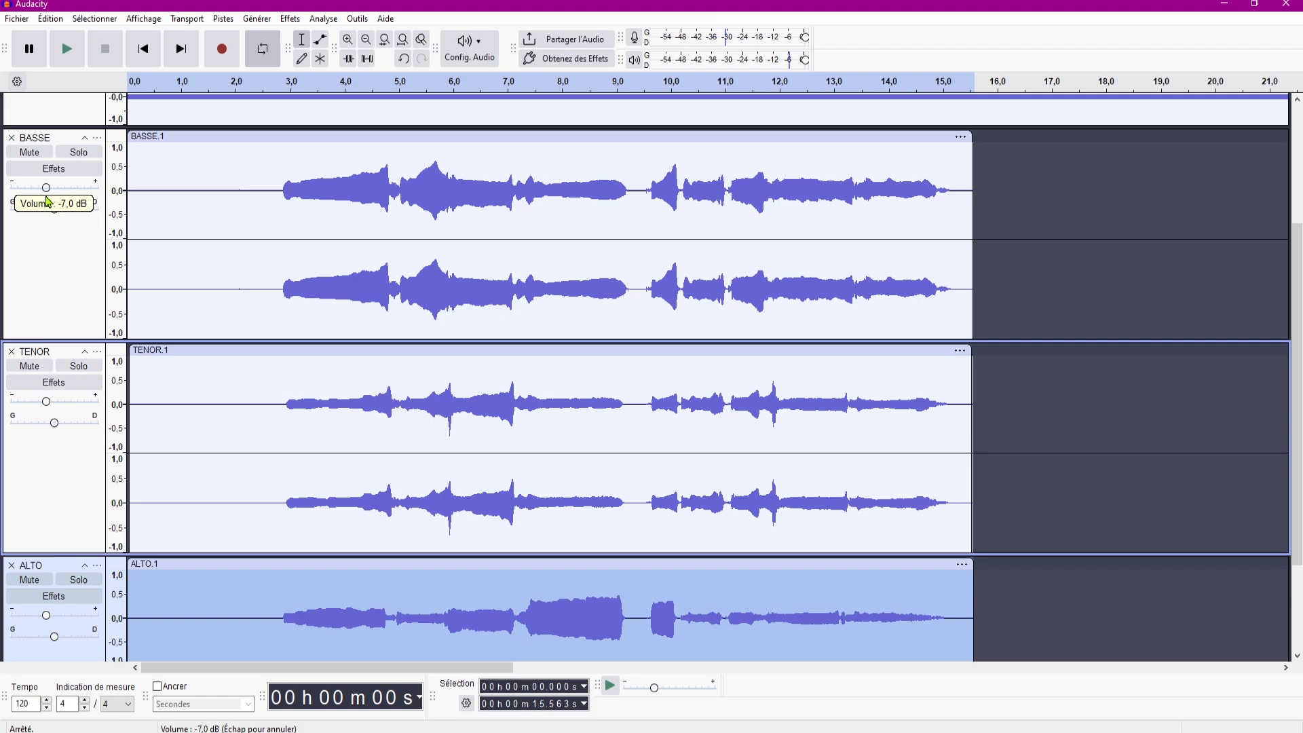
pyautogui.moveTo(47, 202); pyautogui.dragTo(47, 204)
pyautogui.scroll(-3, 58, 279)
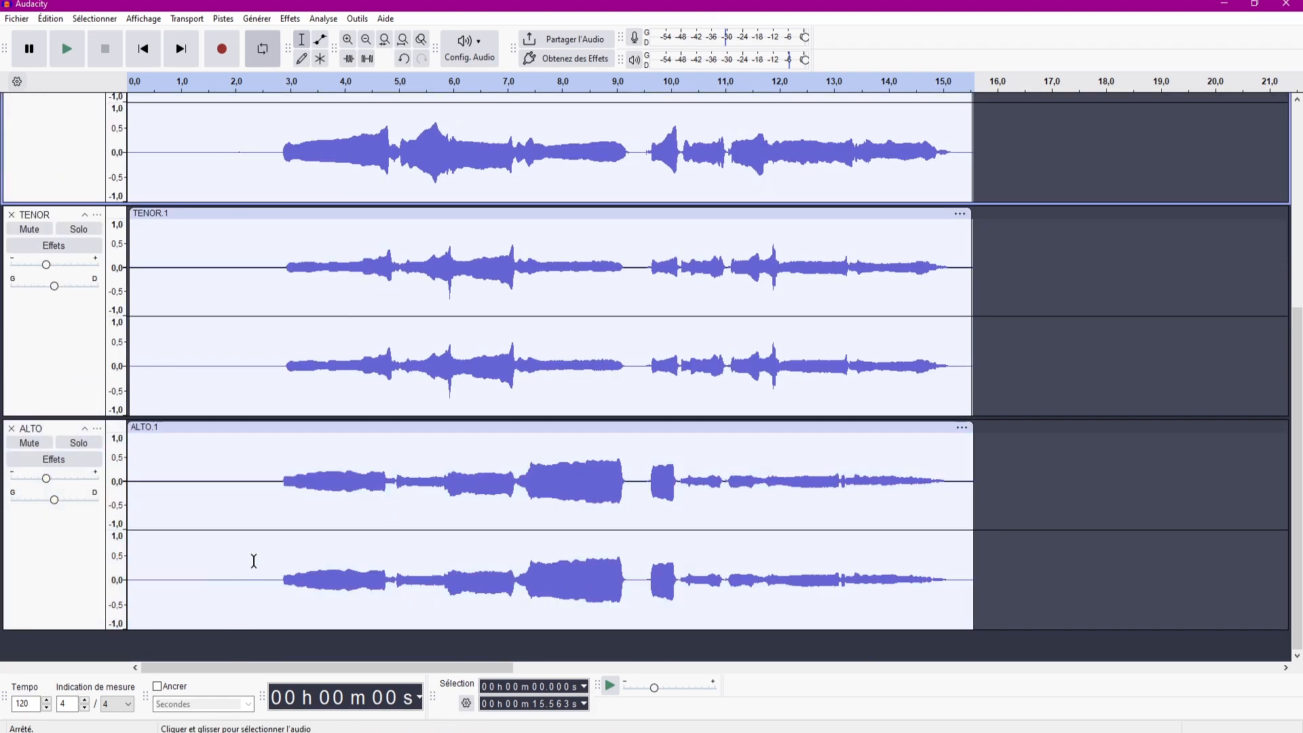
# Listen to the BASSE, TENOR and ALTO parts together from about 2.9 s with the TEMPO and TONIQUE tracks muted
pyautogui.click(284, 468)
pyautogui.press('space')
pyautogui.scroll(-2, 436, 446)
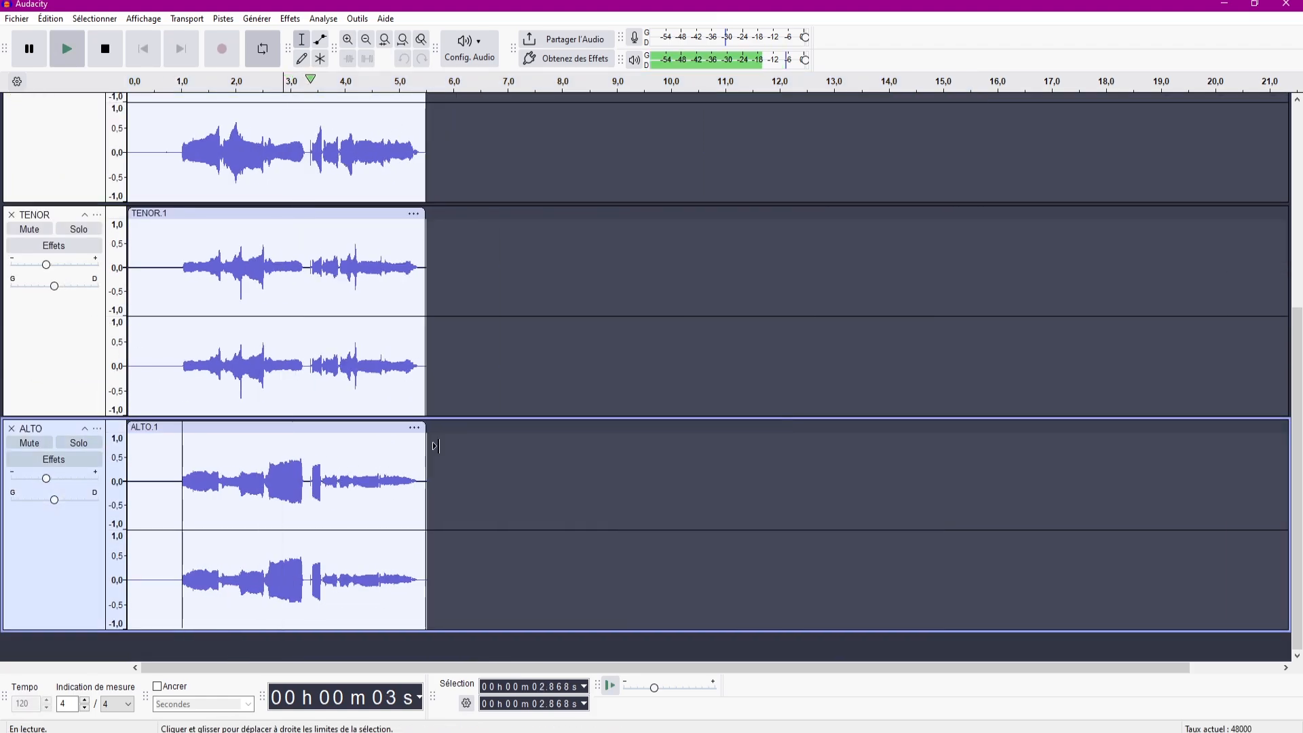
pyautogui.scroll(3, 129, 344)
pyautogui.scroll(4, 129, 345)
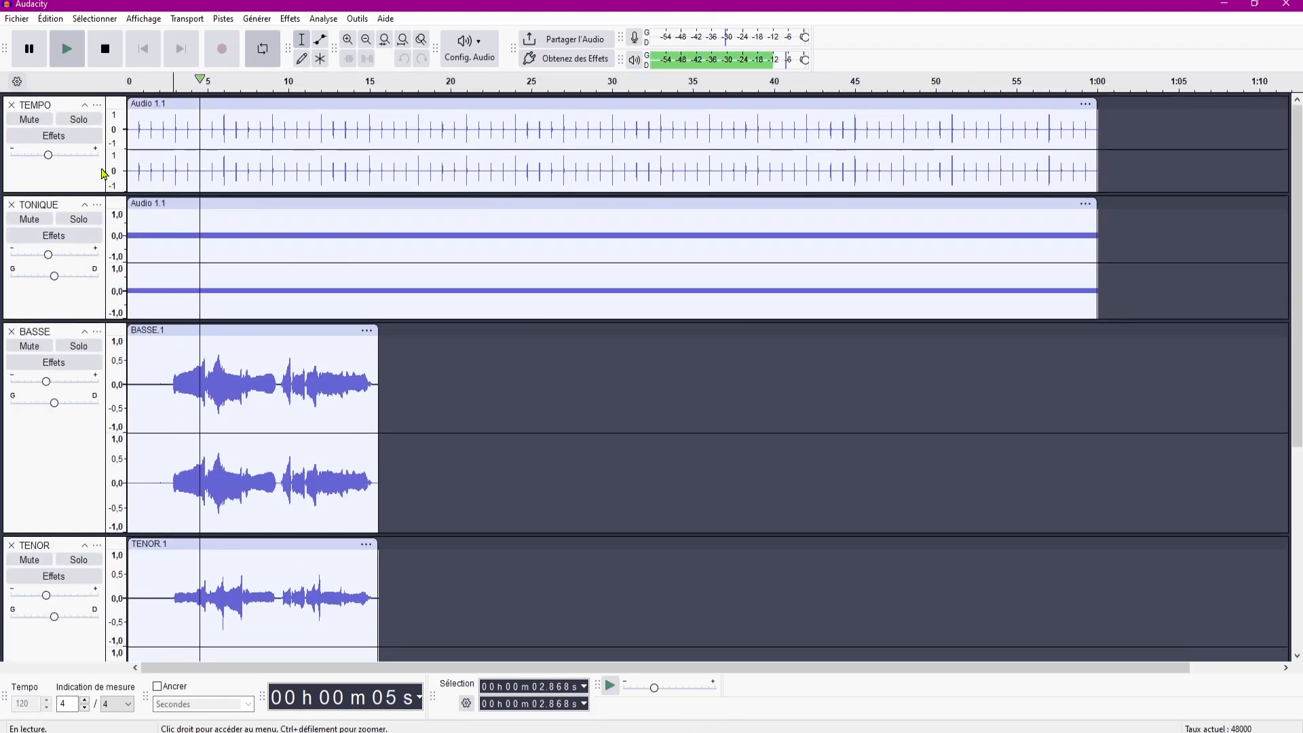
pyautogui.click(44, 125)
pyautogui.click(43, 217)
pyautogui.scroll(-7, 238, 410)
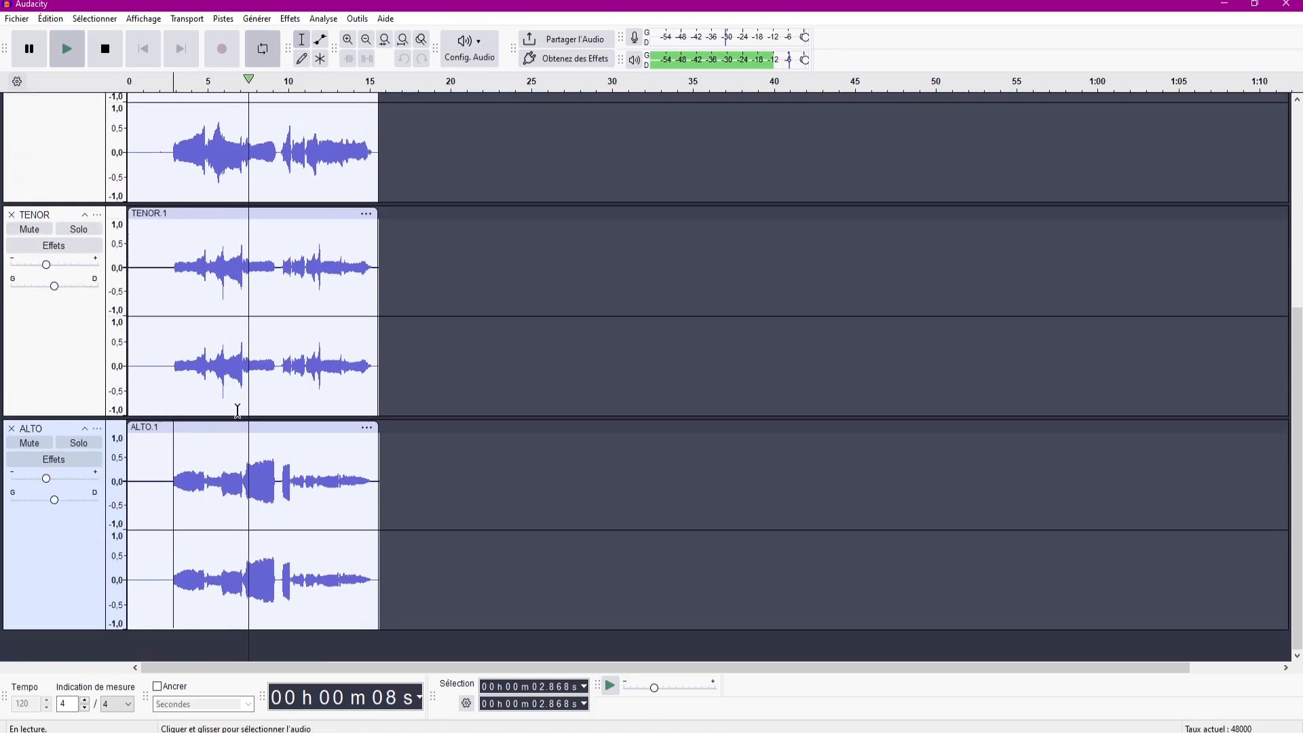
pyautogui.scroll(3, 224, 489)
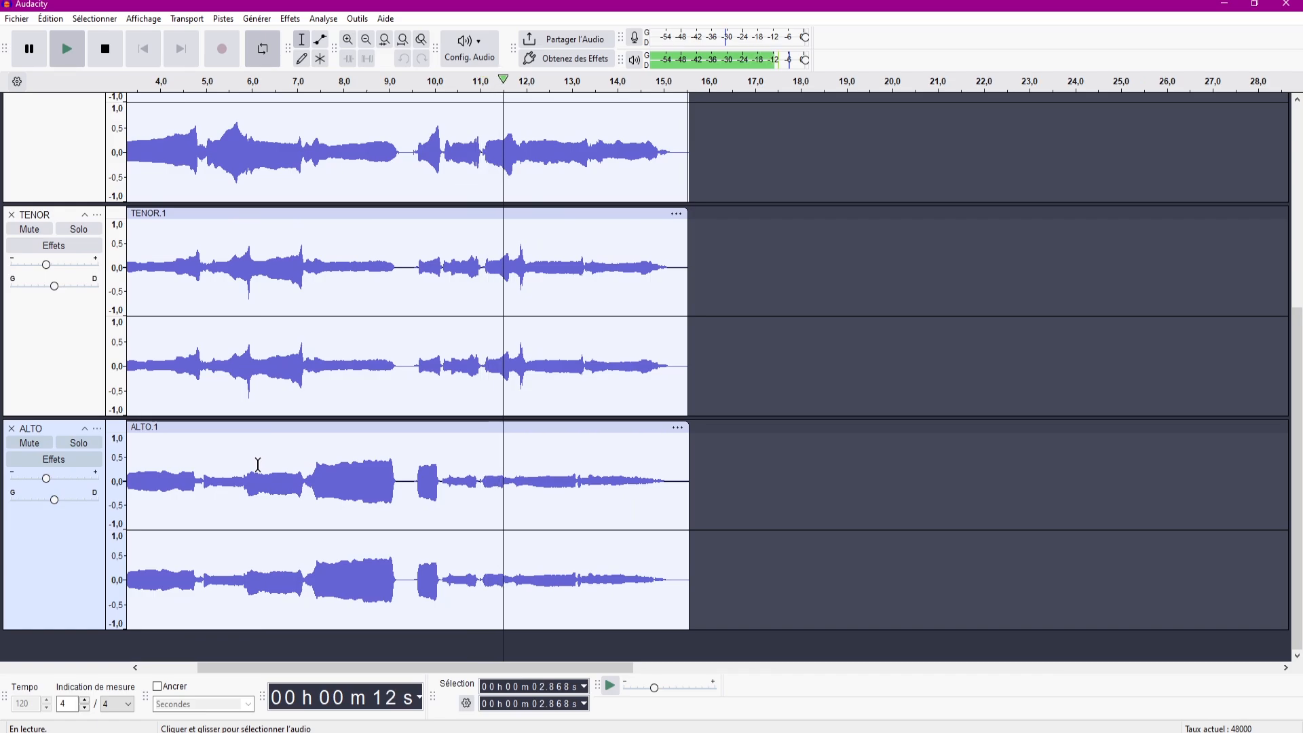
pyautogui.scroll(5, 289, 338)
pyautogui.scroll(1, 278, 322)
pyautogui.scroll(-5, 271, 312)
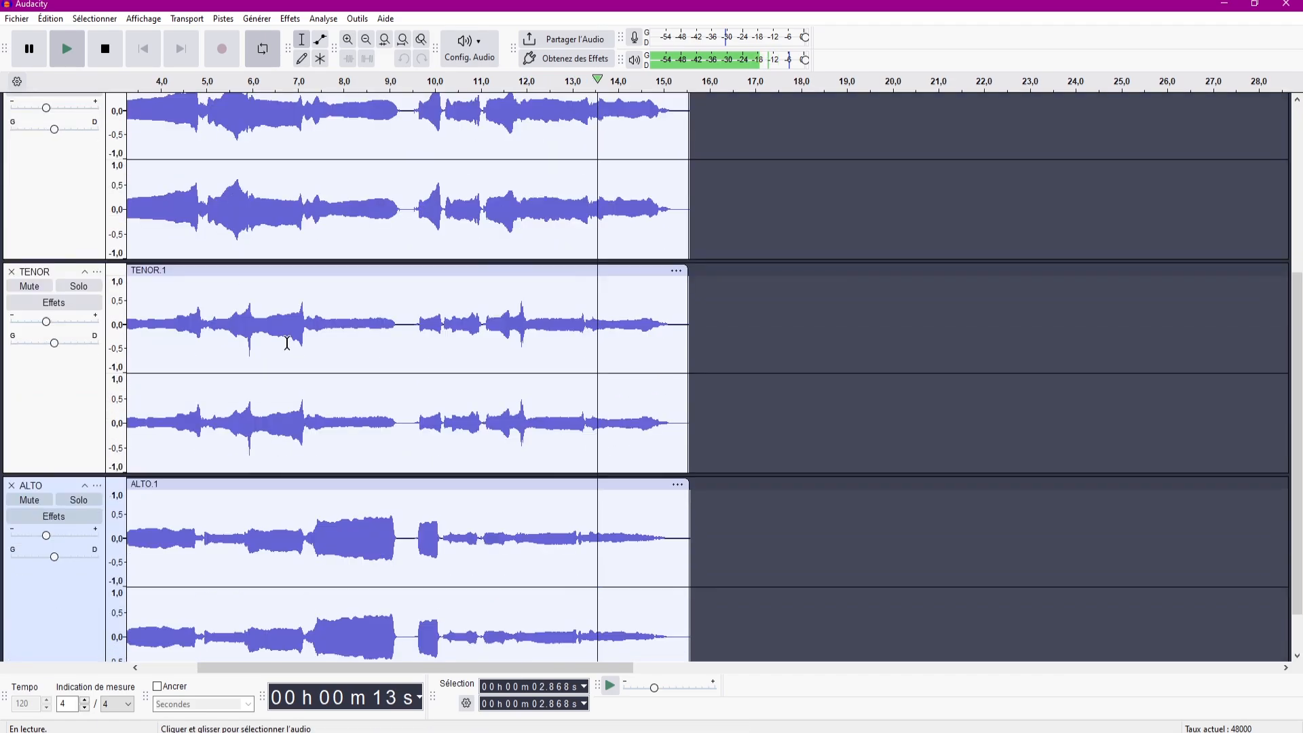
pyautogui.scroll(5, 244, 279)
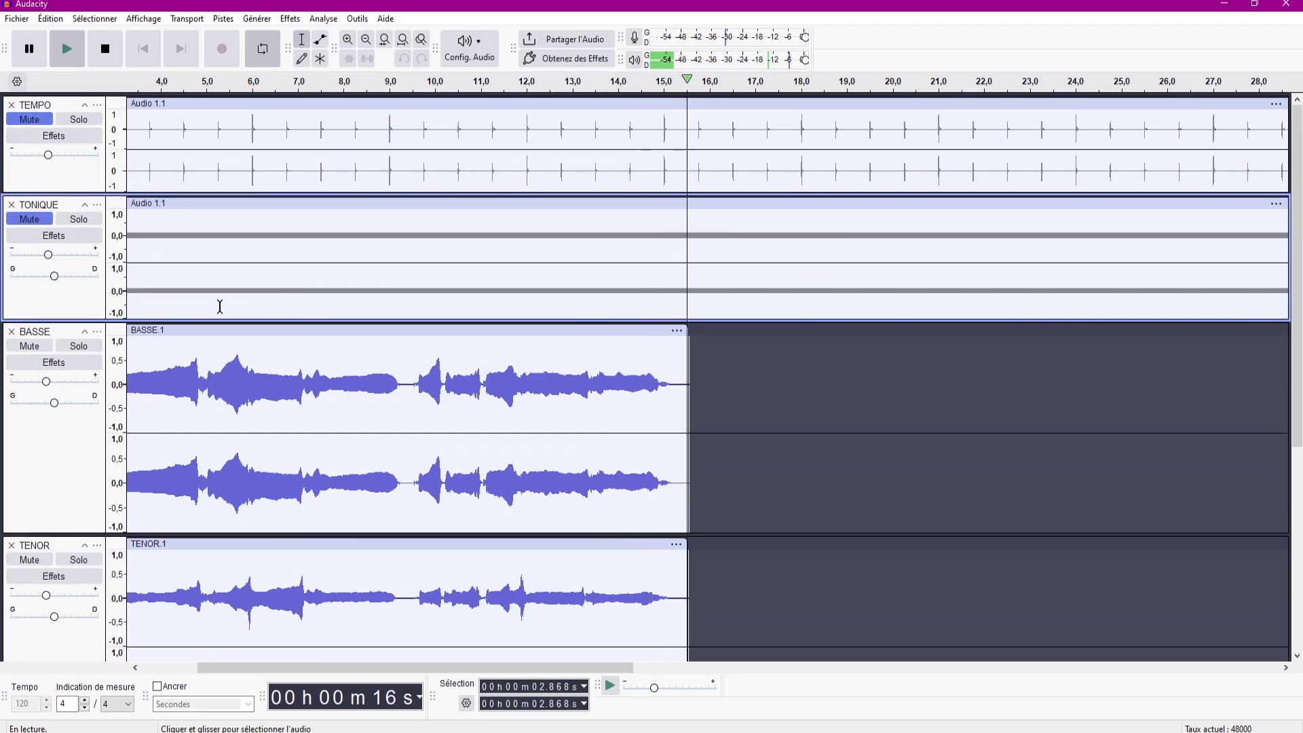
pyautogui.scroll(-5, 472, 446)
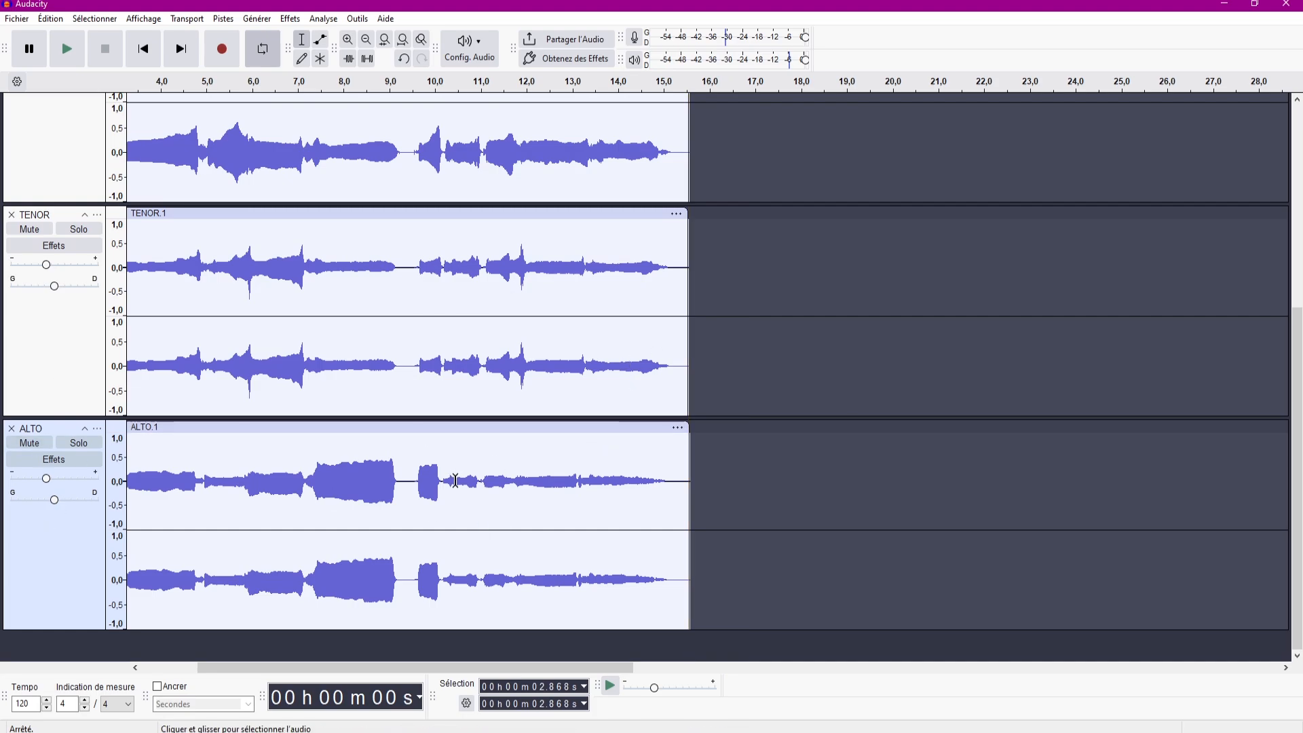
# Unmute the TONIQUE and TEMPO reference tracks
pyautogui.scroll(5, 352, 442)
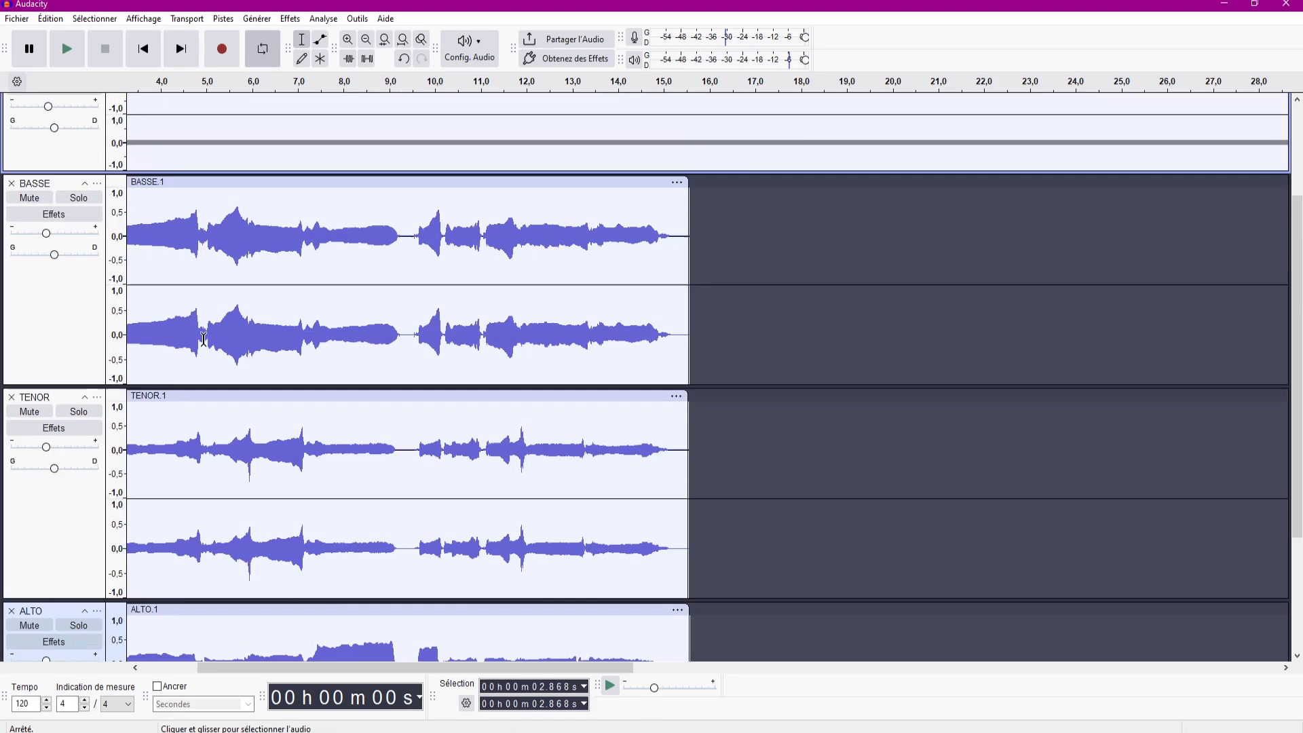
pyautogui.click(31, 221)
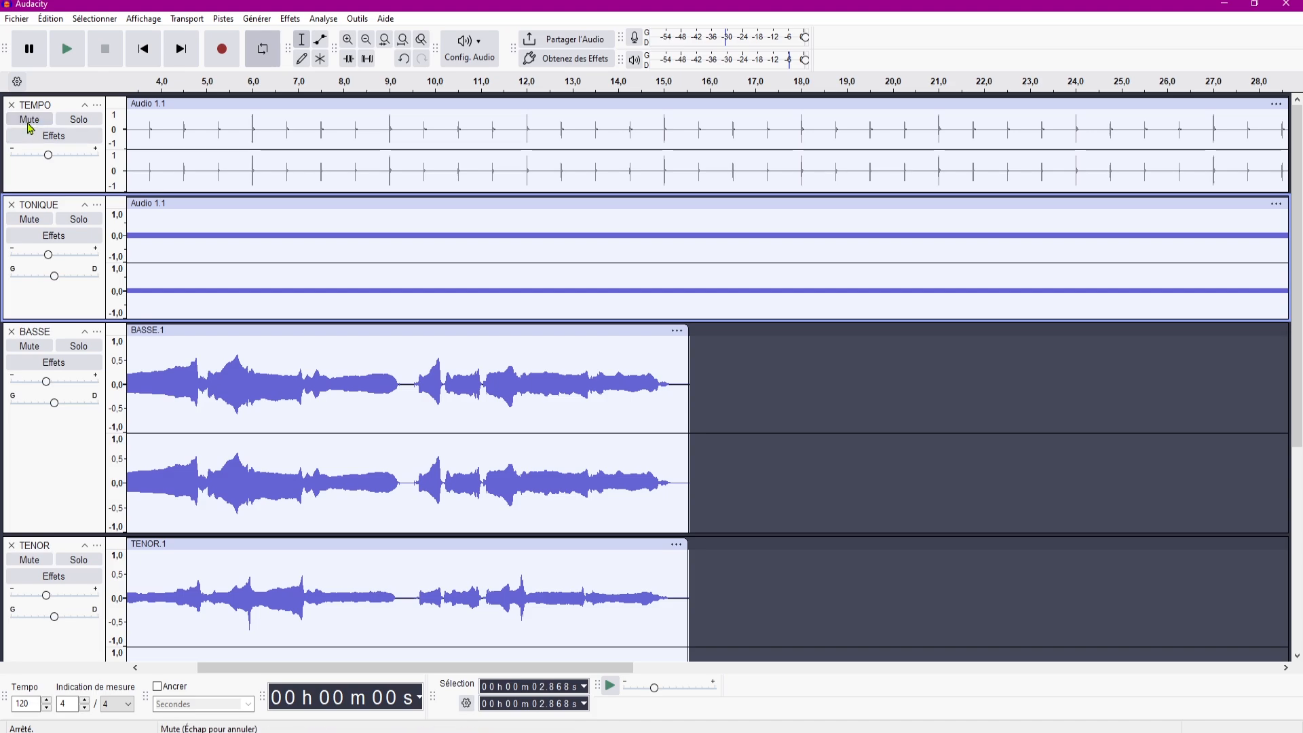
pyautogui.click(30, 129)
# Add a new stereo track below ALTO and name it SOPRANO
pyautogui.scroll(-5, 443, 347)
pyautogui.rightClick(65, 656)
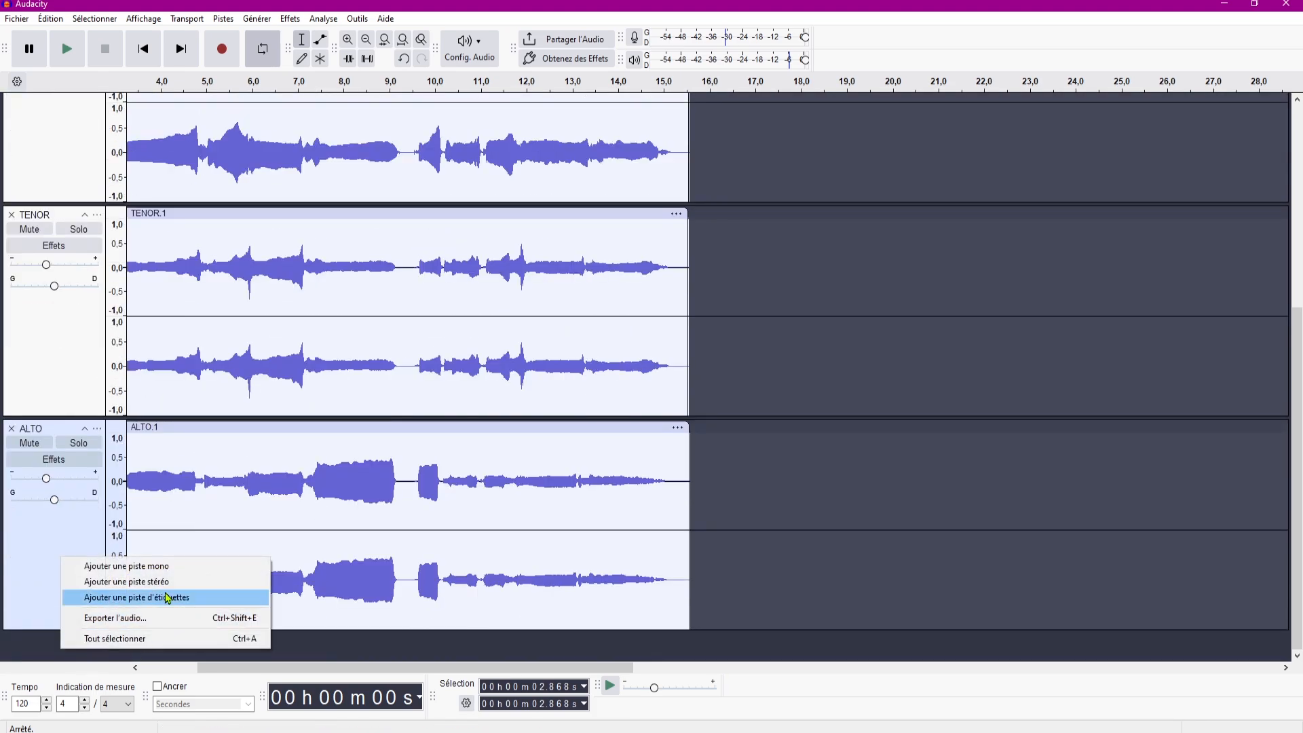
pyautogui.click(169, 582)
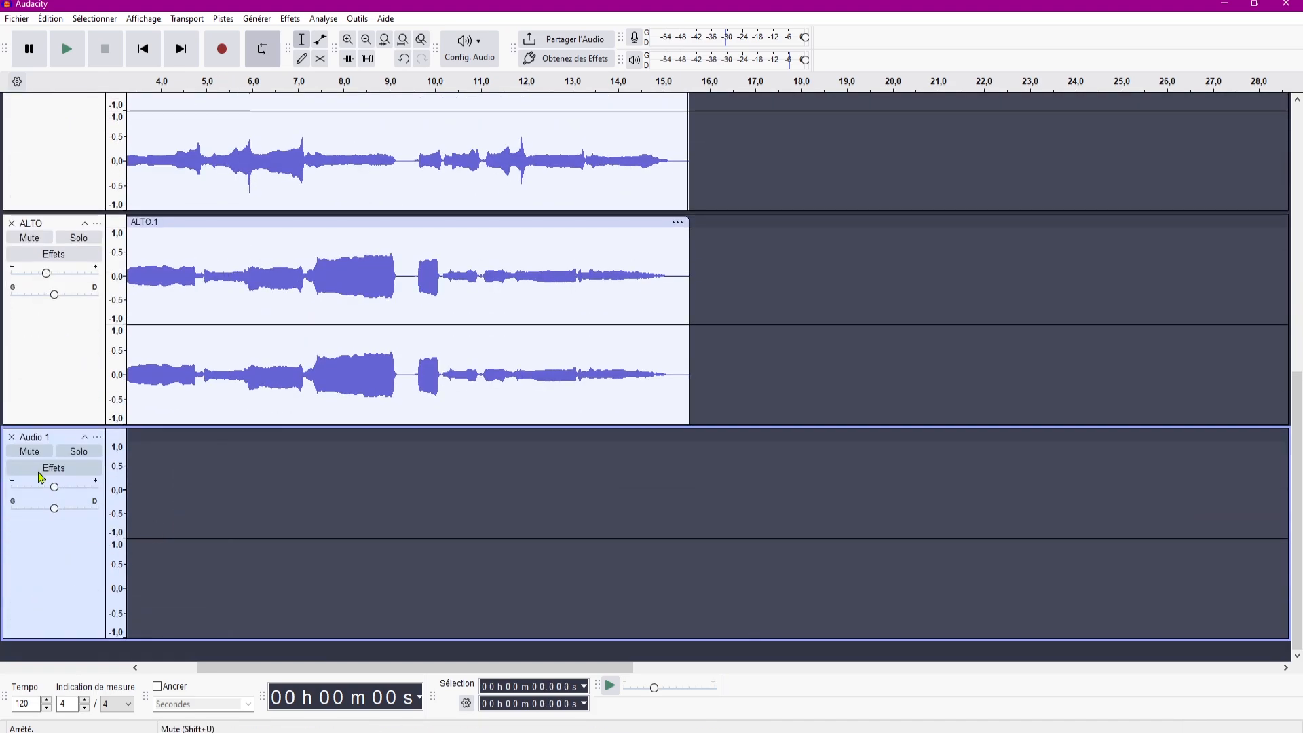
pyautogui.click(34, 438)
pyautogui.click(156, 451)
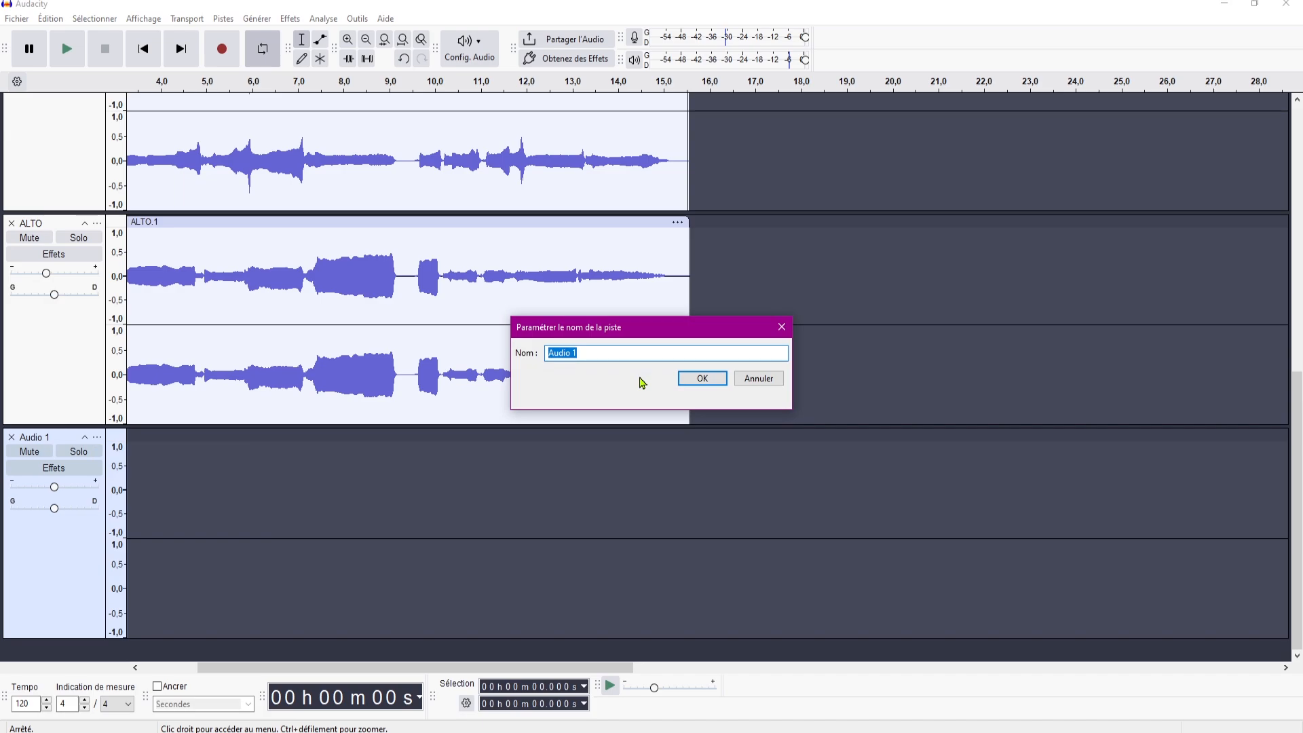
pyautogui.write('SOPRANO')
pyautogui.press('Return')
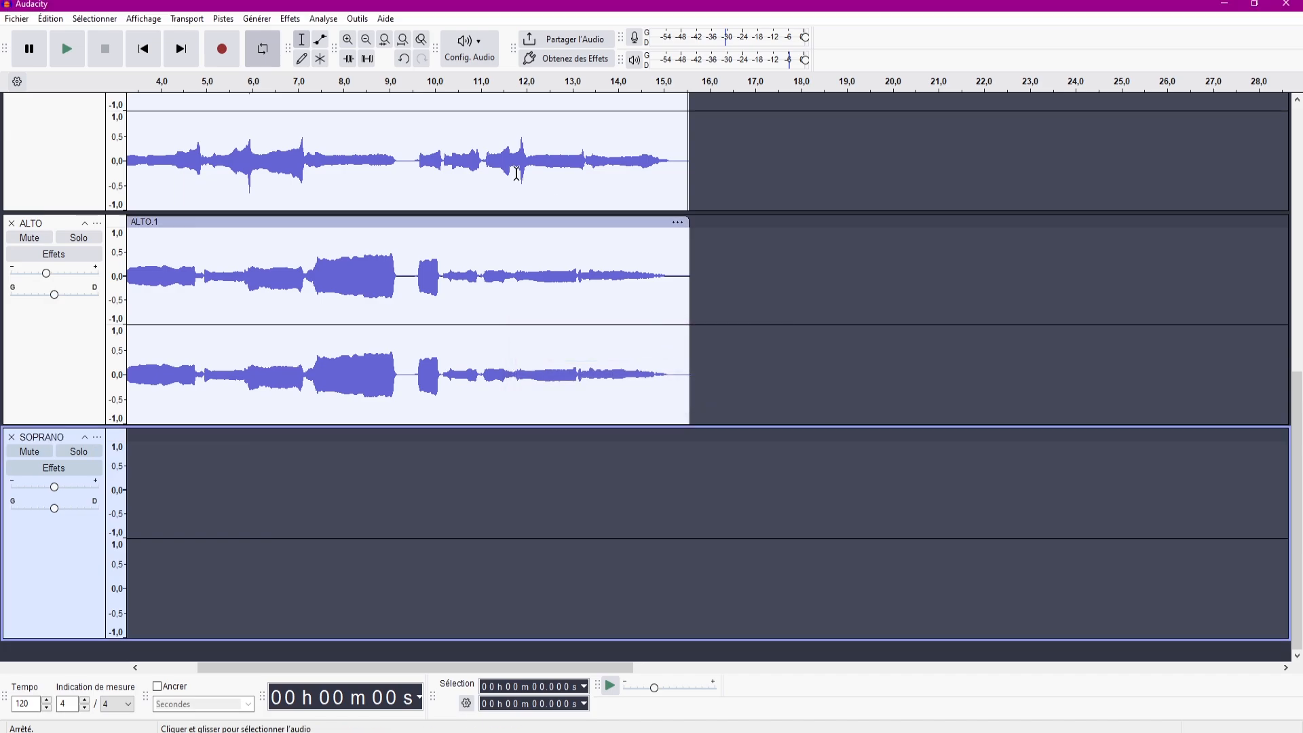
# Record the soprano part on the SOPRANO track from the beginning of the project, stopping at about 15.4 s
pyautogui.click(143, 48)
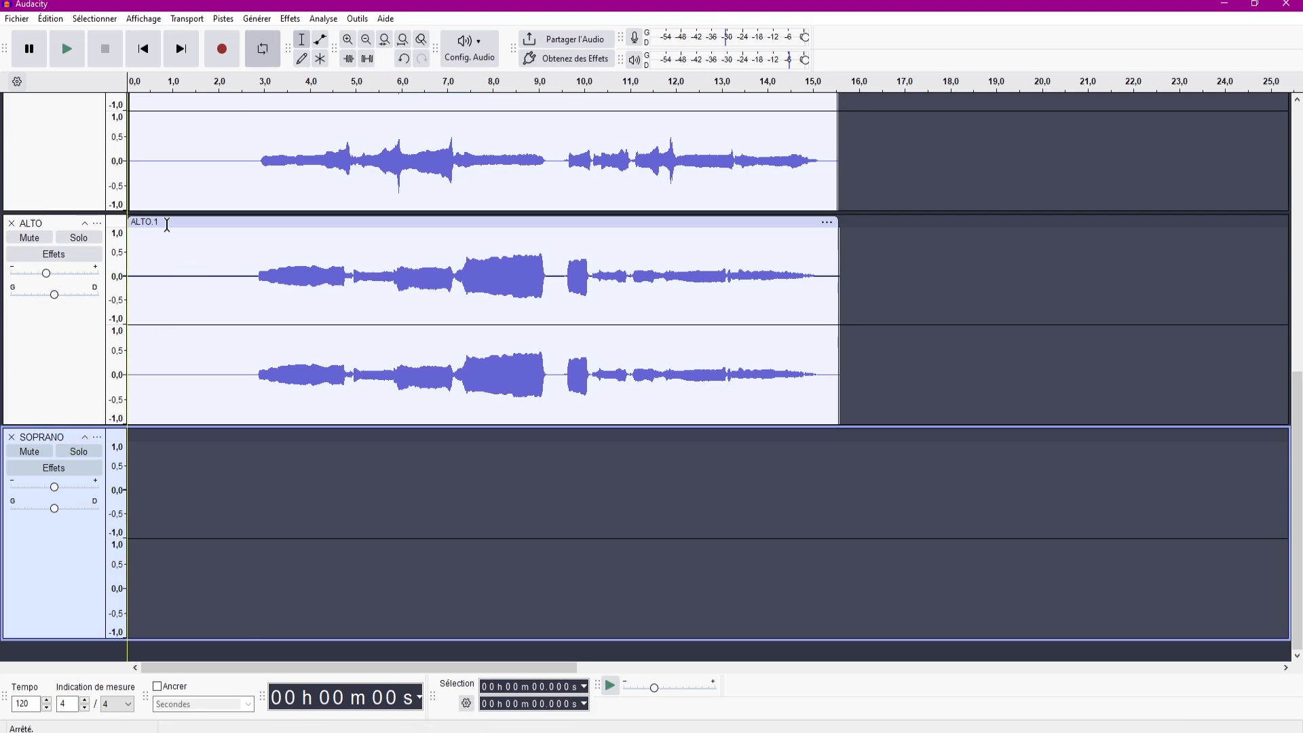
pyautogui.scroll(12, 81, 367)
pyautogui.scroll(-12, 68, 280)
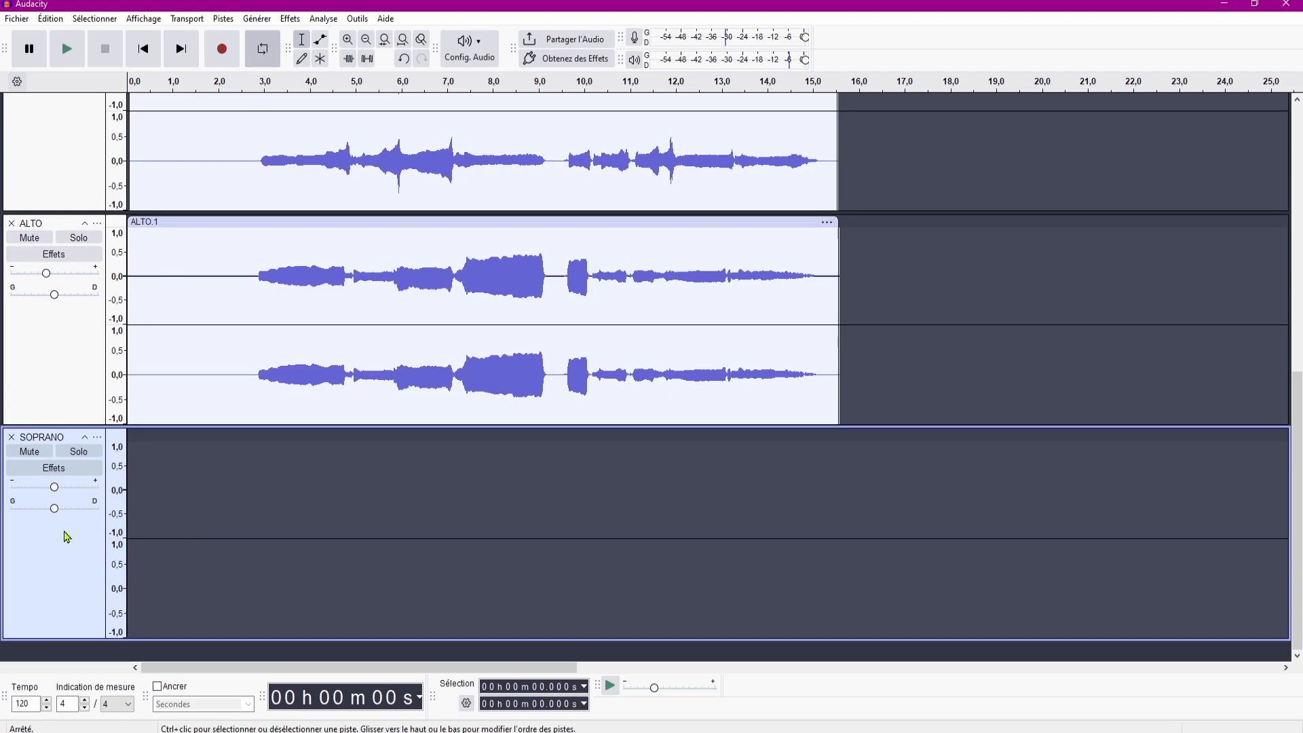
pyautogui.click(222, 54)
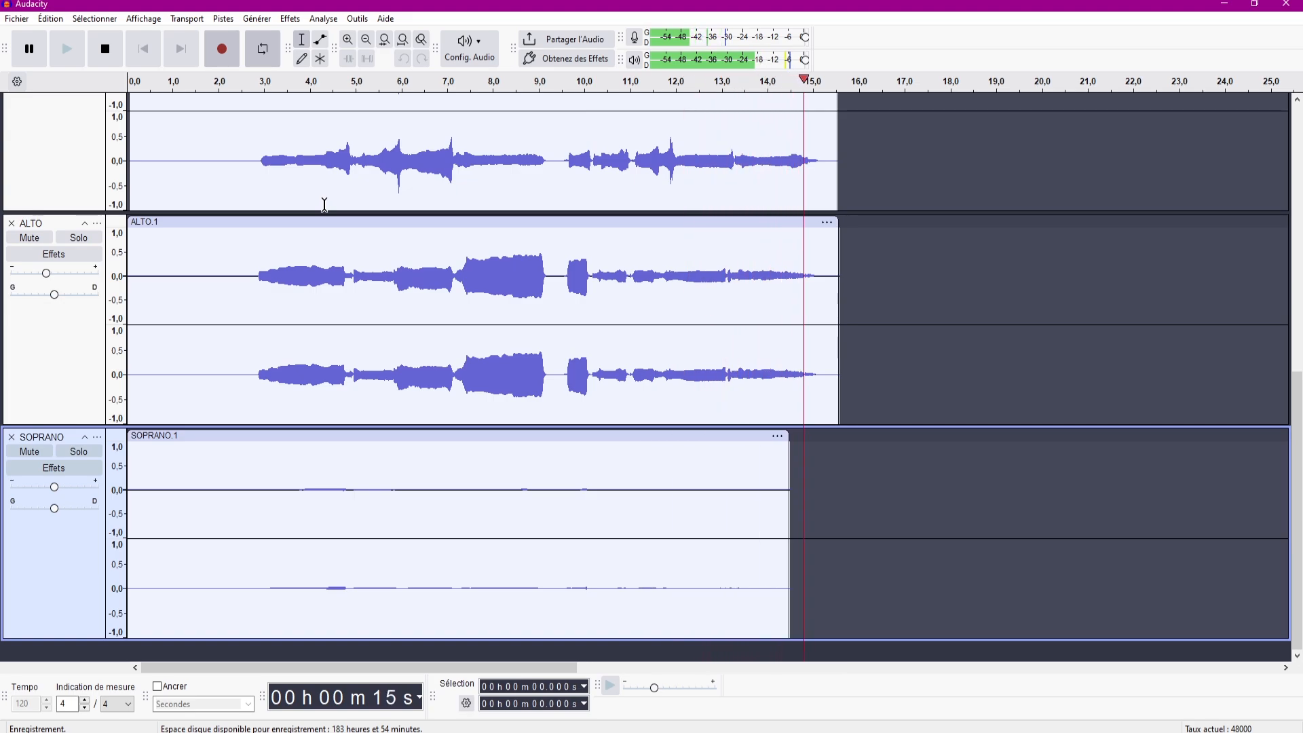
pyautogui.press('space')
# Amplify the whole SOPRANO recording by 28 dB
pyautogui.click(373, 436)
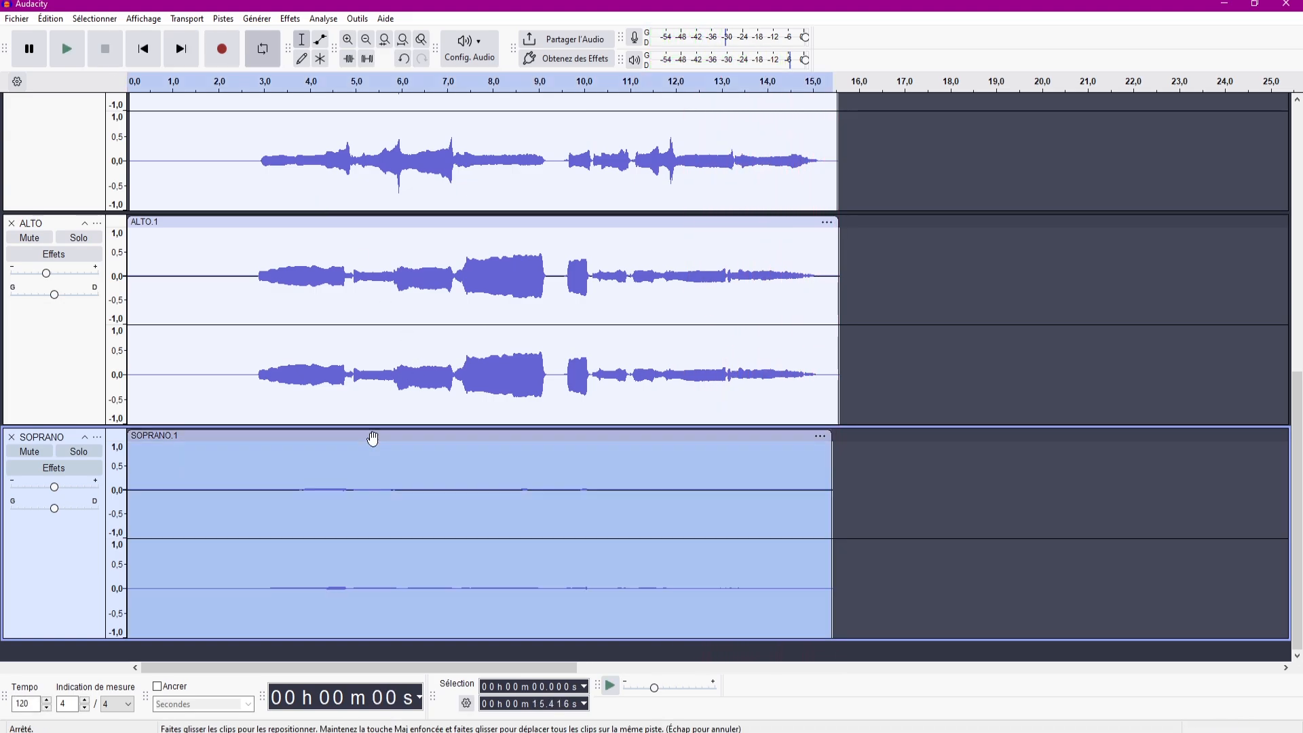
pyautogui.click(290, 18)
pyautogui.click(360, 95)
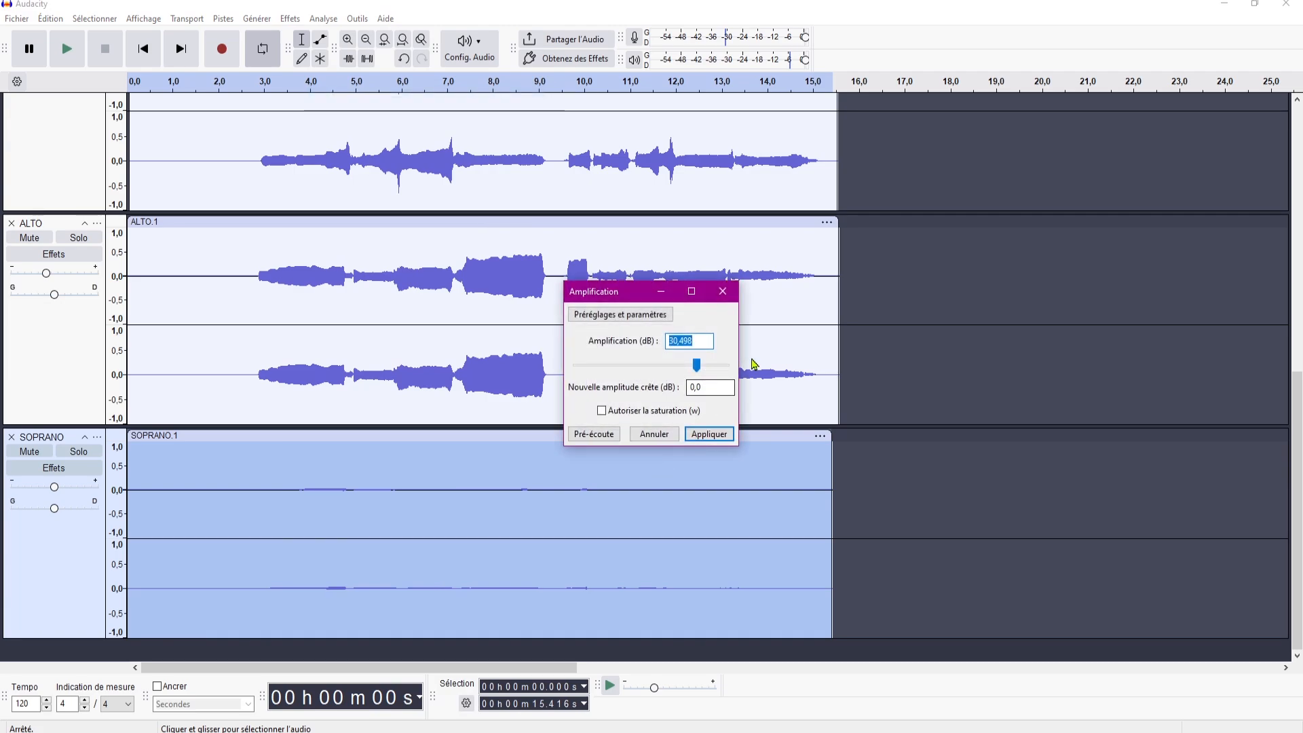
pyautogui.write('28')
pyautogui.press('Return')
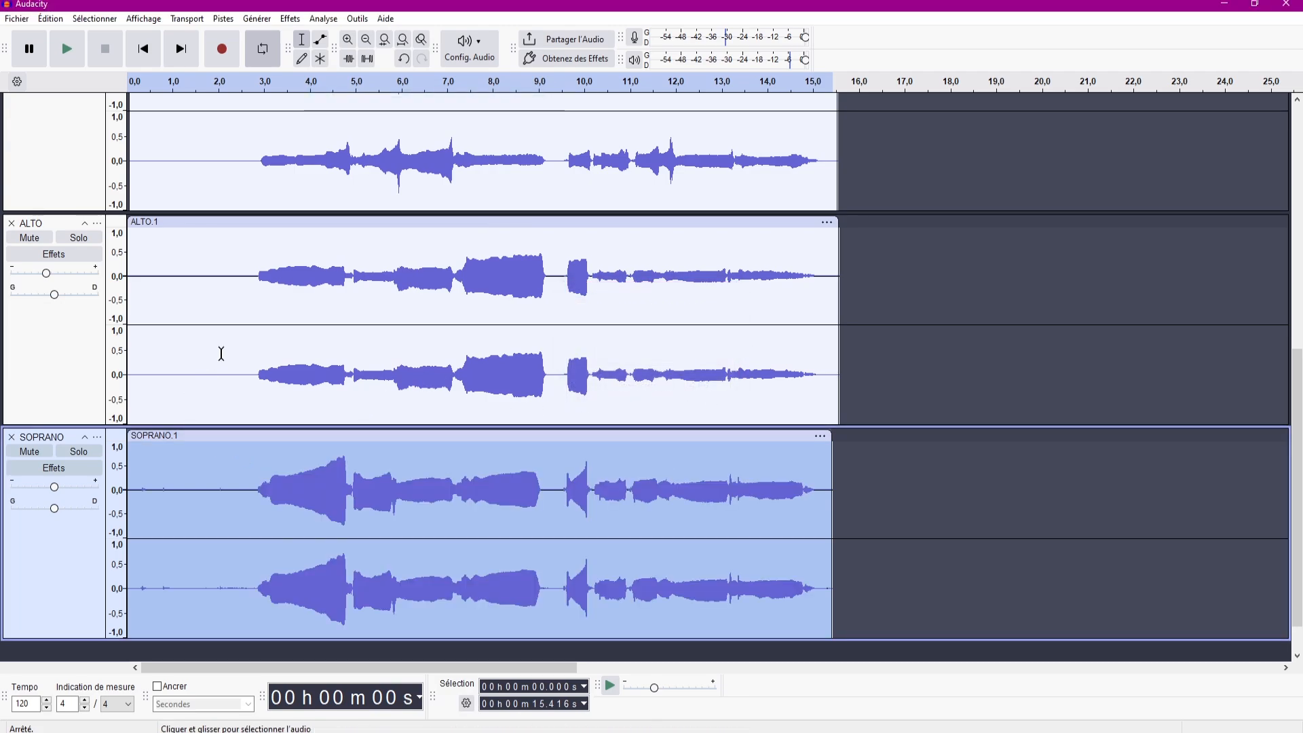
# Mute the TEMPO and TONIQUE reference tracks
pyautogui.scroll(10, 221, 353)
pyautogui.click(30, 120)
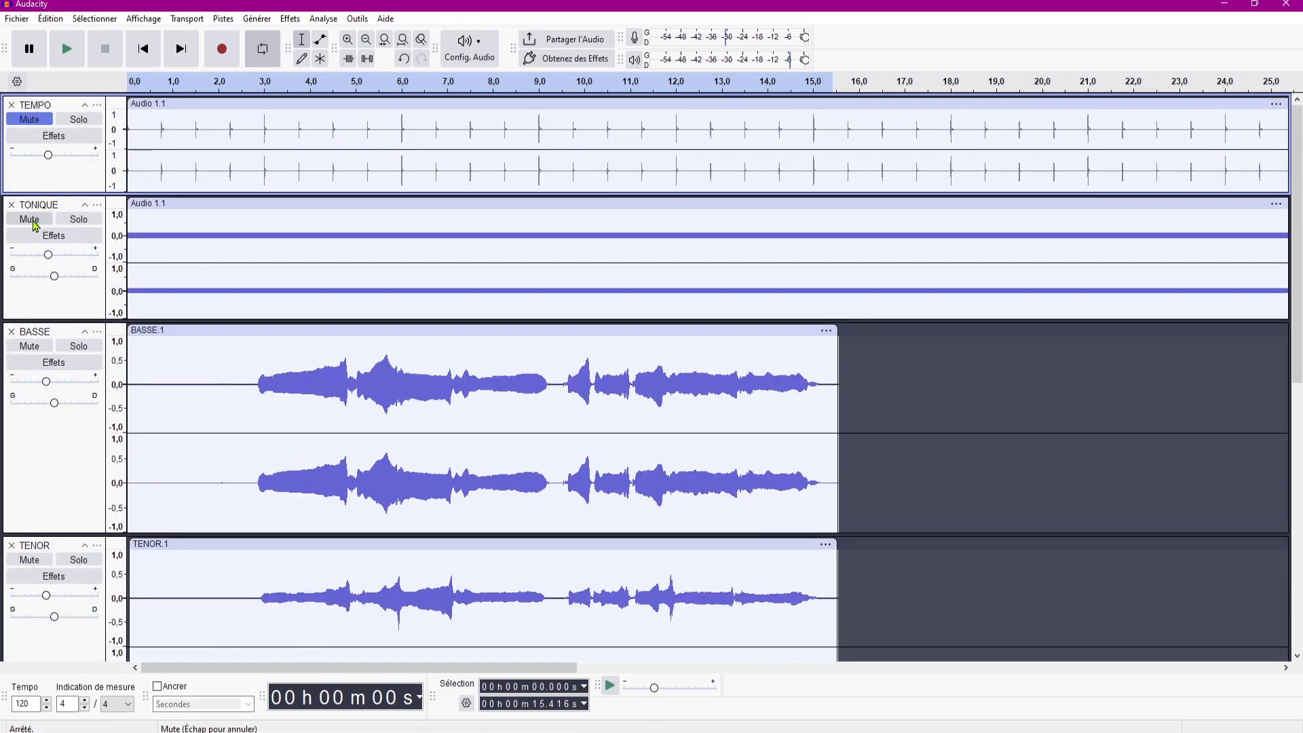
pyautogui.scroll(-10, 277, 476)
# Take a noise profile for Noise Reduction from the silence between about 0.27 s and 1.96 s of the SOPRANO clip
pyautogui.keyDown('ctrl'); pyautogui.scroll(3, 299, 499); pyautogui.keyUp('ctrl')
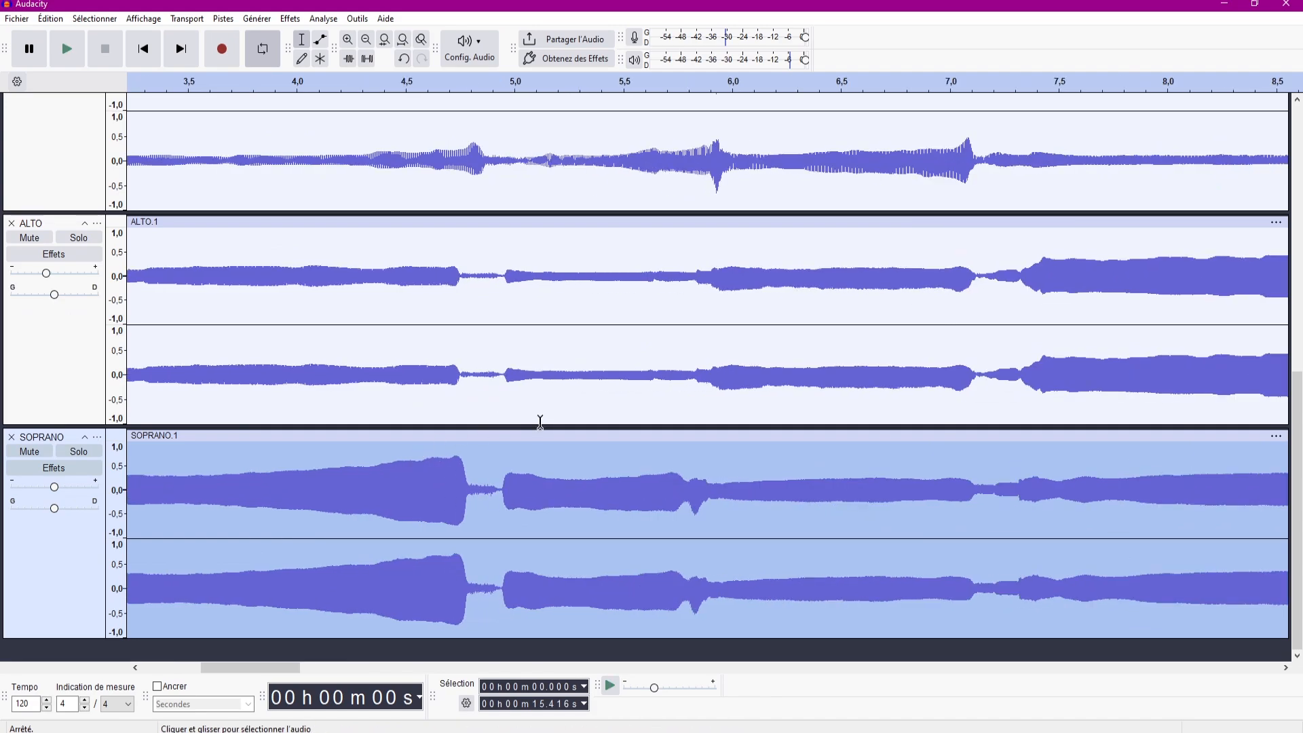
pyautogui.keyDown('ctrl'); pyautogui.scroll(-2, 498, 527); pyautogui.keyUp('ctrl')
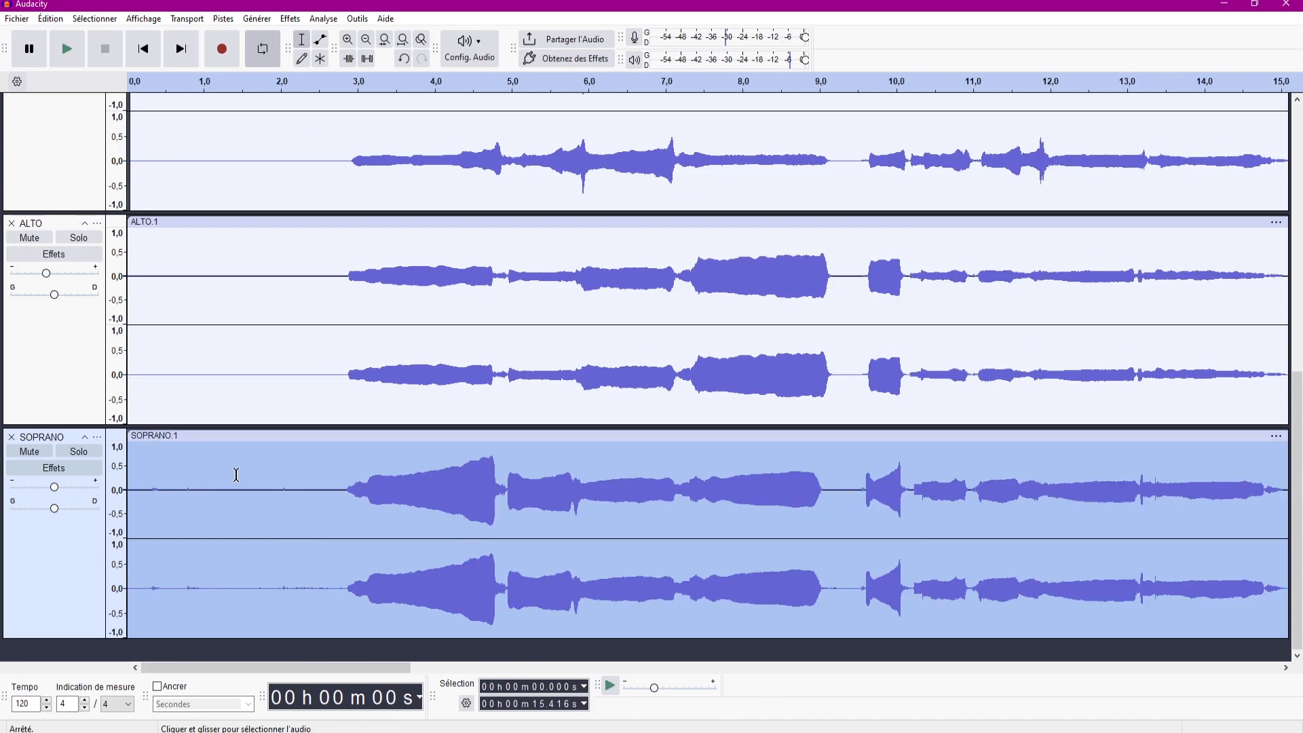
pyautogui.moveTo(196, 475); pyautogui.dragTo(346, 475)
pyautogui.click(139, 477)
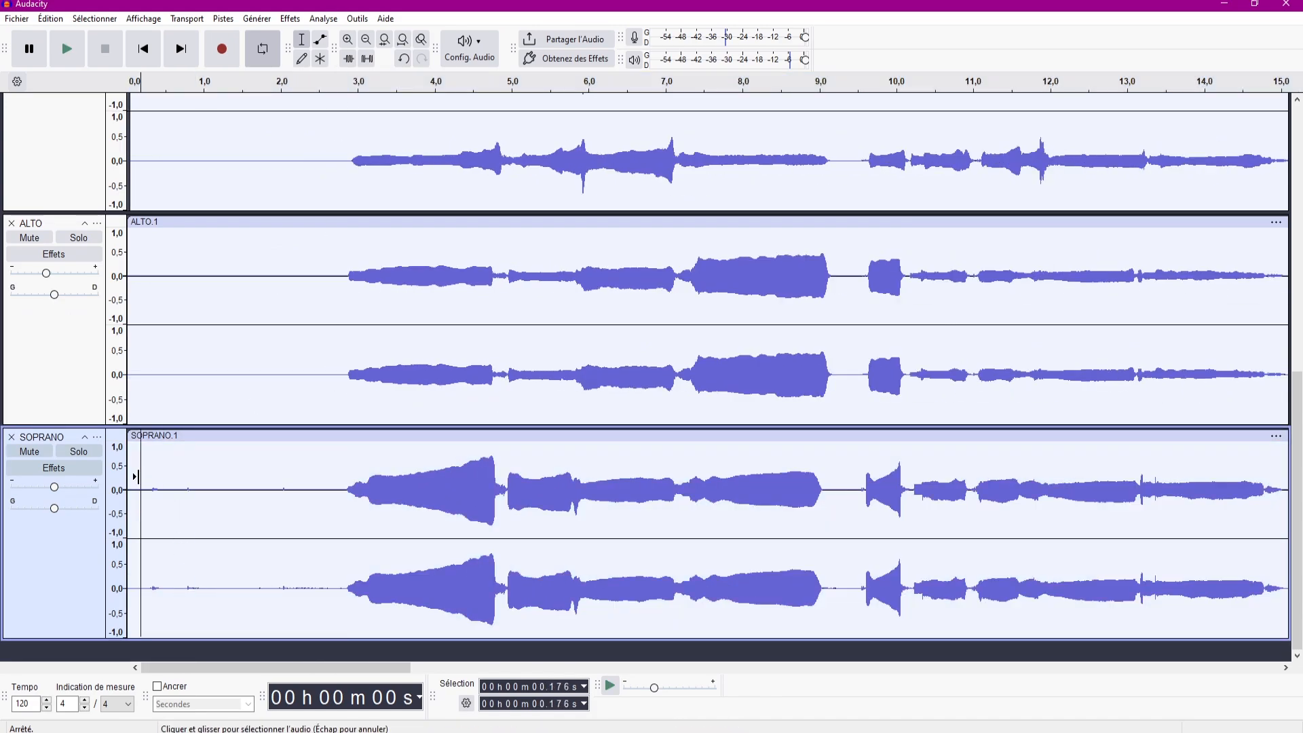
pyautogui.moveTo(149, 472); pyautogui.dragTo(277, 476)
pyautogui.click(290, 18)
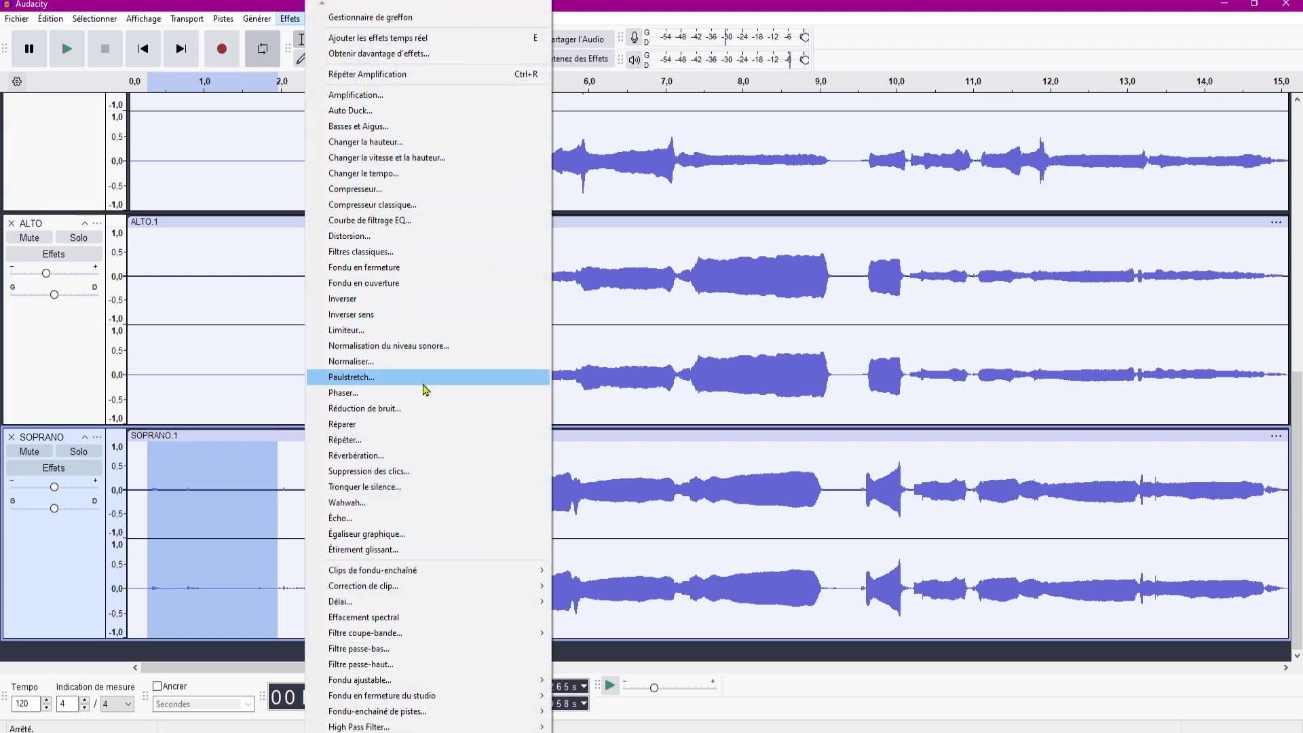
pyautogui.click(406, 408)
pyautogui.click(652, 305)
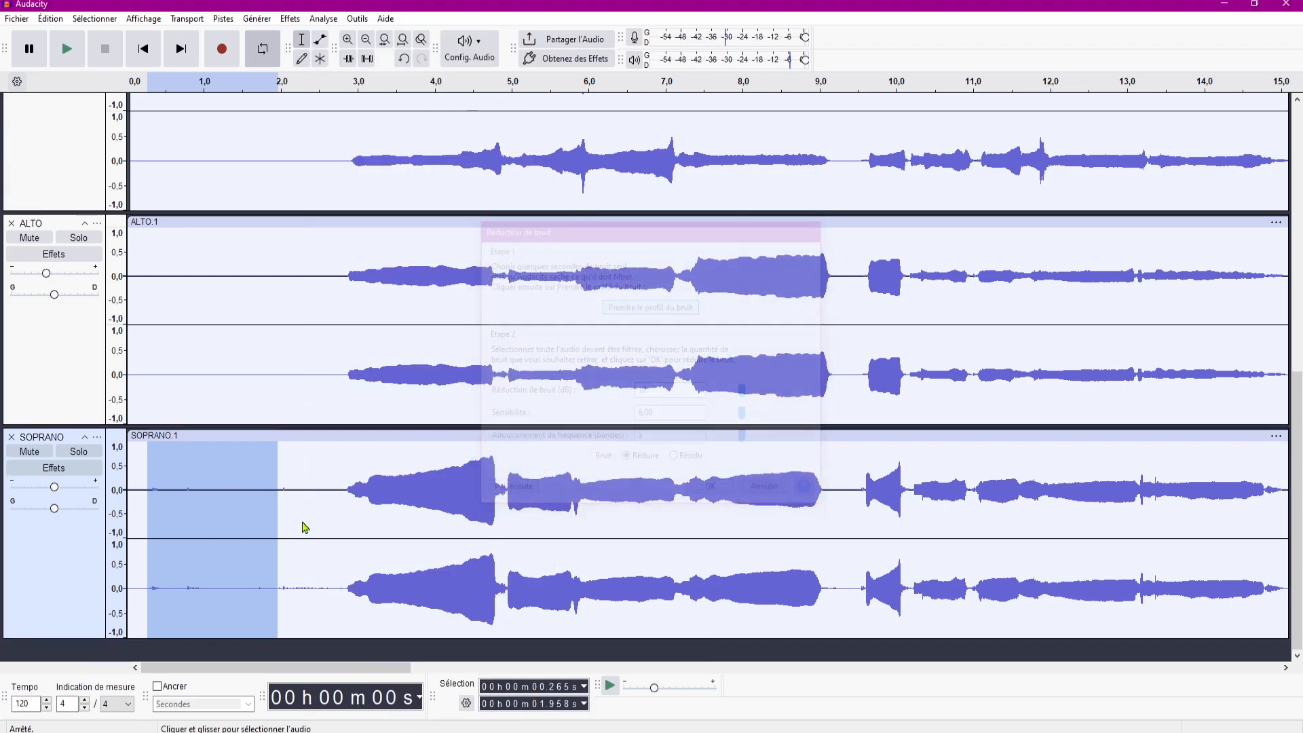
# Apply Noise Reduction to the whole SOPRANO clip with 12 dB reduction, sensitivity 6 and frequency smoothing of 3 bands
pyautogui.doubleClick(251, 575)
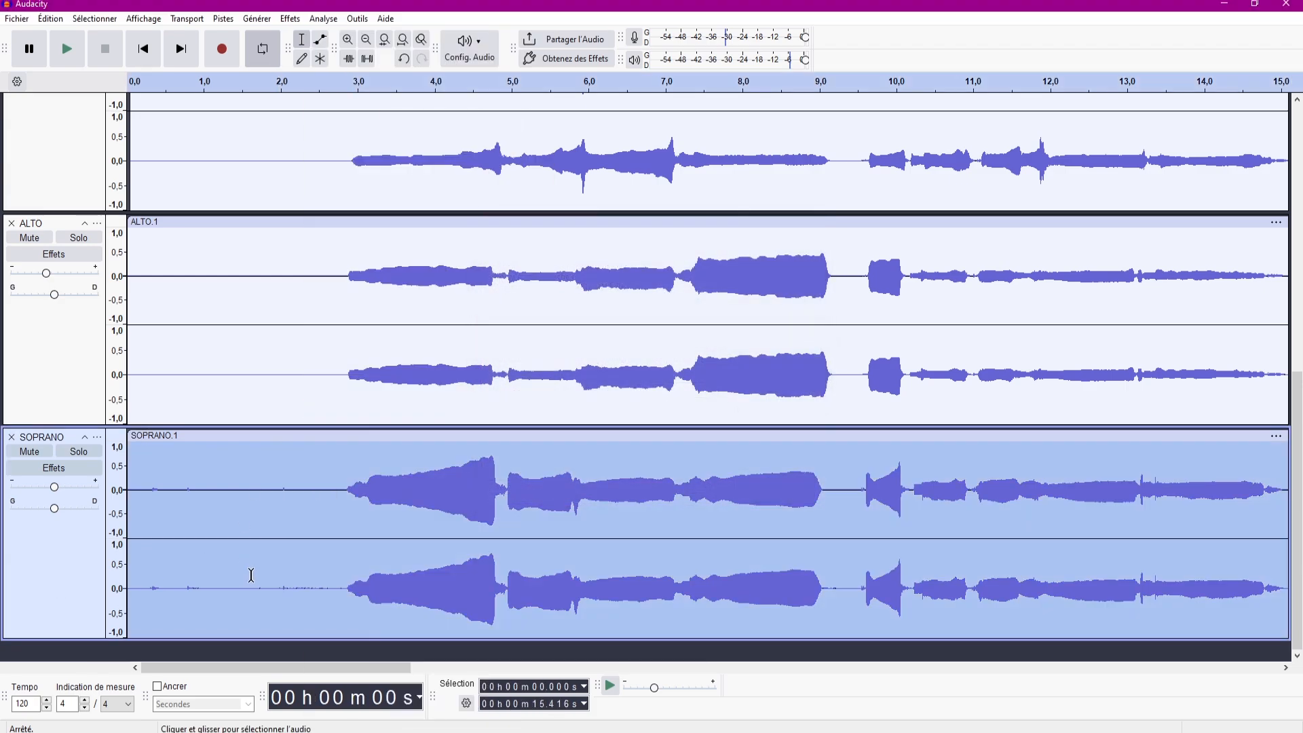
pyautogui.click(290, 18)
pyautogui.click(455, 409)
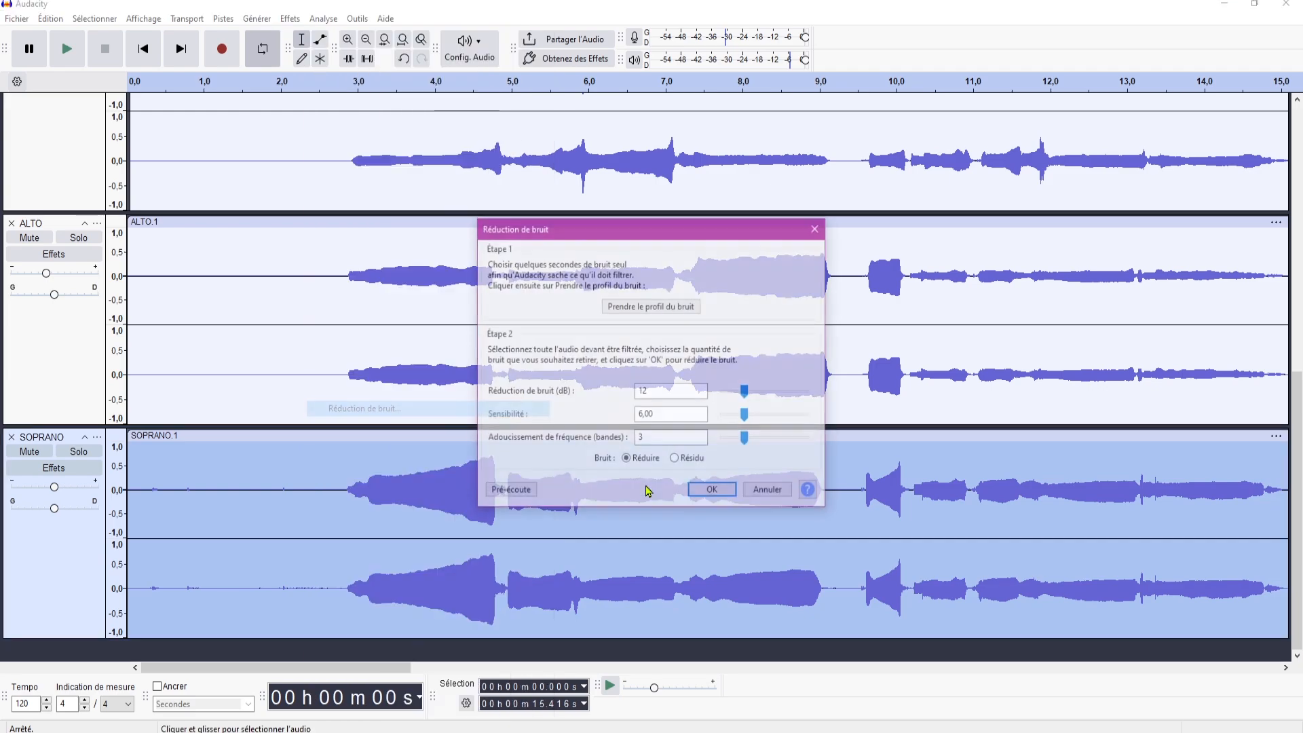
pyautogui.click(713, 491)
# Lower the SOPRANO track volume while playing the four voices together from about 2.8 s
pyautogui.click(342, 488)
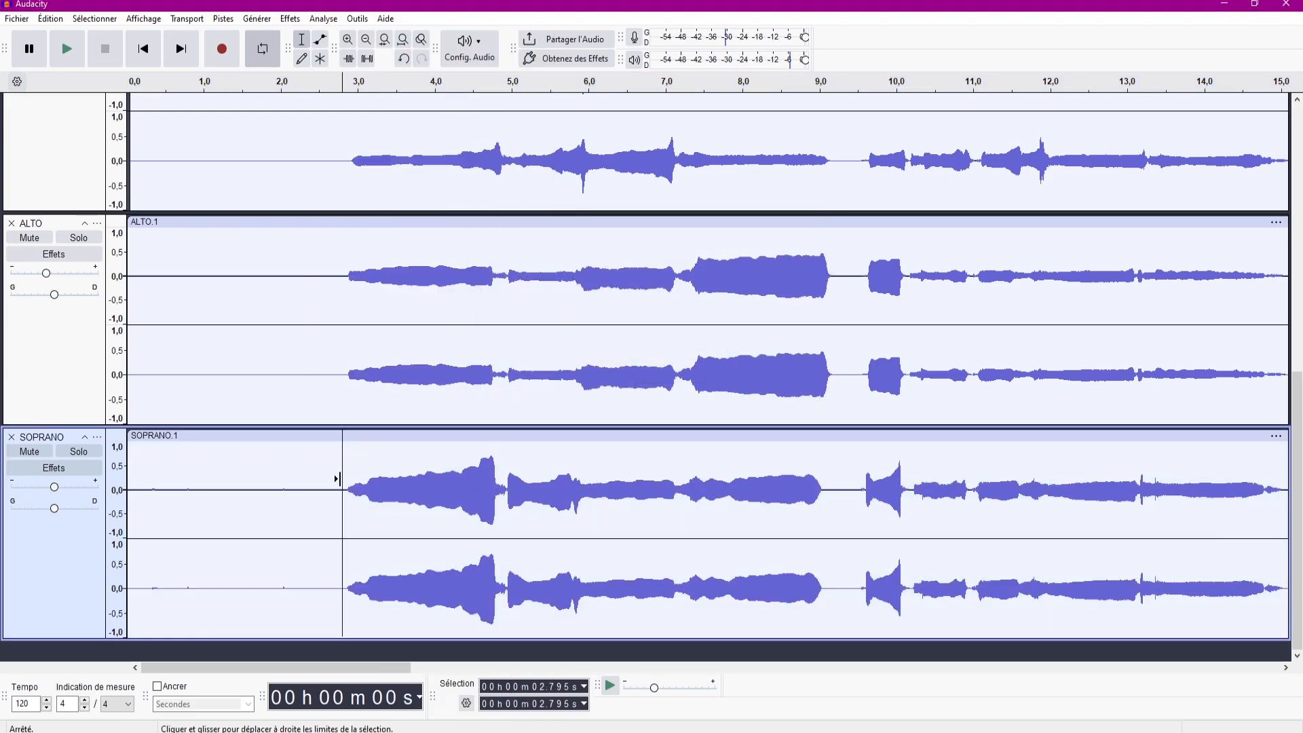
pyautogui.scroll(5, 256, 329)
pyautogui.scroll(-5, 328, 456)
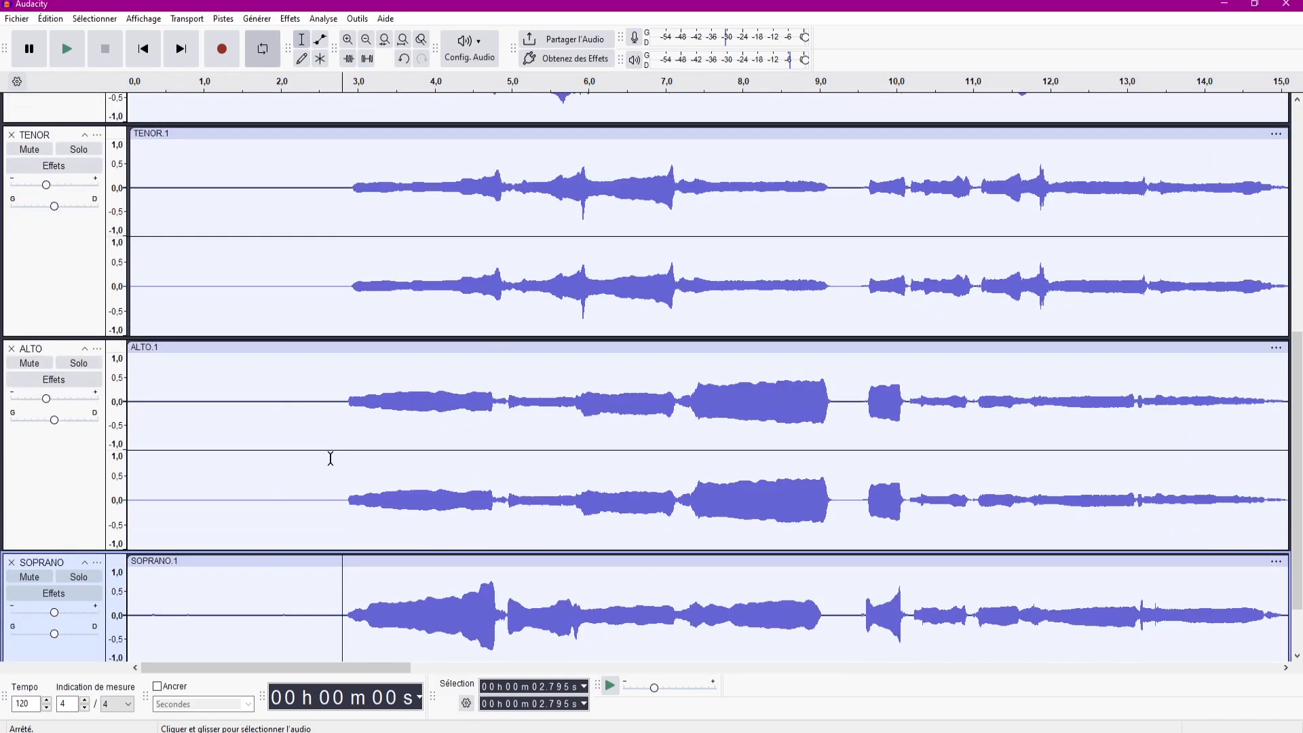
pyautogui.press('space')
pyautogui.scroll(2, 451, 450)
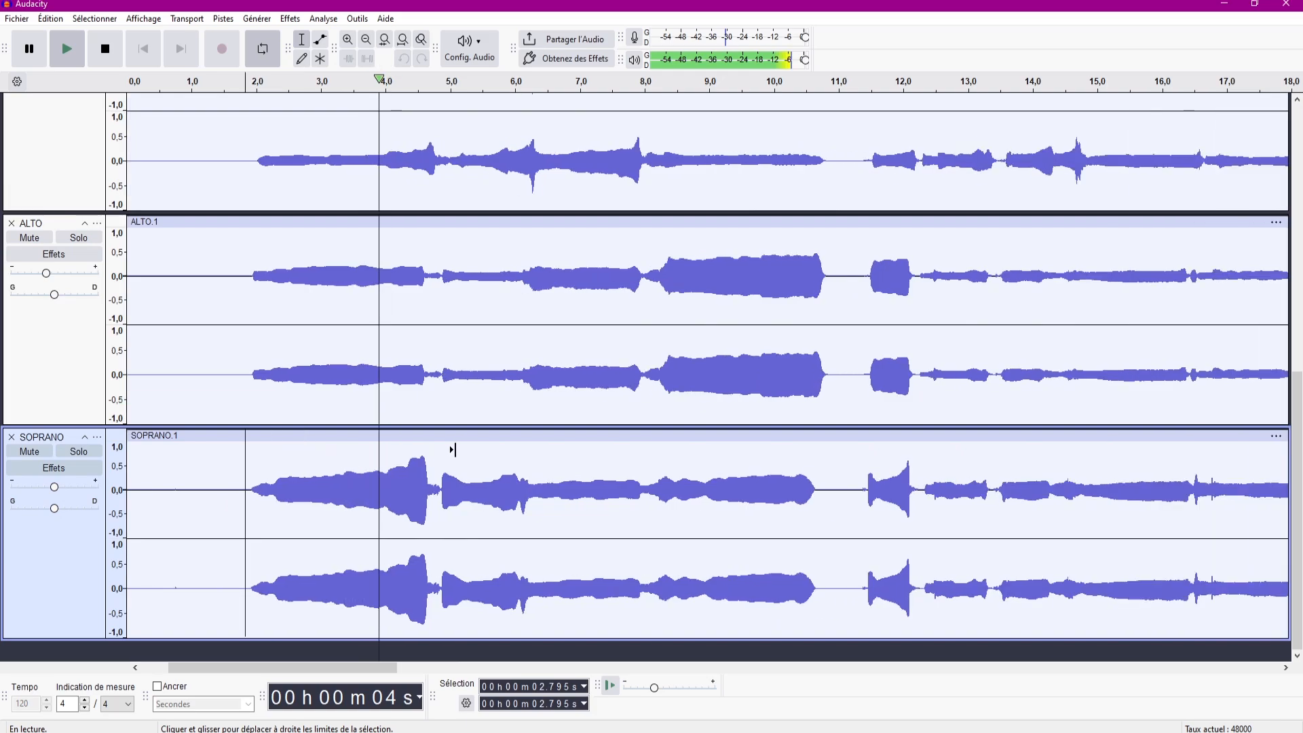
pyautogui.moveTo(52, 490); pyautogui.dragTo(36, 505)
pyautogui.scroll(-3, 485, 509)
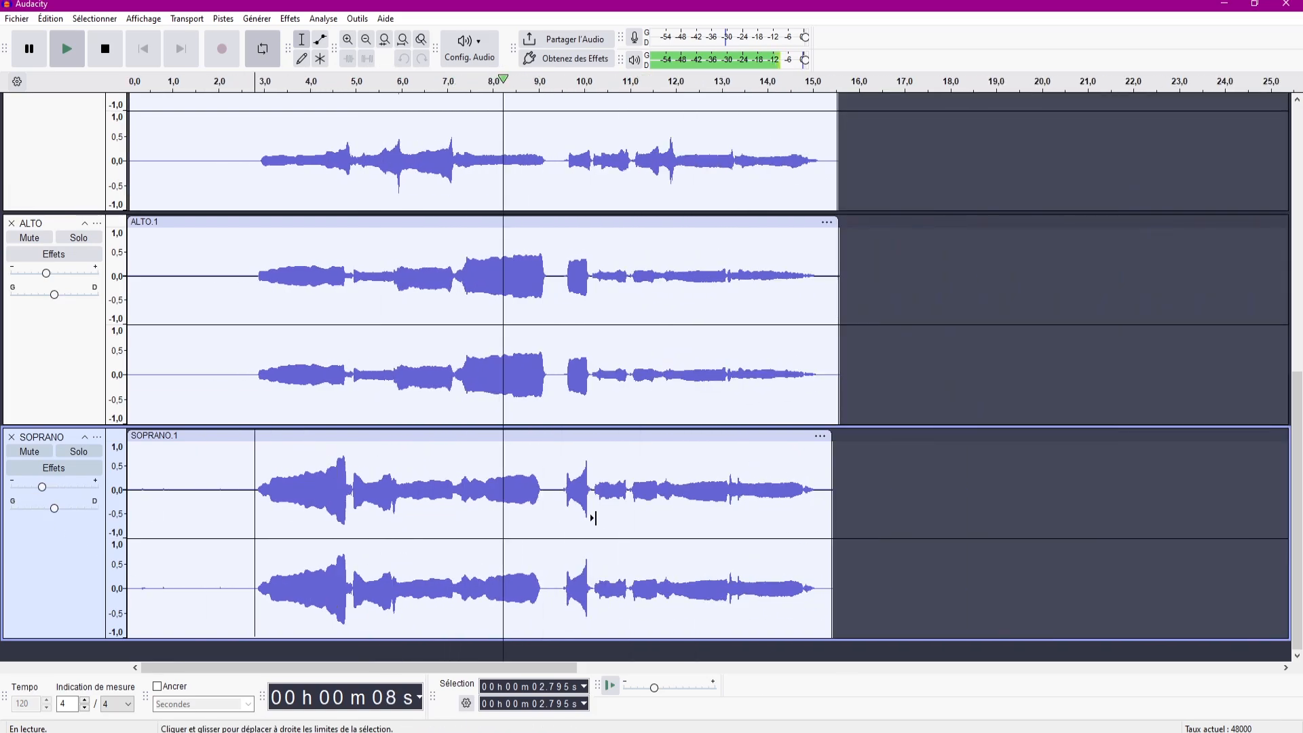
# Listen to the rest of the four-voice mix, briefly switching to OBS to check the desktop audio level
pyautogui.scroll(3, 596, 516)
pyautogui.hotkey('alt', 'Tab')
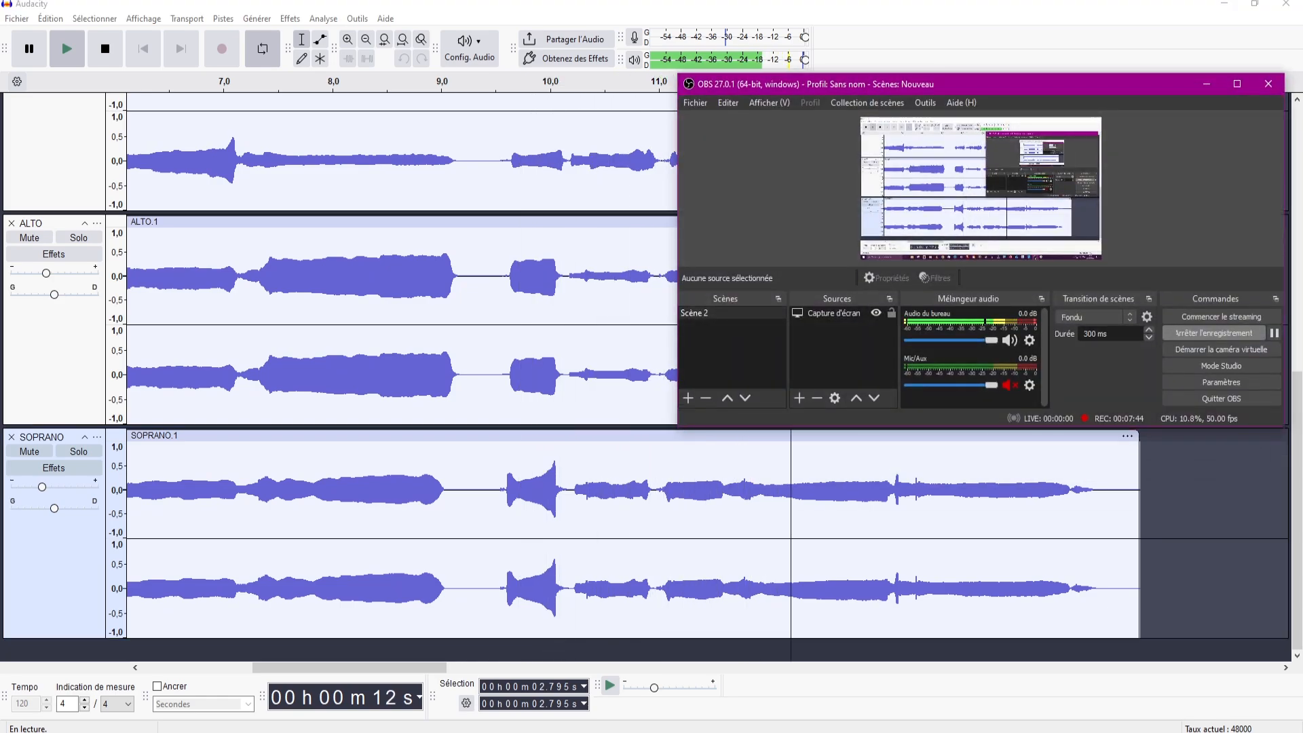
pyautogui.click(947, 732)
pyautogui.scroll(-2, 614, 410)
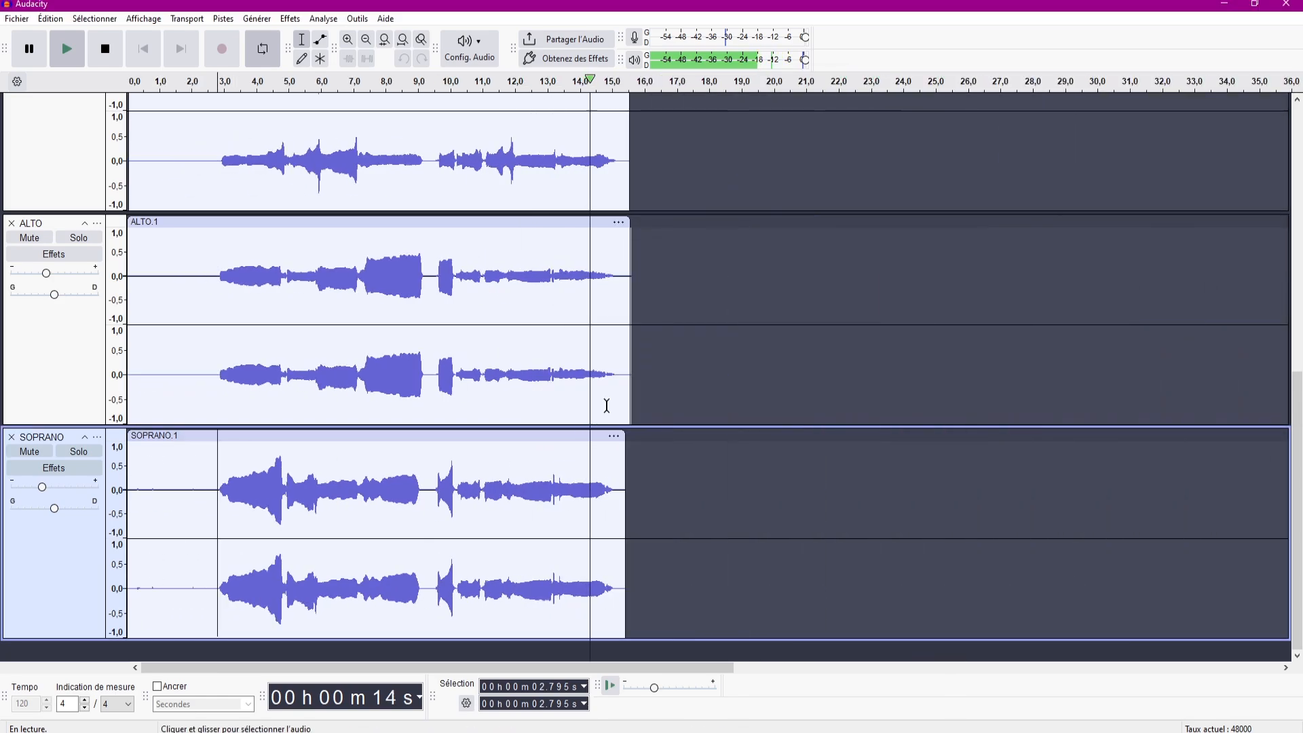
pyautogui.scroll(5, 590, 339)
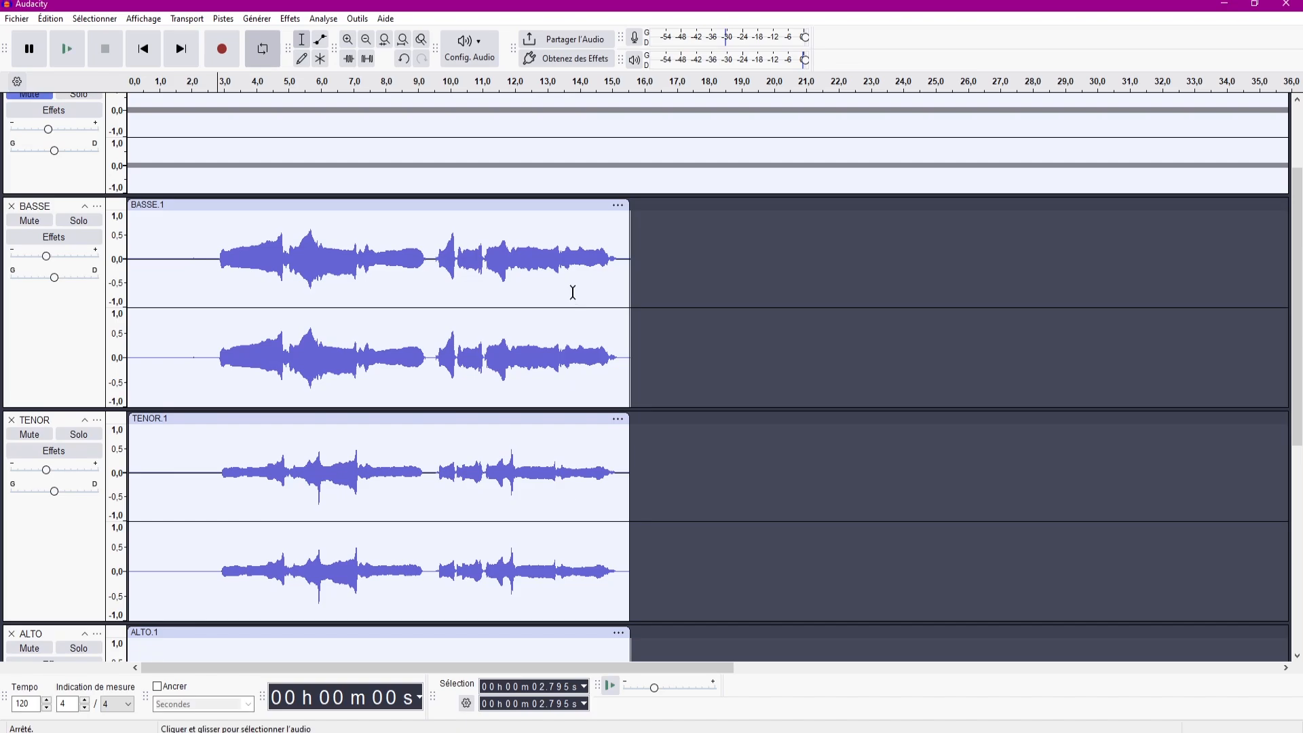
pyautogui.scroll(2, 573, 291)
pyautogui.scroll(-1, 518, 284)
pyautogui.scroll(1, 513, 293)
pyautogui.scroll(2, 568, 283)
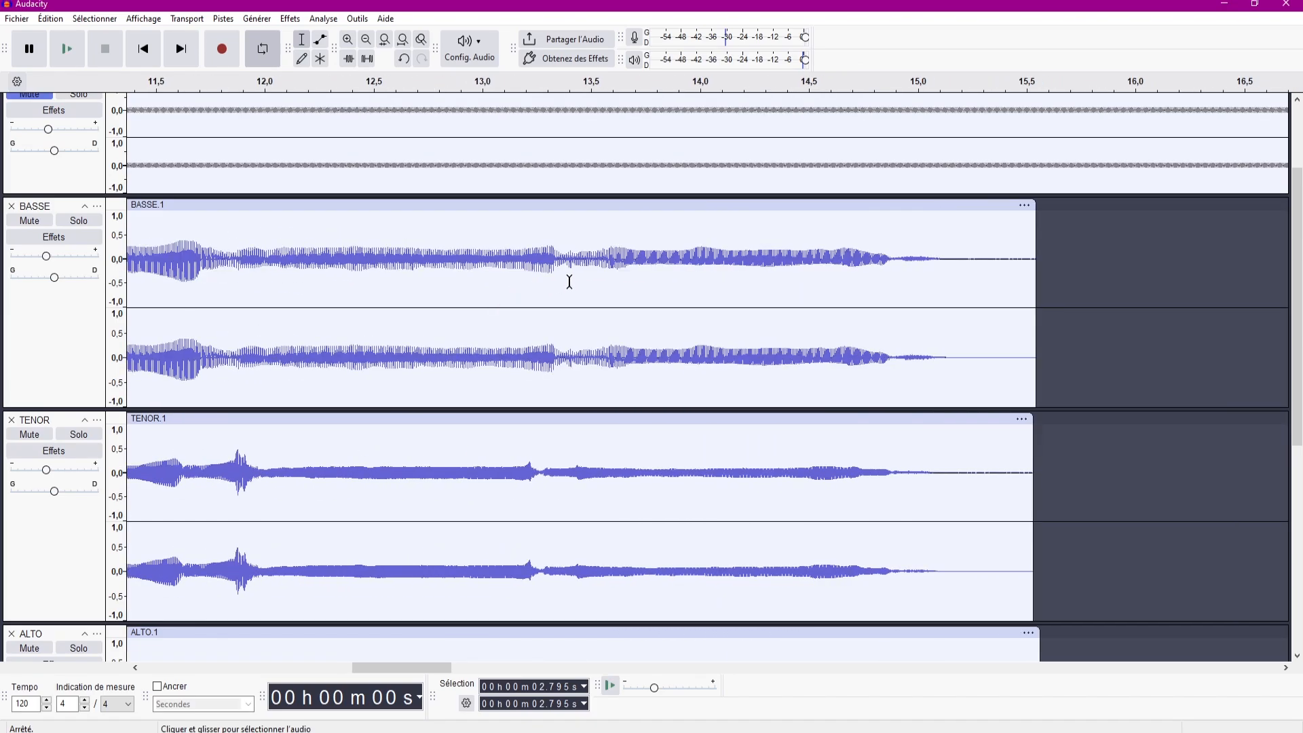
pyautogui.scroll(-2, 574, 294)
pyautogui.scroll(-5, 570, 313)
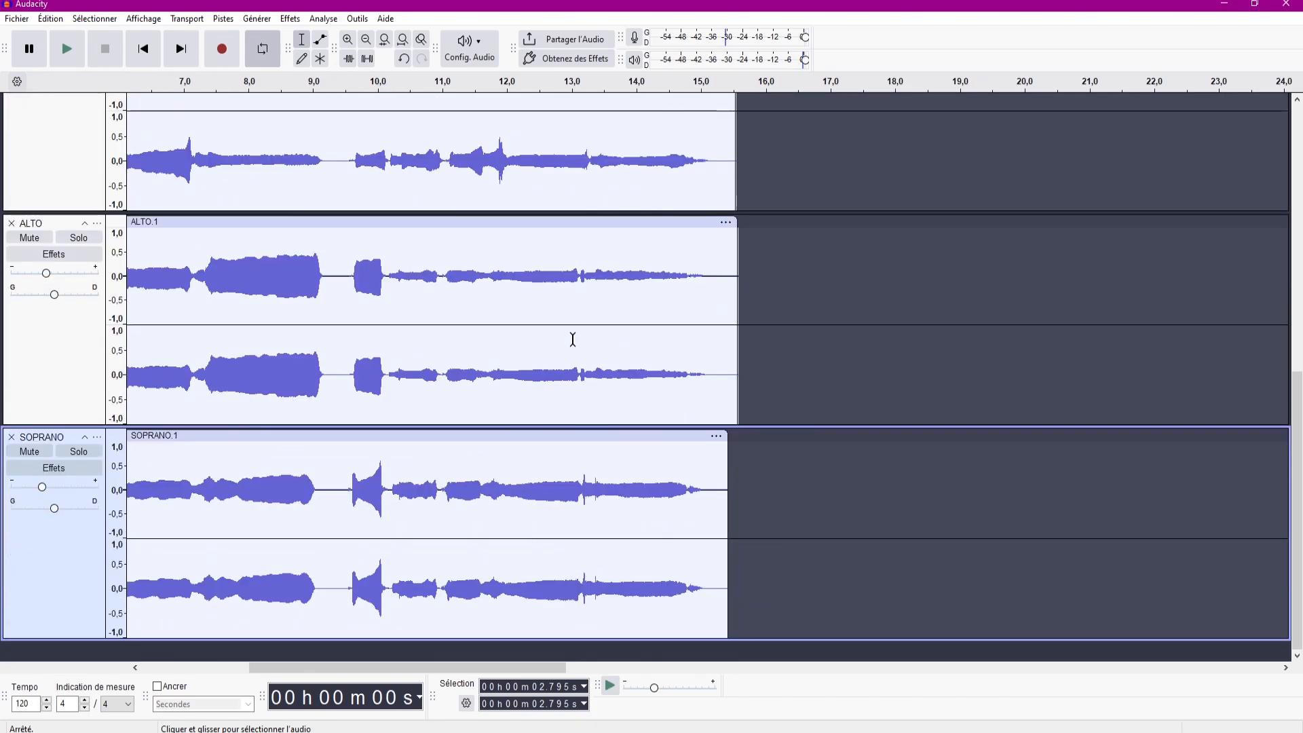
pyautogui.scroll(-1, 570, 339)
pyautogui.scroll(3, 570, 339)
pyautogui.scroll(-2, 572, 378)
# Solo the ALTO track and release the solo again
pyautogui.click(85, 333)
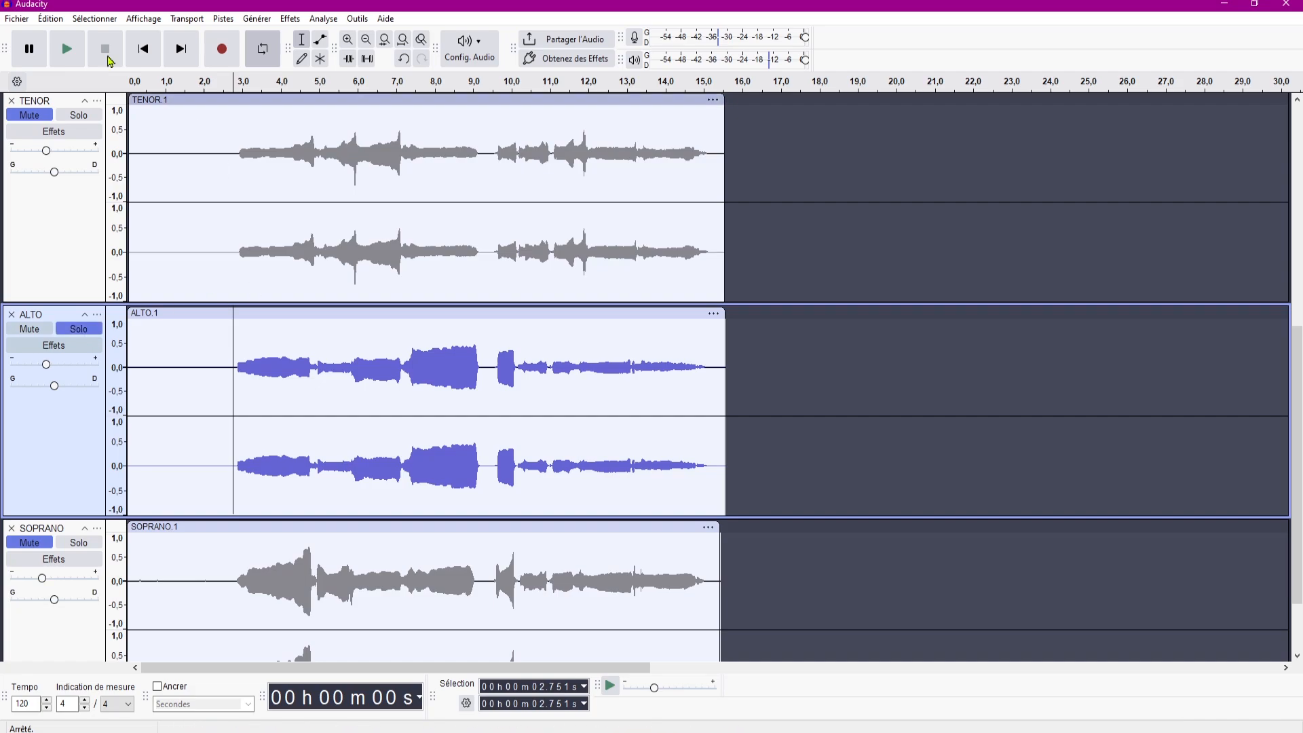
pyautogui.click(18, 20)
pyautogui.click(64, 9)
pyautogui.scroll(3, 203, 305)
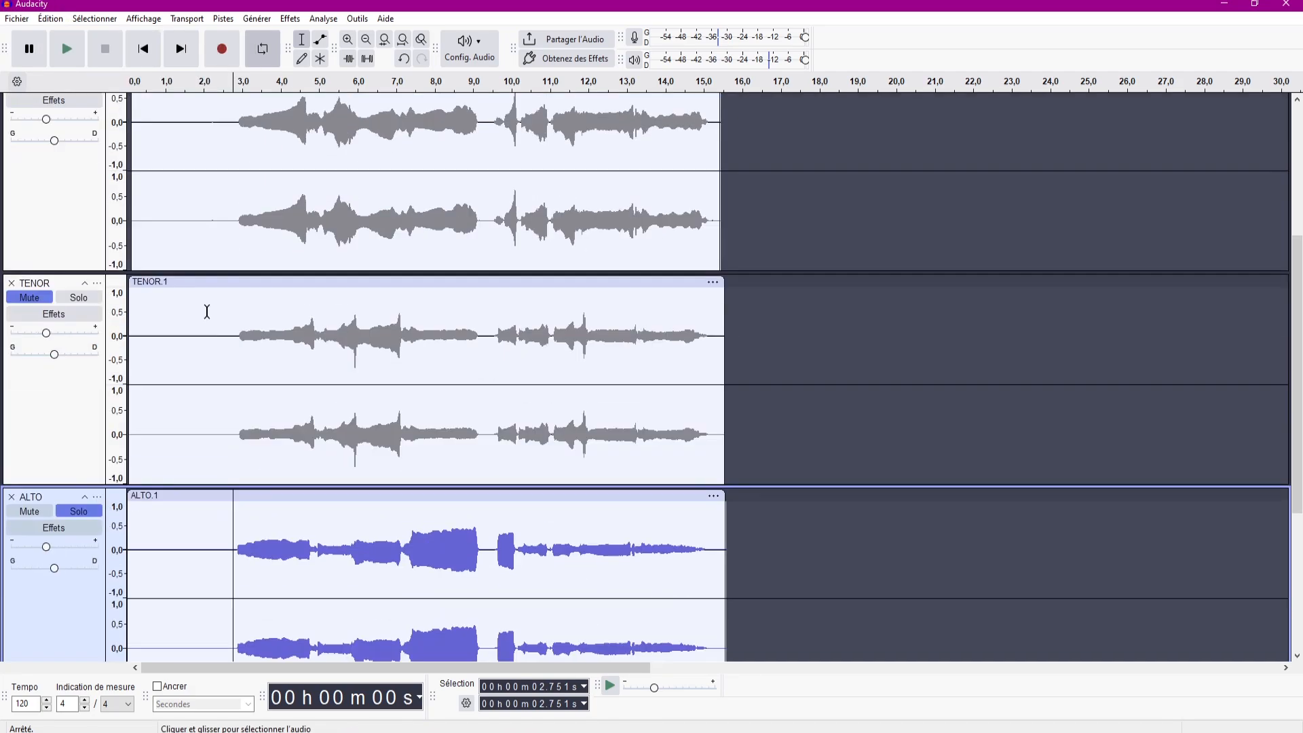
pyautogui.scroll(2, 218, 340)
pyautogui.scroll(-4, 126, 438)
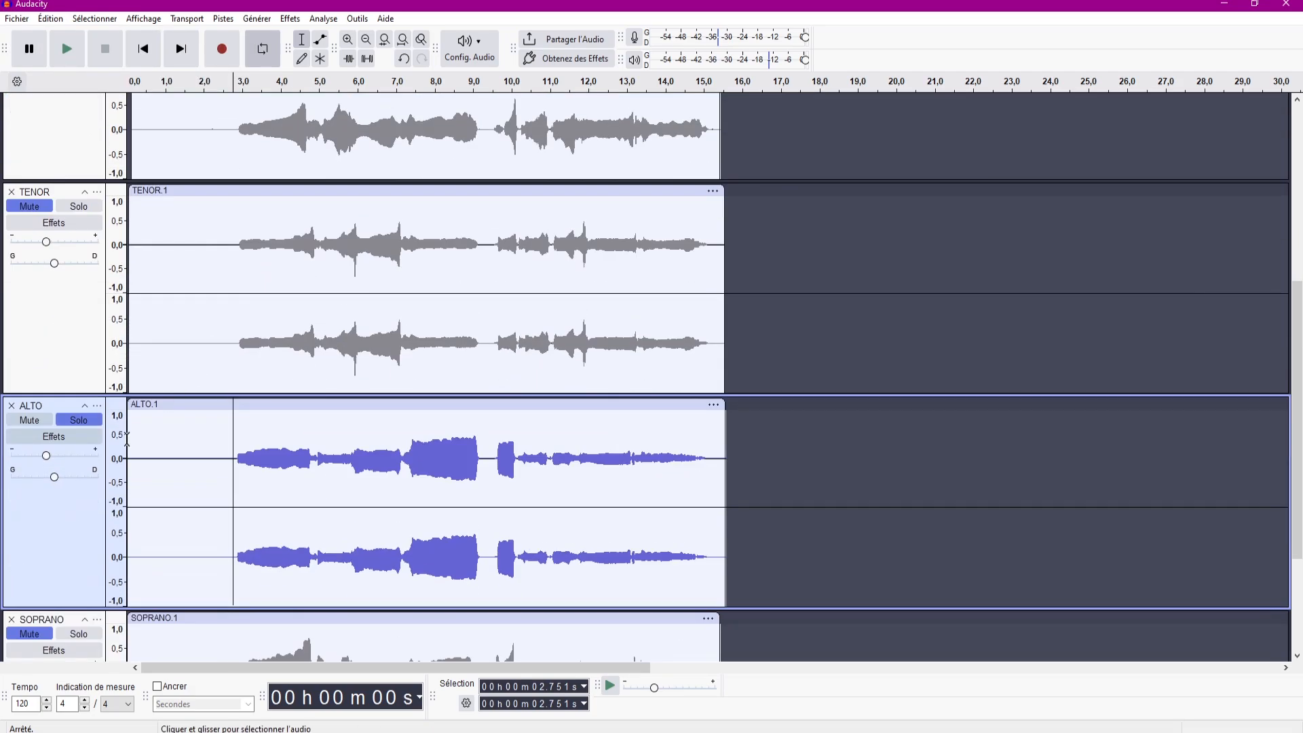
pyautogui.click(89, 421)
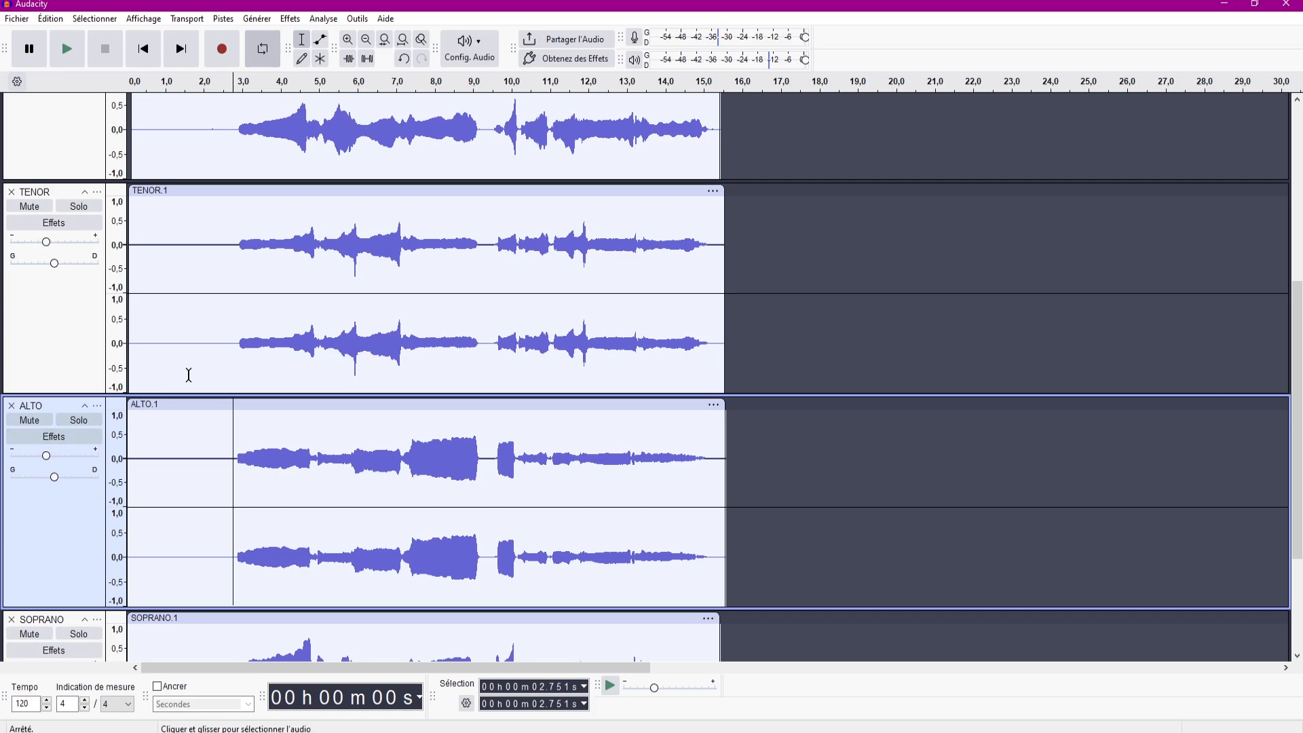
# Lower the BASSE, TENOR and SOPRANO track volumes to about -13 dB
pyautogui.scroll(8, 184, 326)
pyautogui.scroll(-1, 118, 442)
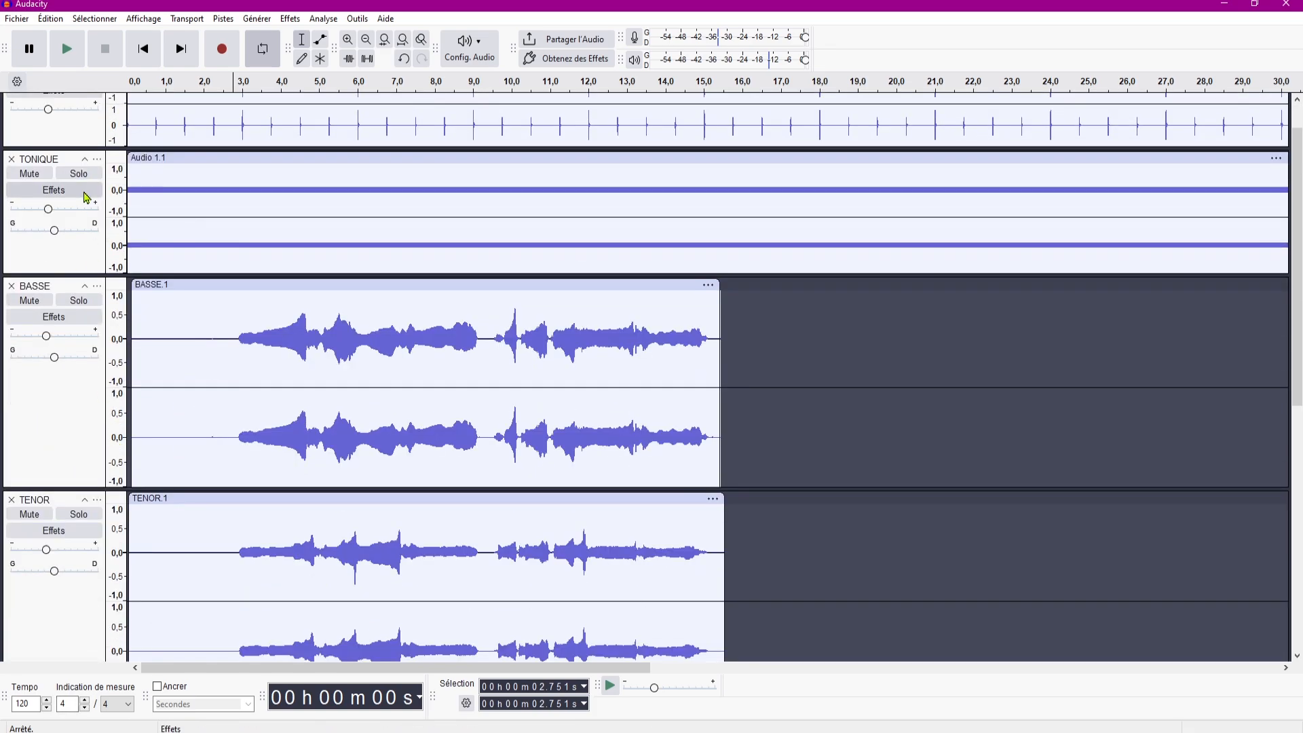
pyautogui.moveTo(46, 338); pyautogui.dragTo(29, 332)
pyautogui.scroll(-5, 54, 331)
pyautogui.scroll(-6, 41, 394)
pyautogui.moveTo(48, 481); pyautogui.dragTo(44, 483)
pyautogui.scroll(4, 61, 469)
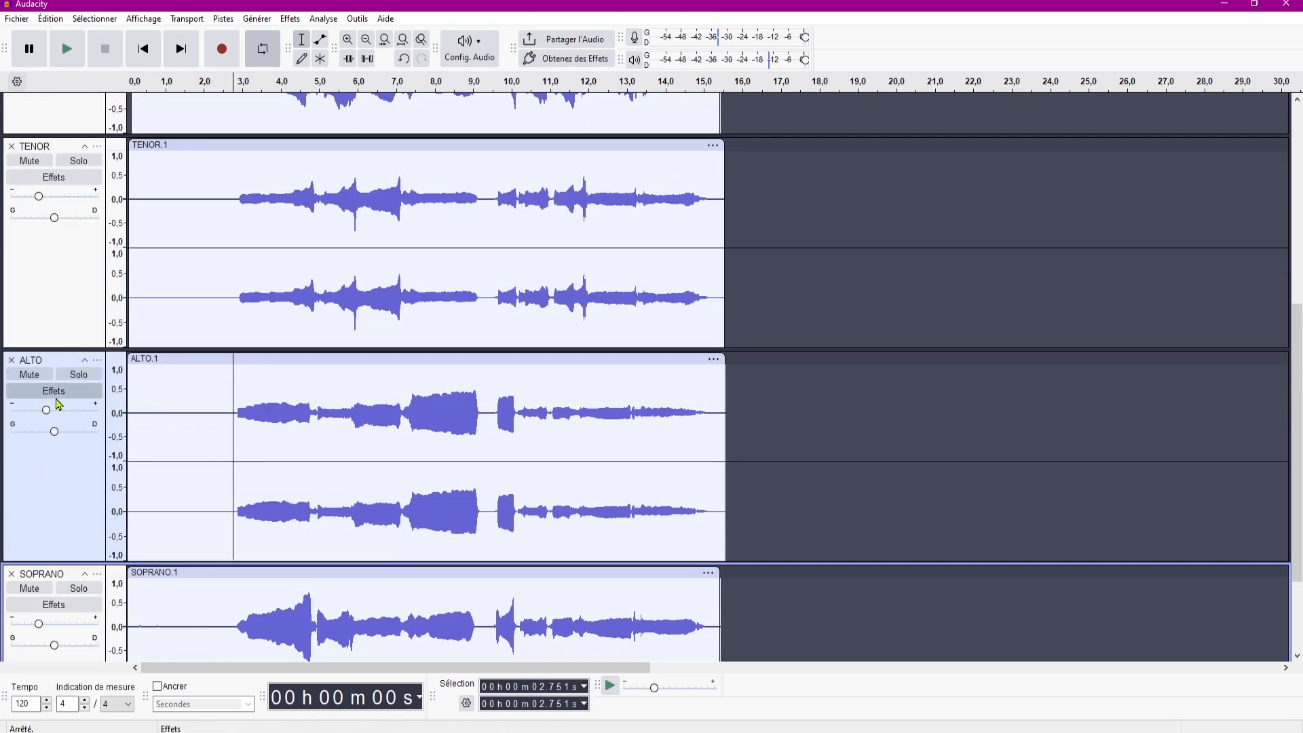
# Raise the ALTO track volume slightly and set the SOPRANO track volume to +14 dB
pyautogui.moveTo(47, 413); pyautogui.dragTo(52, 428)
pyautogui.click(54, 432)
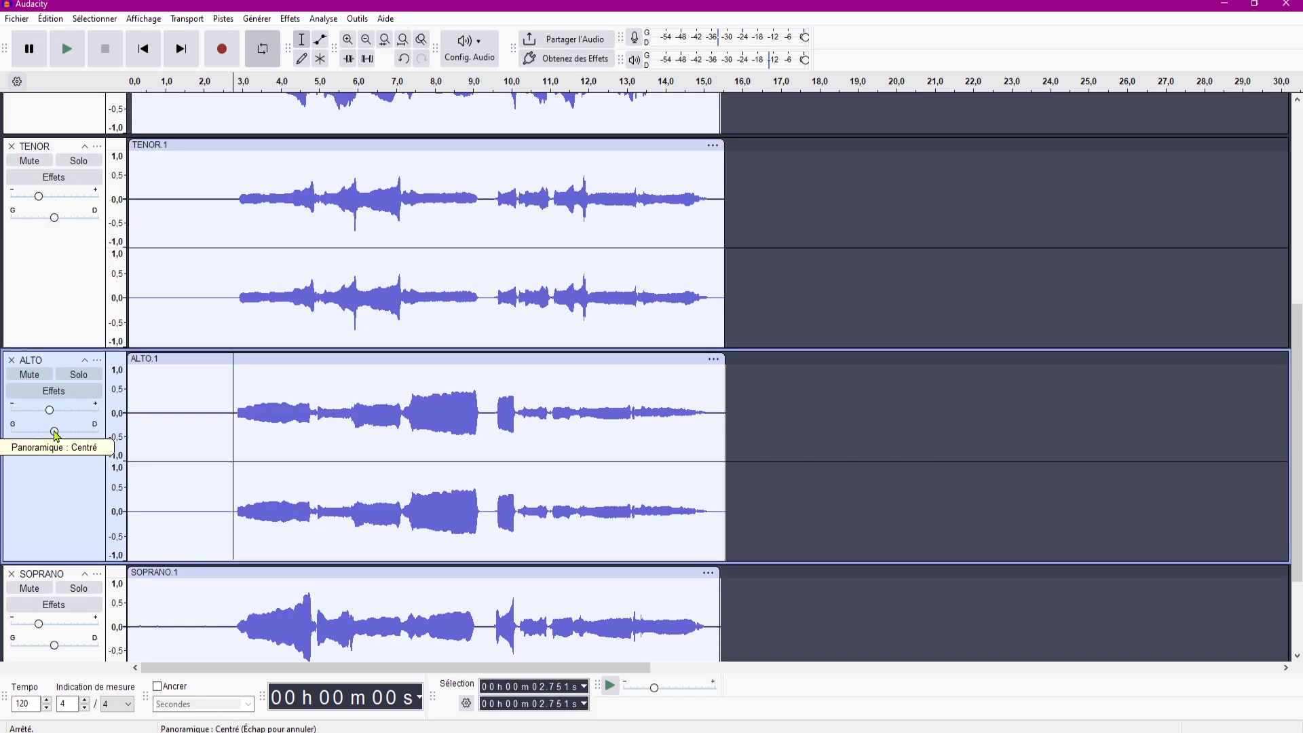
pyautogui.click(49, 411)
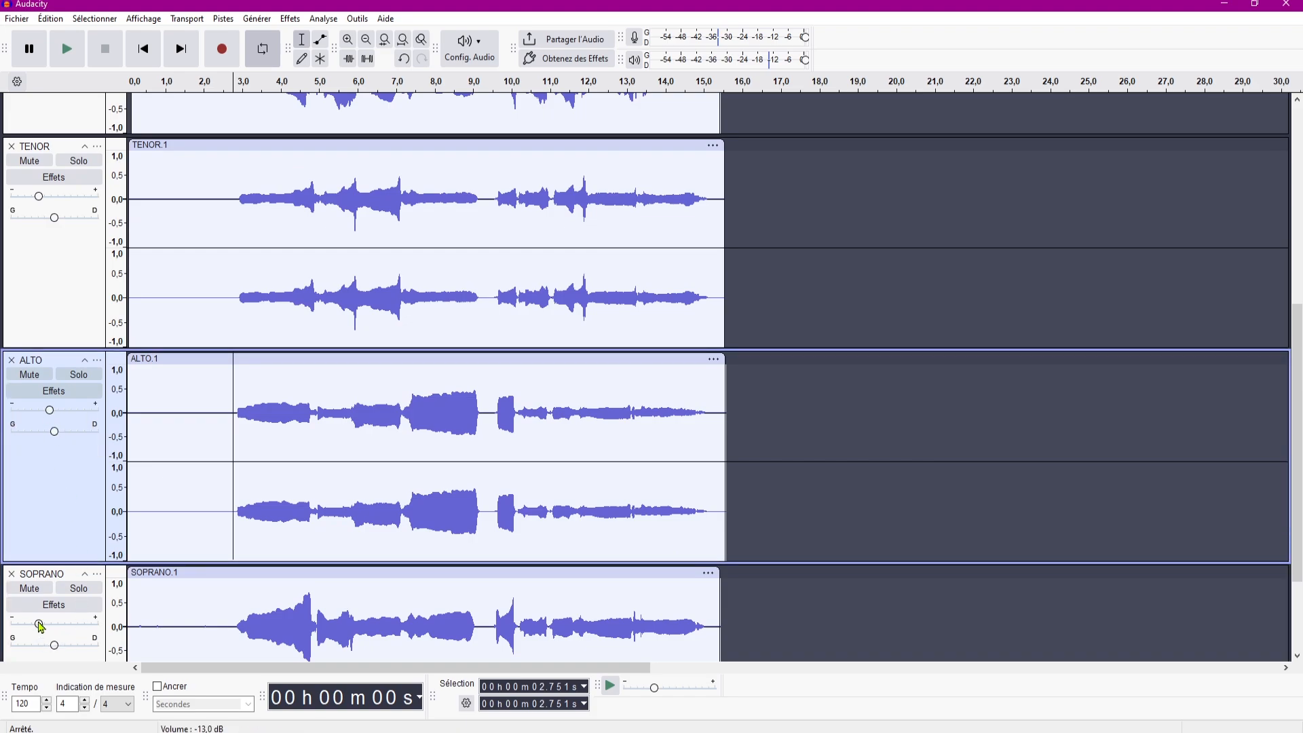
pyautogui.moveTo(38, 623); pyautogui.dragTo(71, 507)
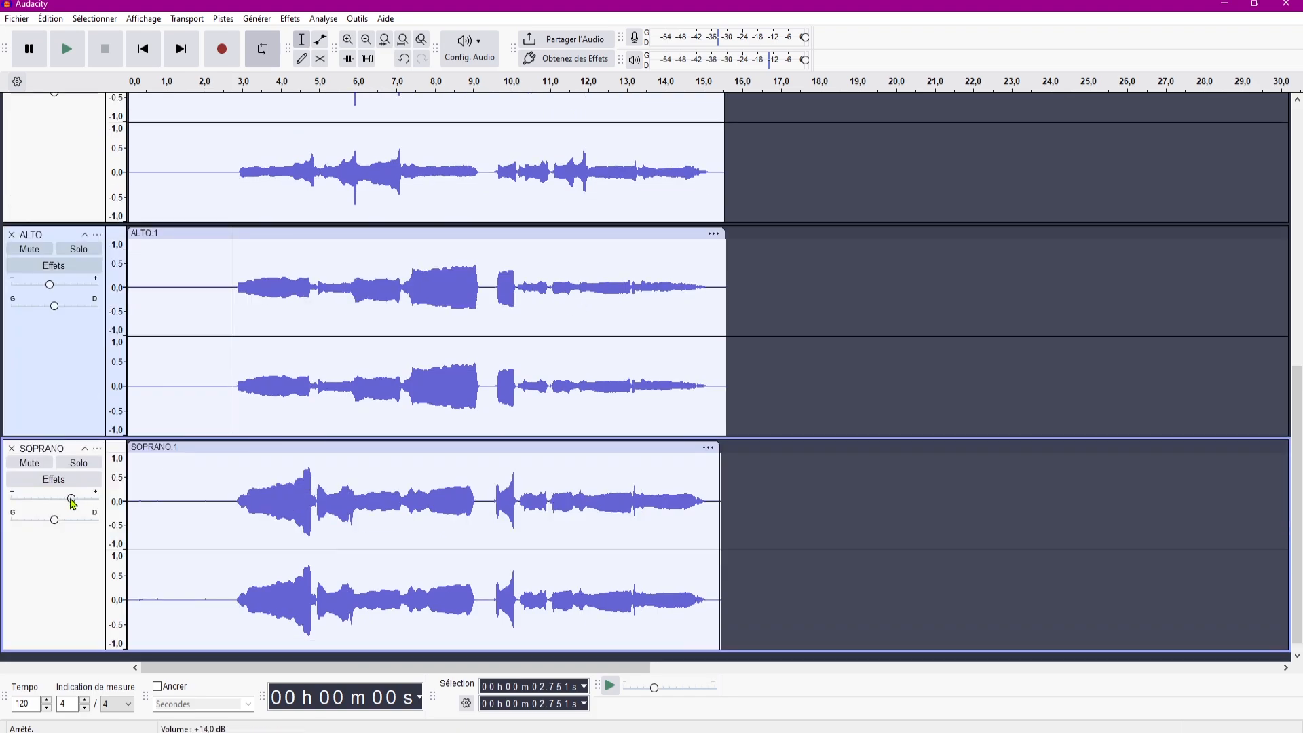
pyautogui.scroll(2, 103, 524)
pyautogui.scroll(3, 103, 521)
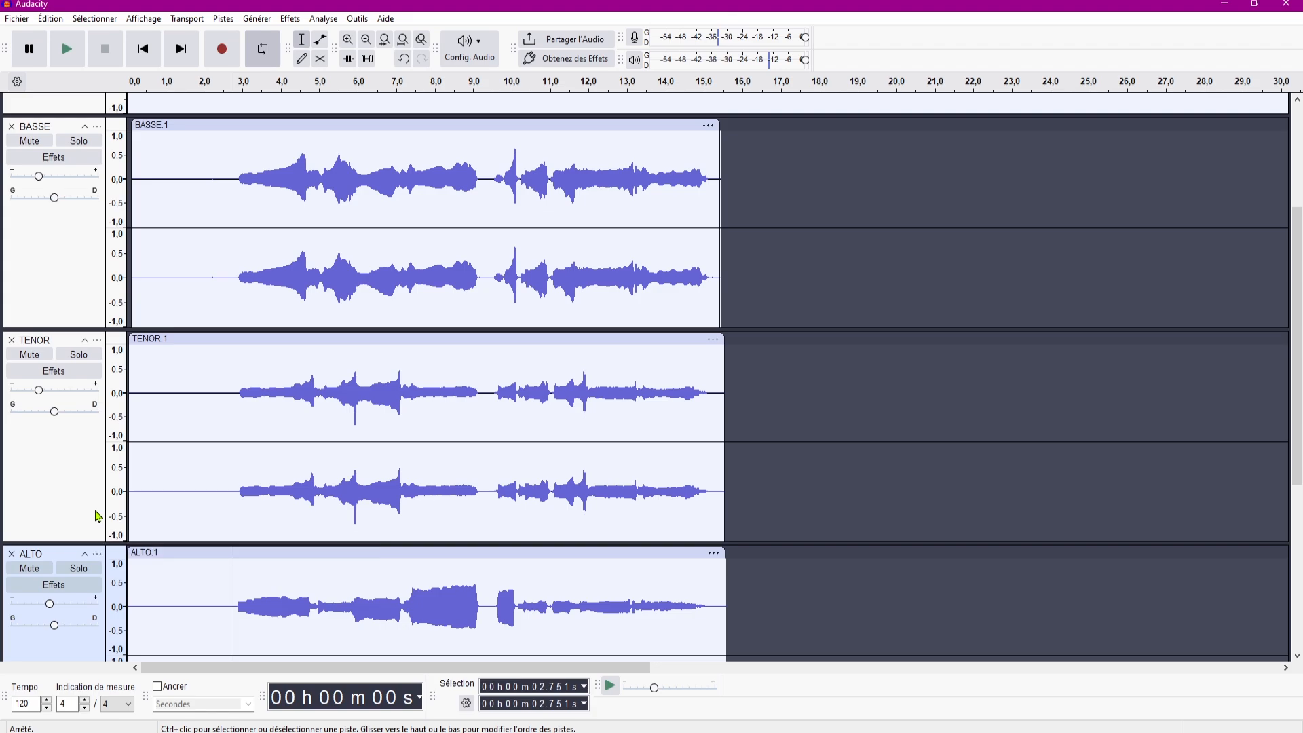
pyautogui.scroll(3, 99, 517)
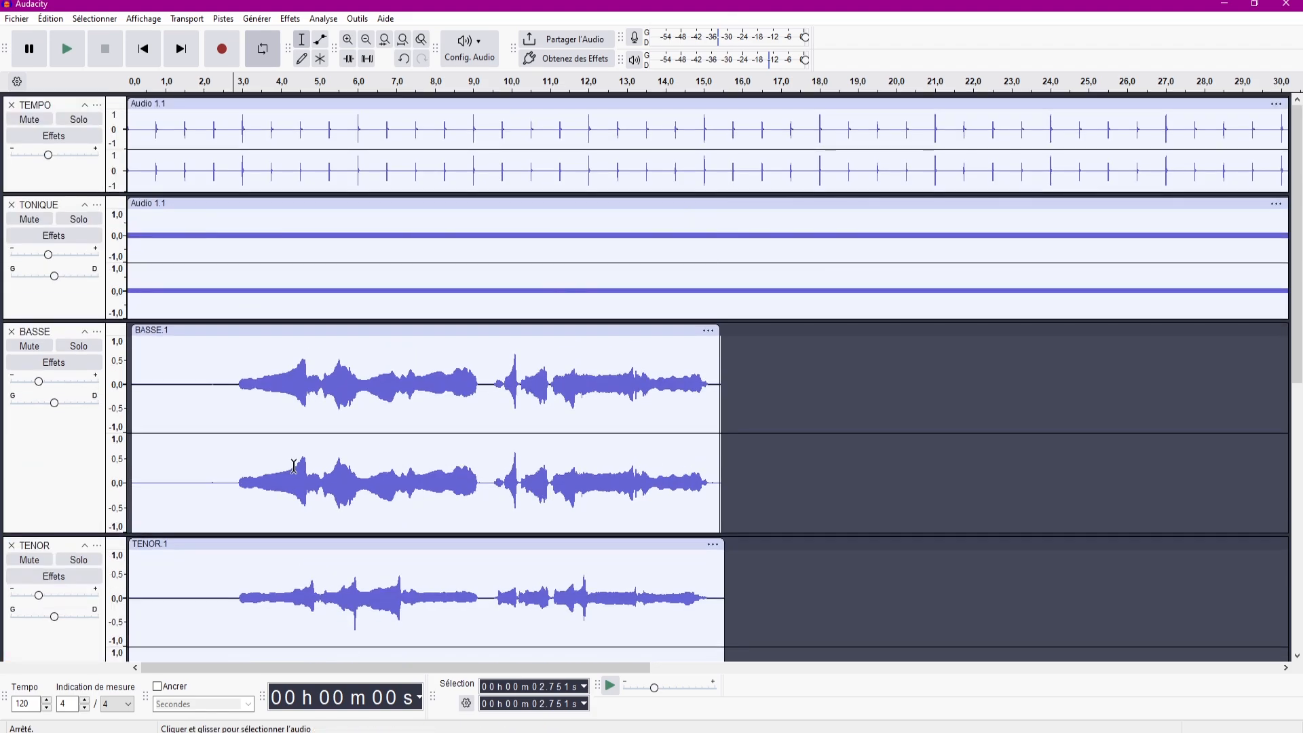
pyautogui.scroll(-5, 258, 340)
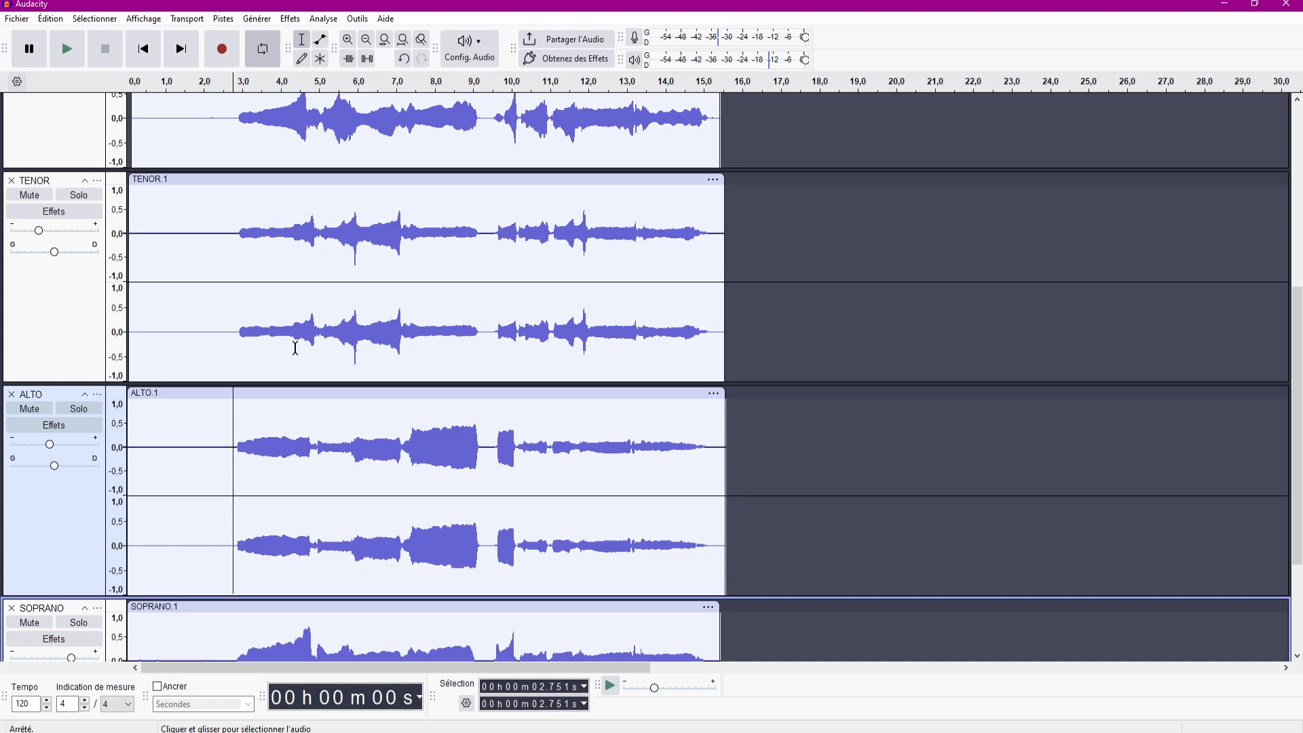
# Raise the BASSE track volume and place the cursor on its clip just before the 3-second mark
pyautogui.scroll(5, 296, 347)
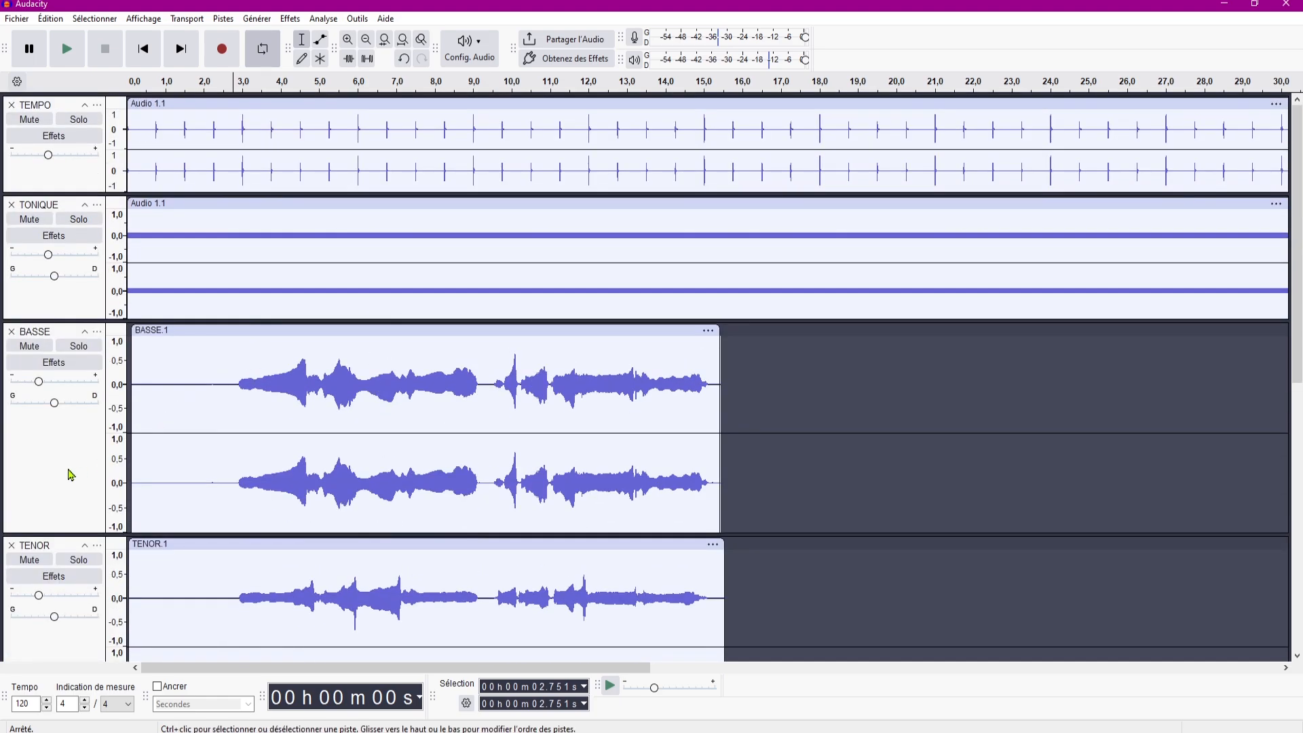
pyautogui.click(407, 330)
pyautogui.click(236, 421)
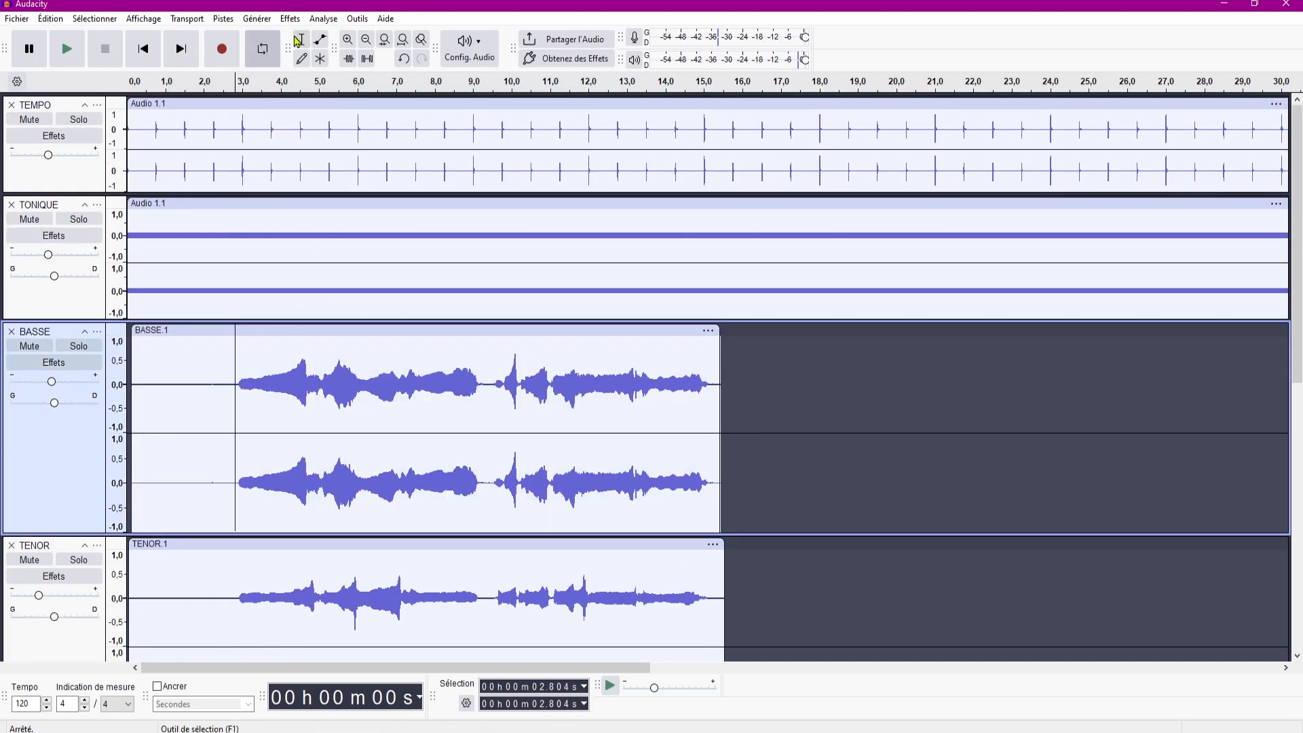
# Select the whole BASSE track, look through the Reverb effect's factory presets and close the effect without applying it
pyautogui.click(76, 450)
pyautogui.click(290, 19)
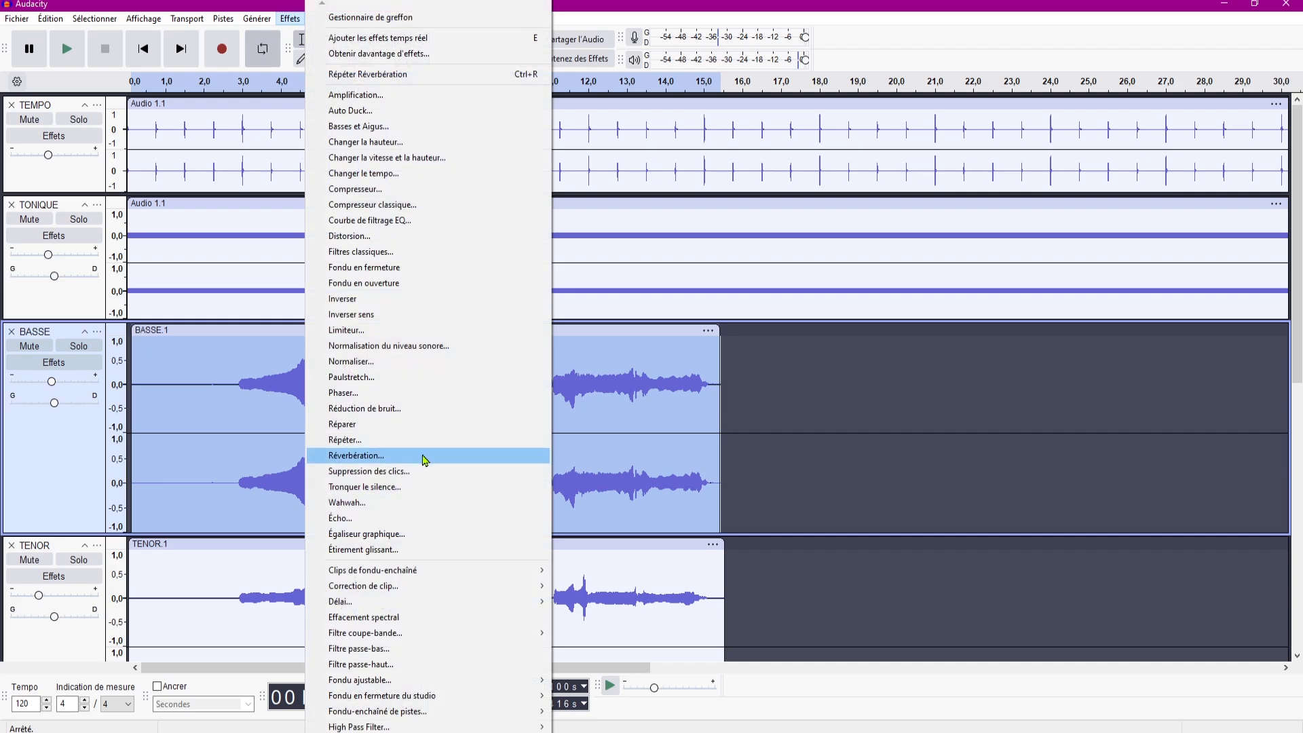
pyautogui.click(400, 455)
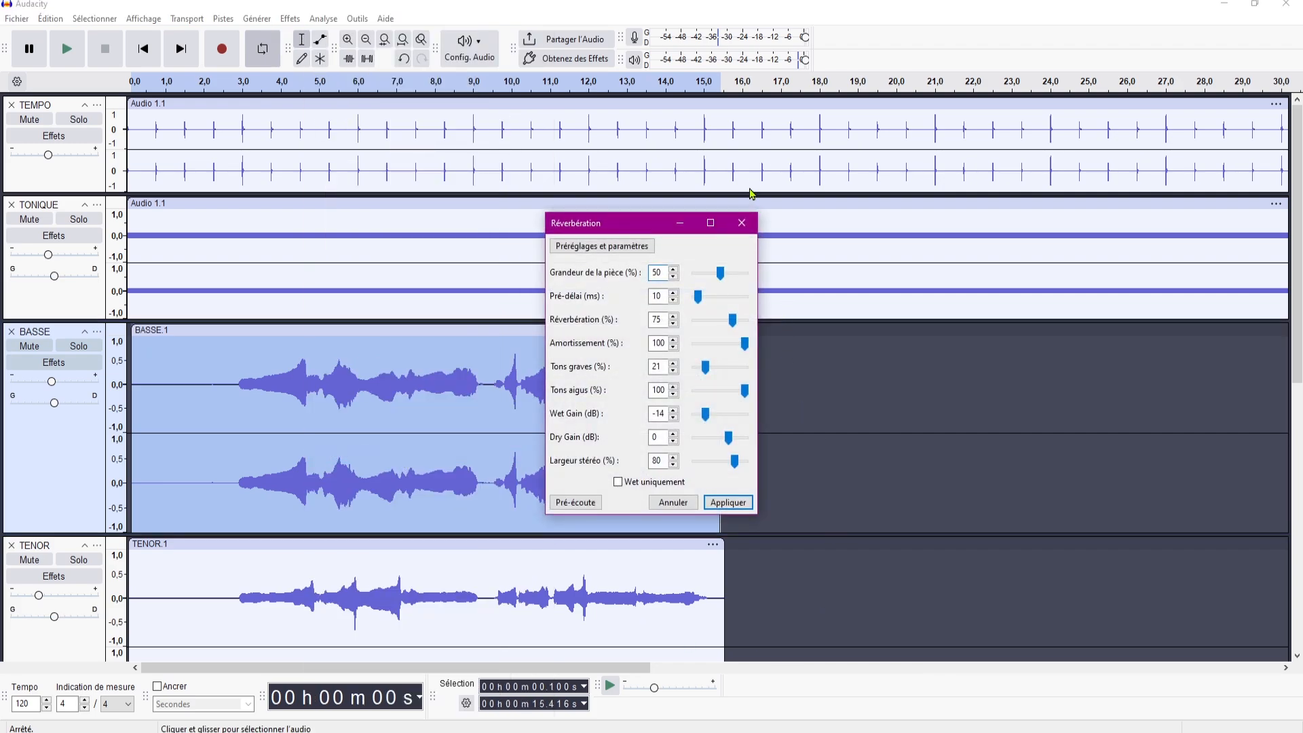
pyautogui.click(571, 252)
pyautogui.moveTo(632, 317)
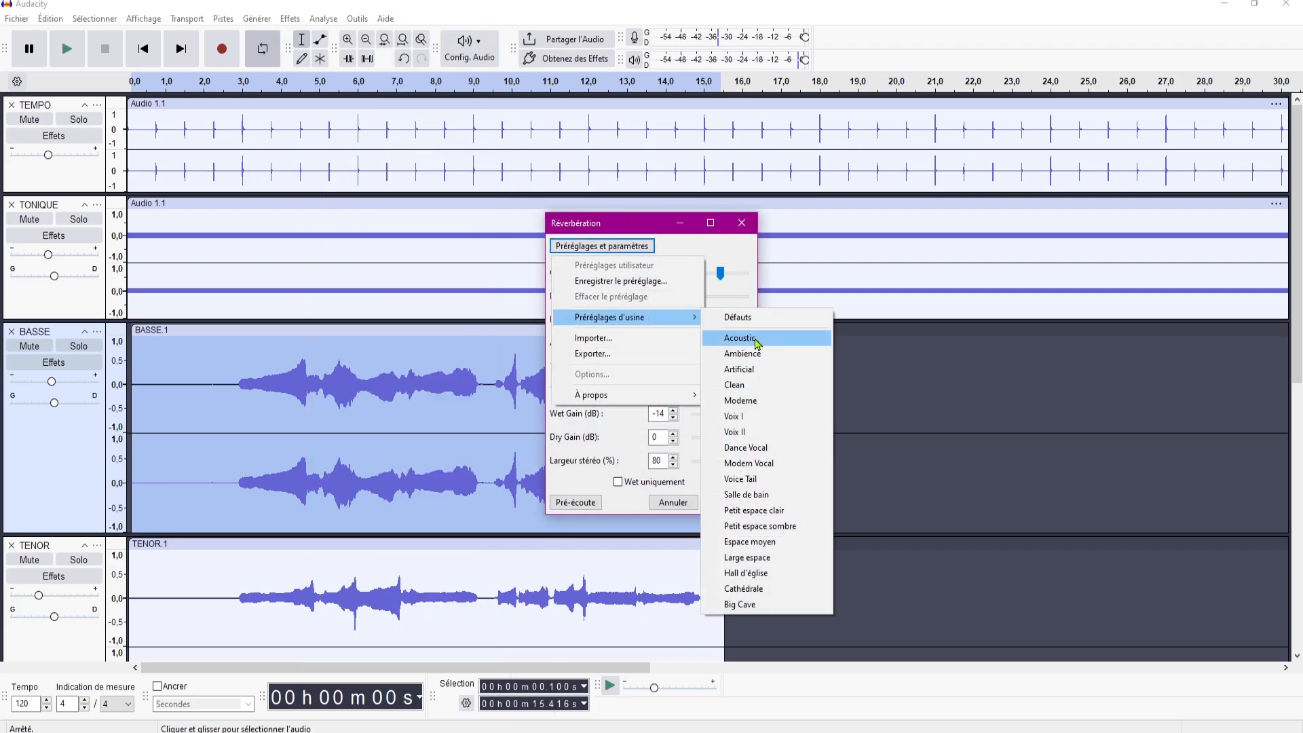
pyautogui.click(754, 589)
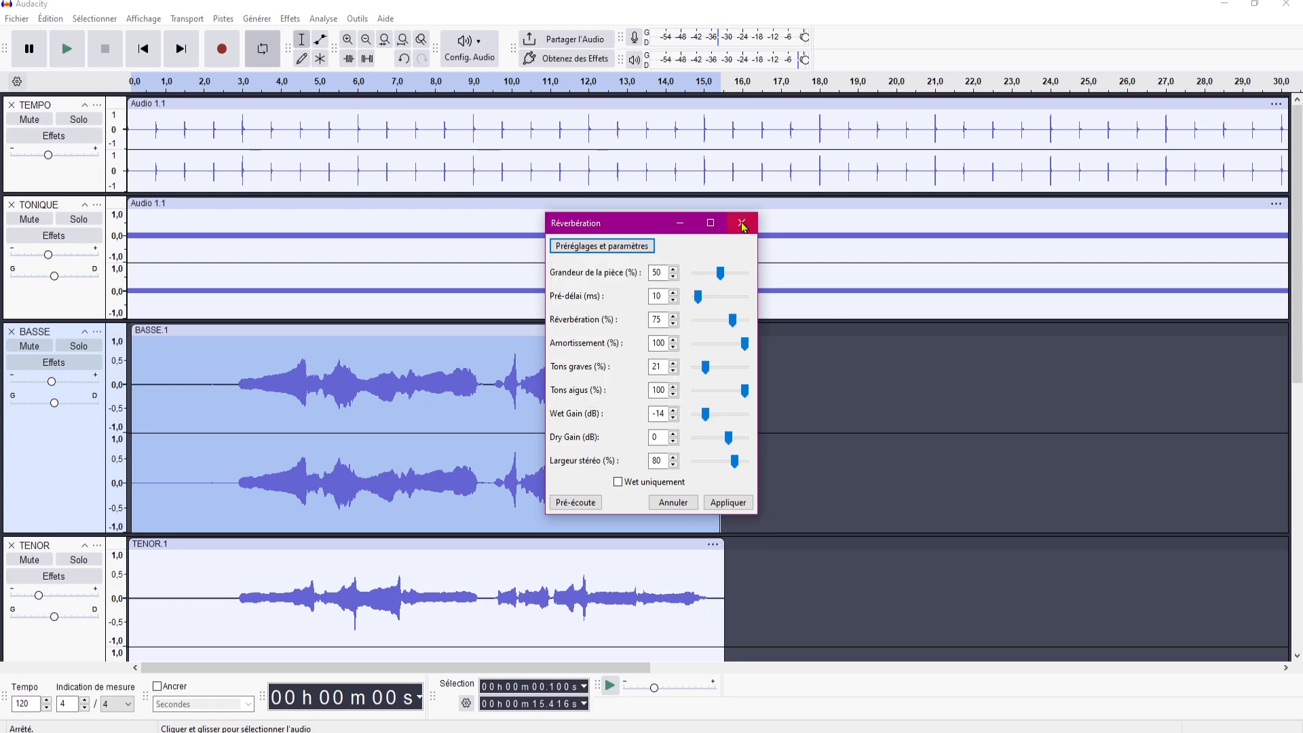
pyautogui.click(742, 222)
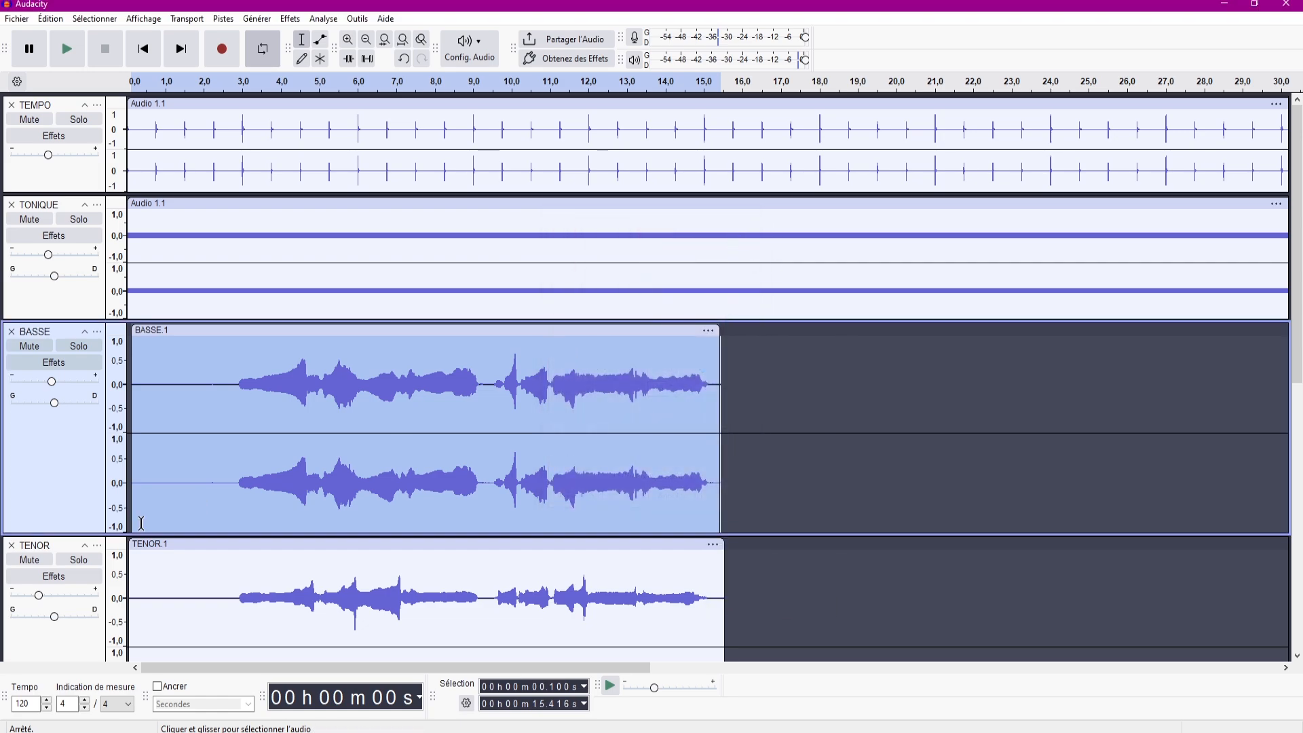
# Clear the BASSE clip selection and lower the SOPRANO track volume
pyautogui.click(226, 381)
pyautogui.scroll(-3, 242, 451)
pyautogui.scroll(-4, 256, 457)
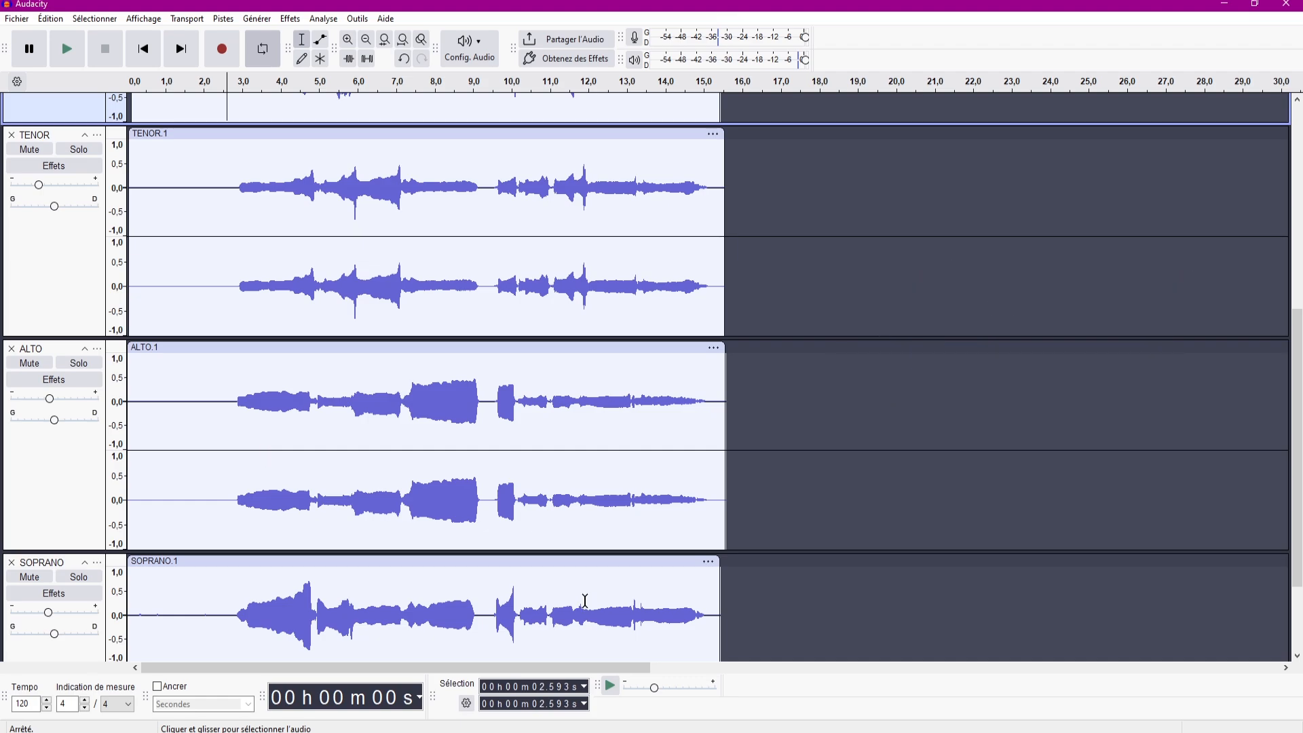
pyautogui.scroll(6, 754, 557)
pyautogui.scroll(-6, 740, 485)
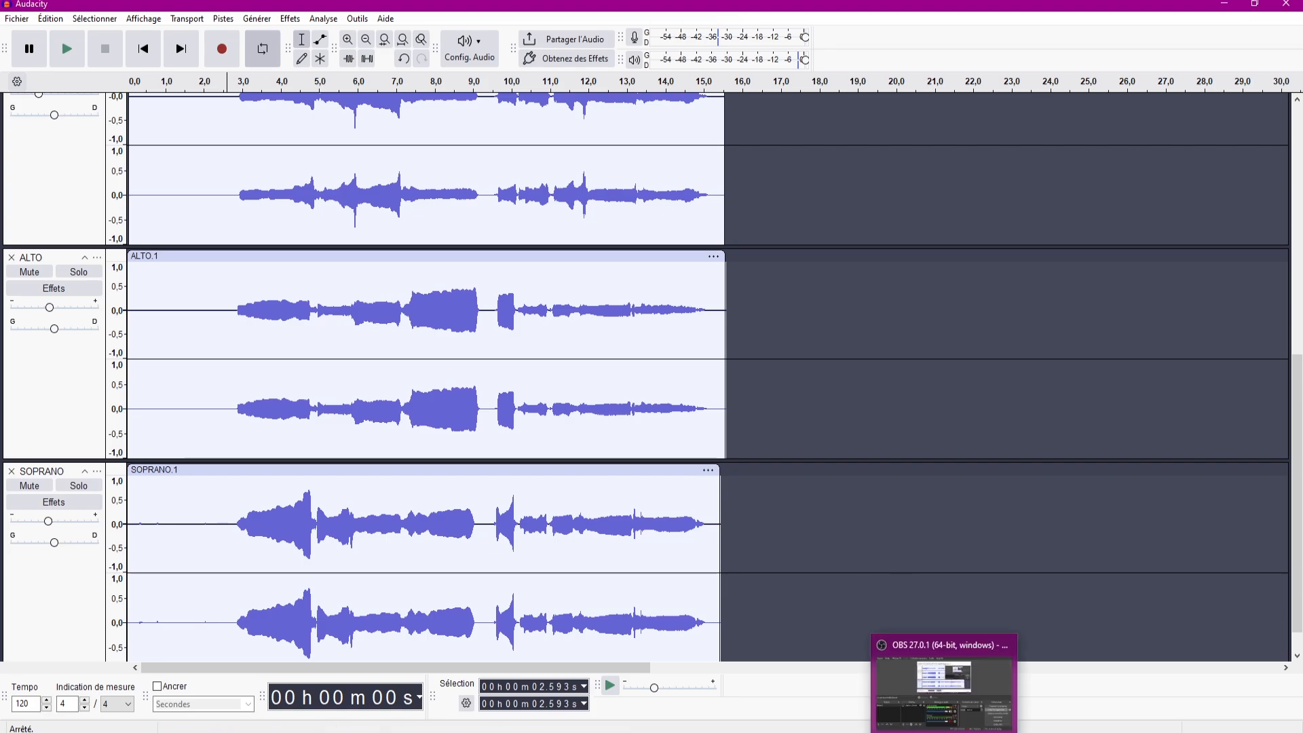
# Bring up OBS over the project, look over the tracks and return to Audacity
pyautogui.click(928, 669)
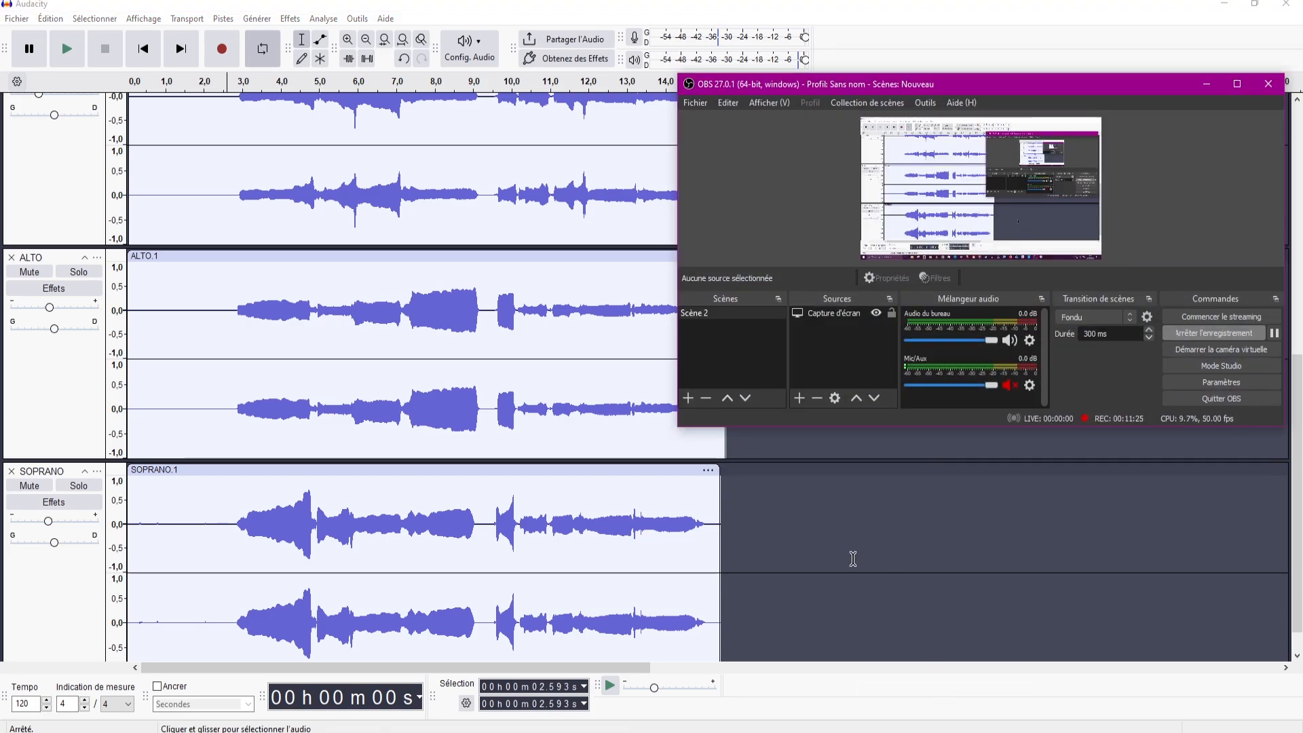
pyautogui.scroll(10, 530, 443)
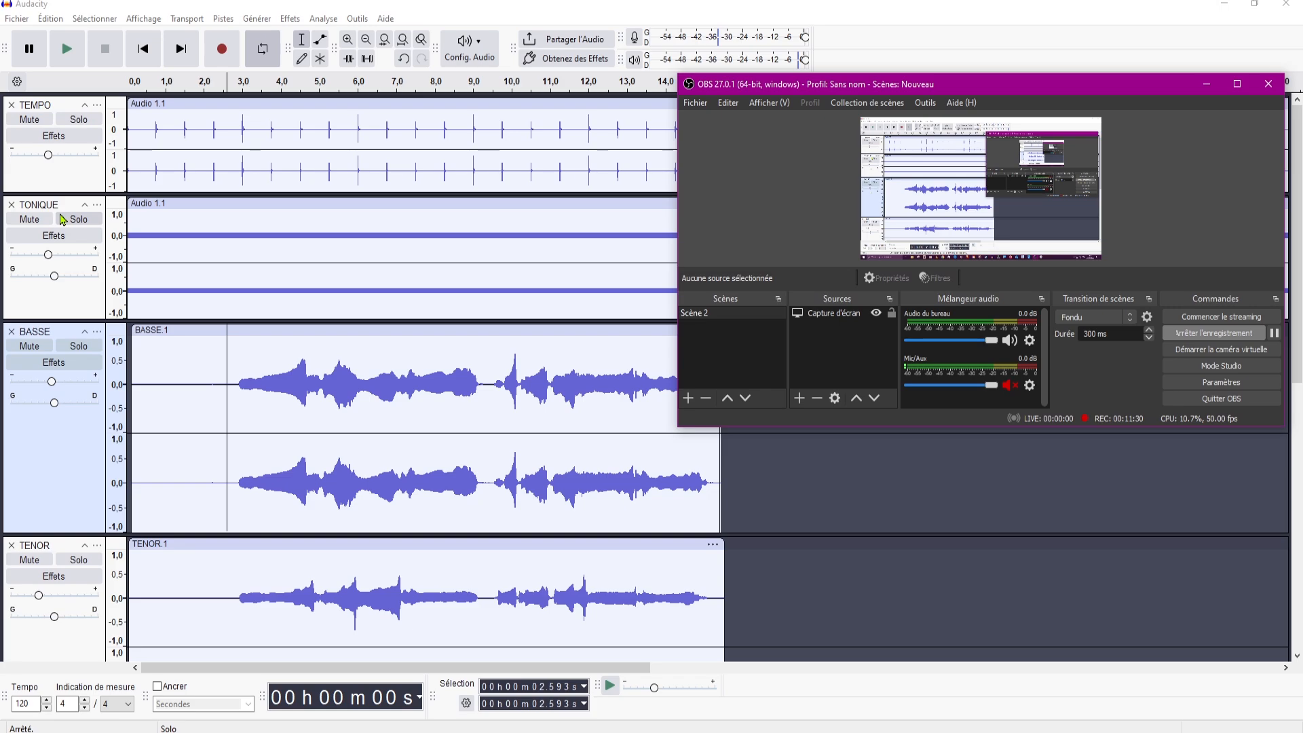
pyautogui.click(797, 611)
pyautogui.scroll(-8, 768, 634)
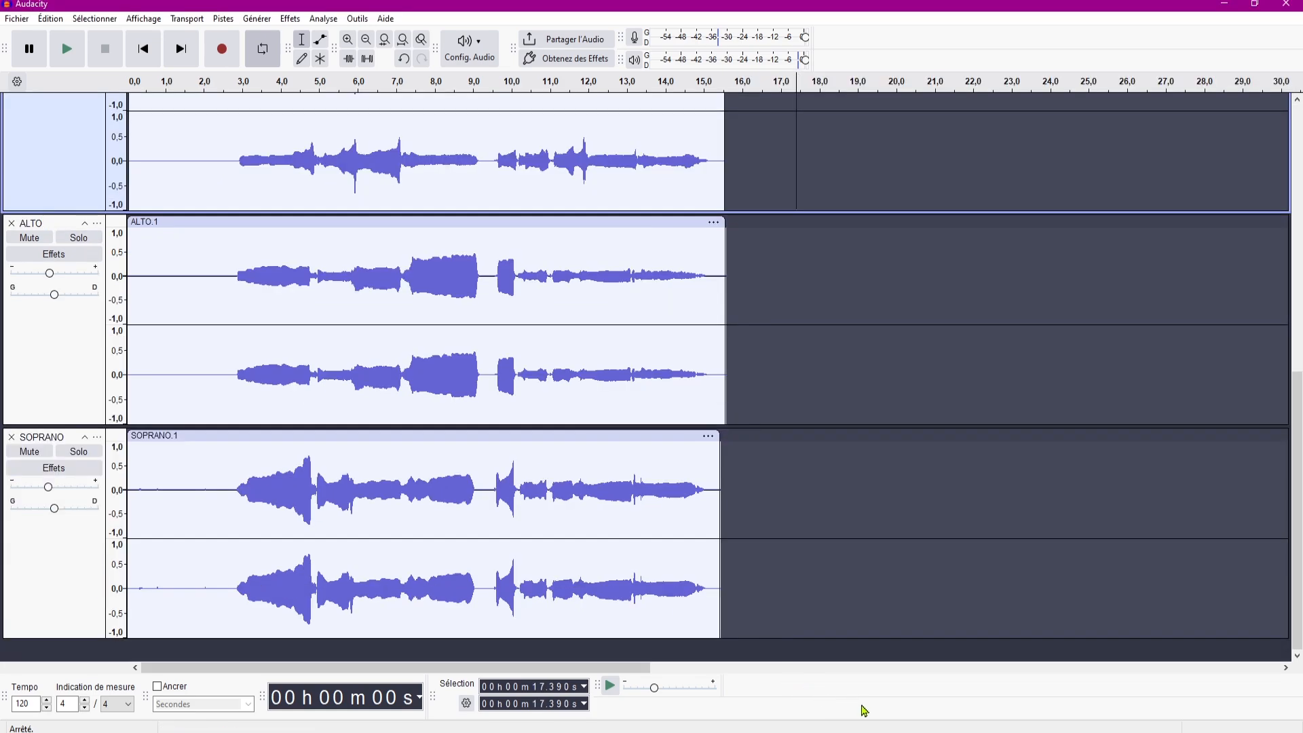